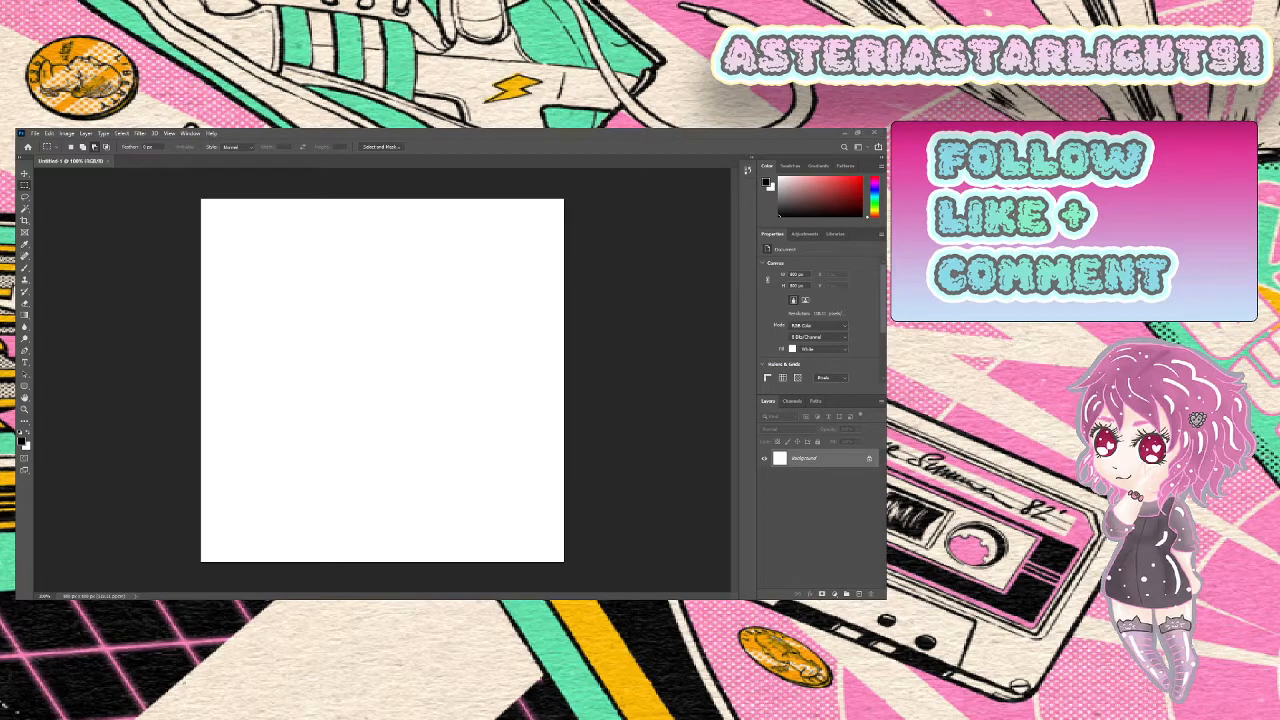
# Paste the key-ring character artwork and delete its white background both around the keys and inside the ring
pyautogui.hotkey('ctrl', 'v')
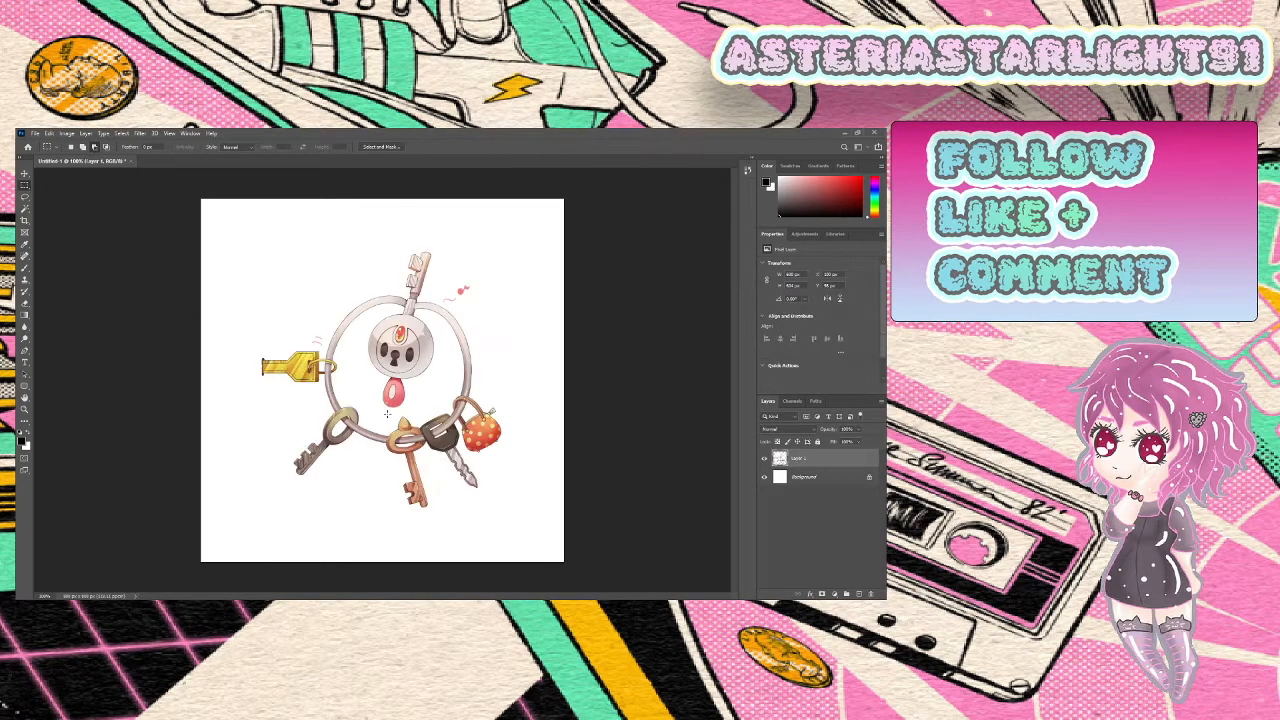
pyautogui.click(25, 209)
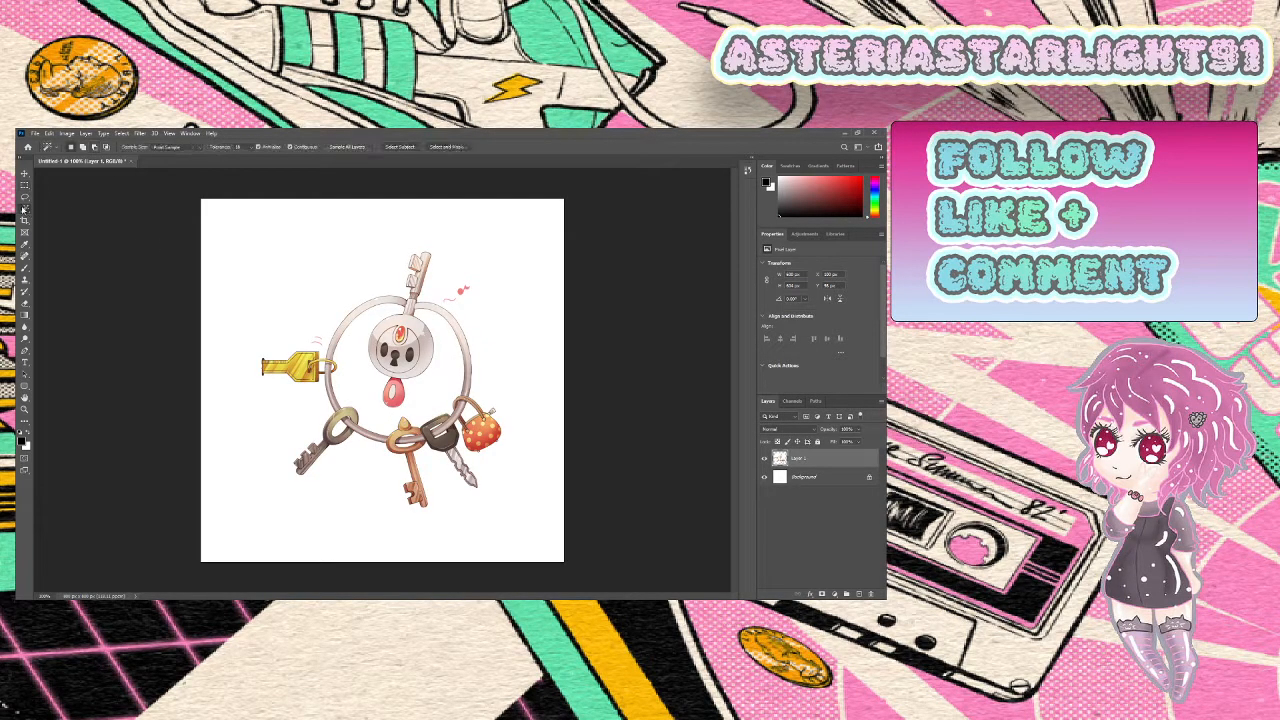
pyautogui.click(317, 297)
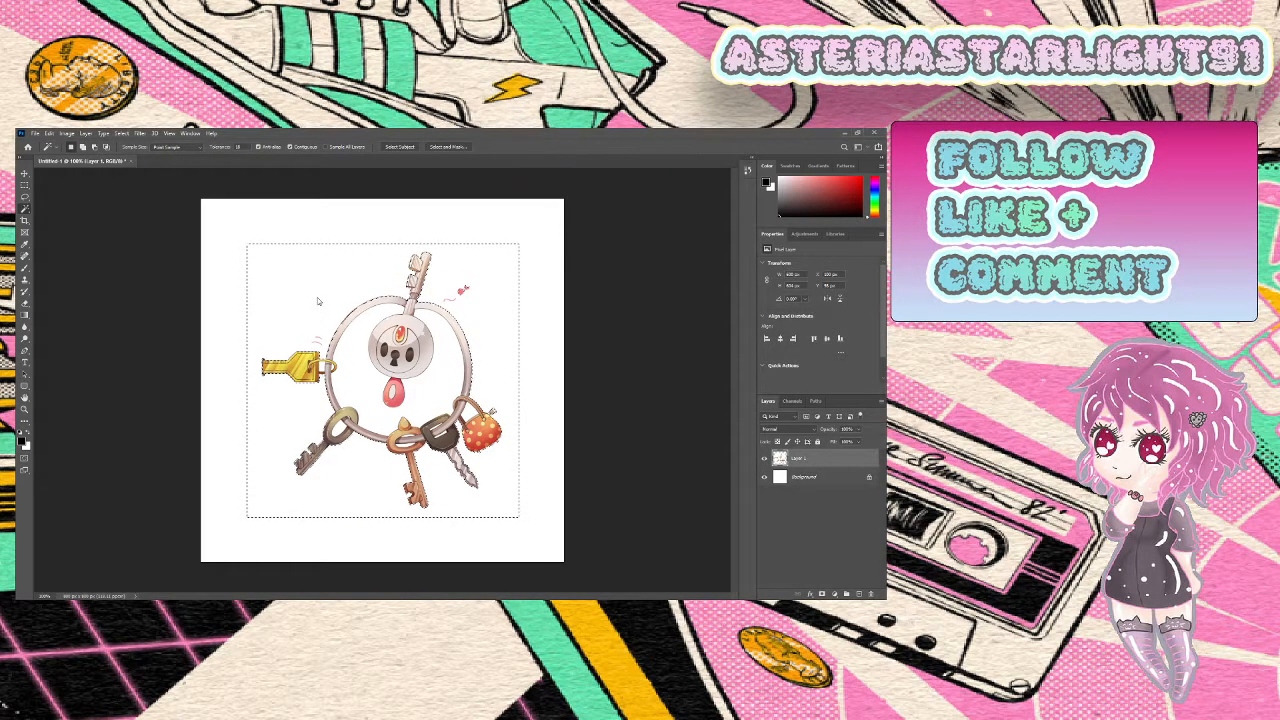
pyautogui.press('Delete')
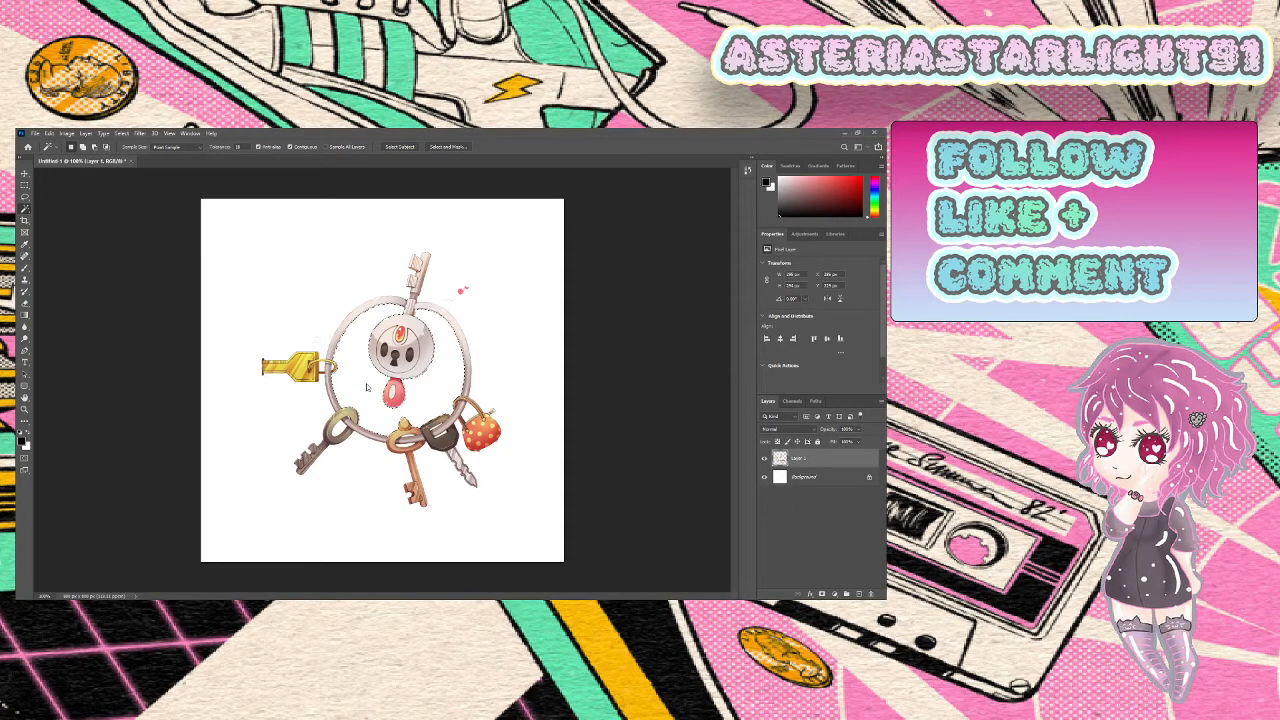
pyautogui.click(765, 477)
pyautogui.click(765, 477)
# Scale the key-ring artwork down proportionally and place it near the middle of the canvas
pyautogui.click(25, 188)
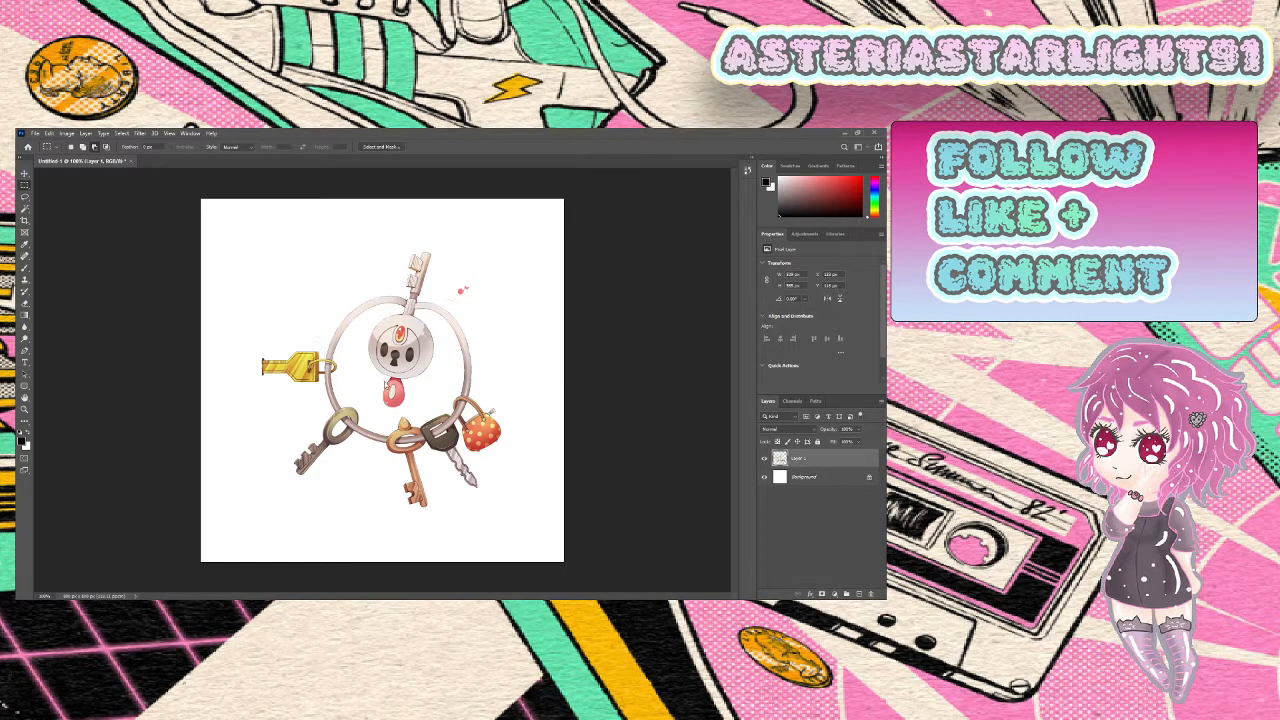
pyautogui.hotkey('ctrl', 't')
pyautogui.moveTo(263, 254); pyautogui.dragTo(327, 338)
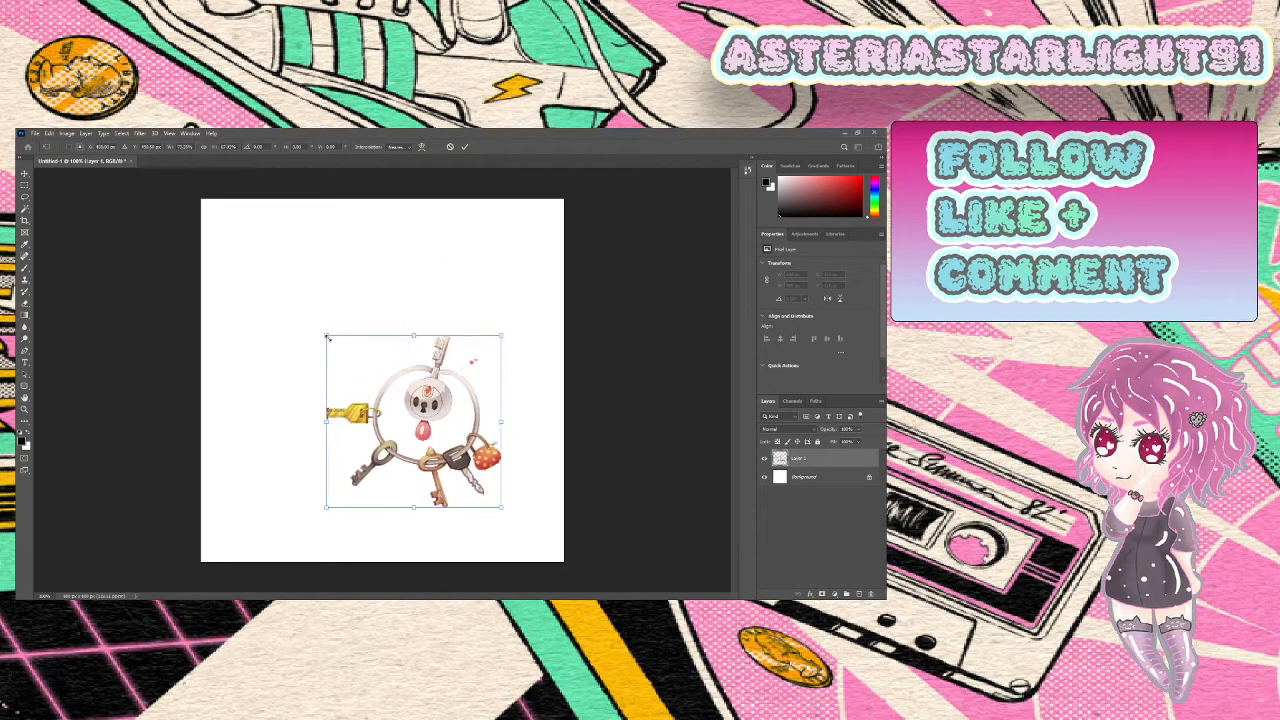
pyautogui.moveTo(405, 420); pyautogui.dragTo(371, 379)
pyautogui.press('Return')
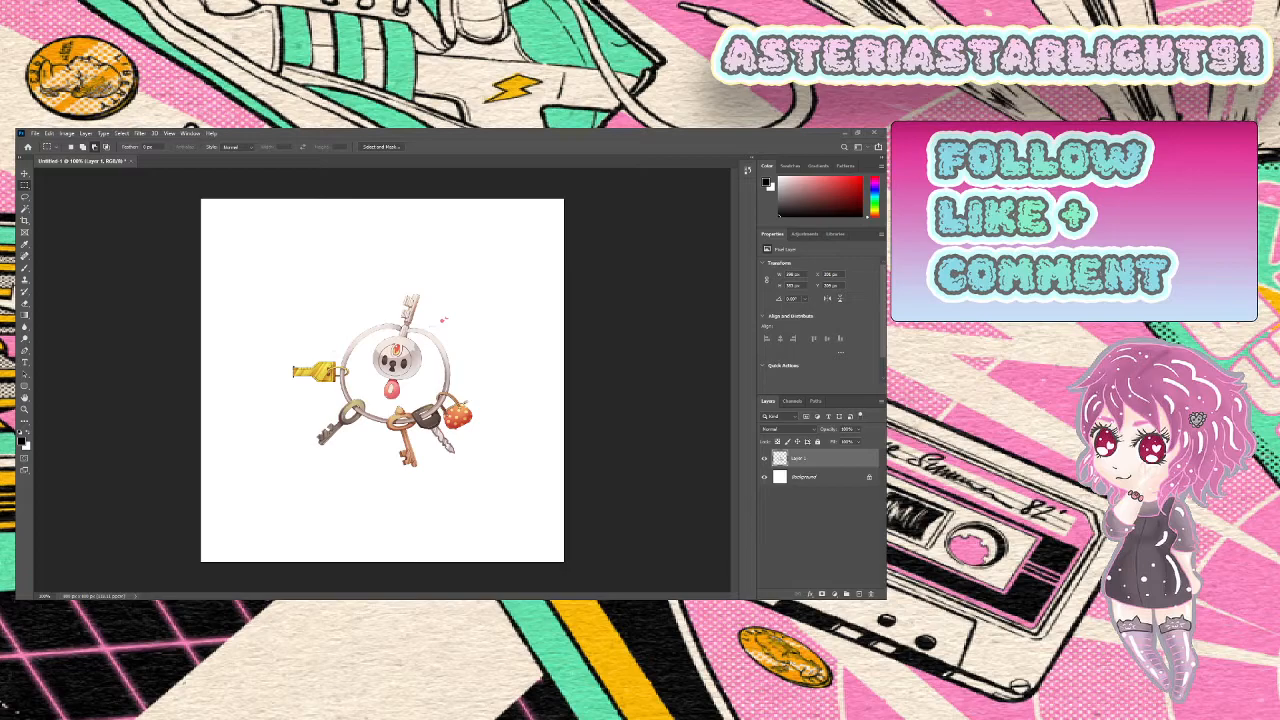
# Paste the neon triangle backdrop, scale it down and position it so the triangle sits near the canvas centre
pyautogui.hotkey('ctrl', 'v')
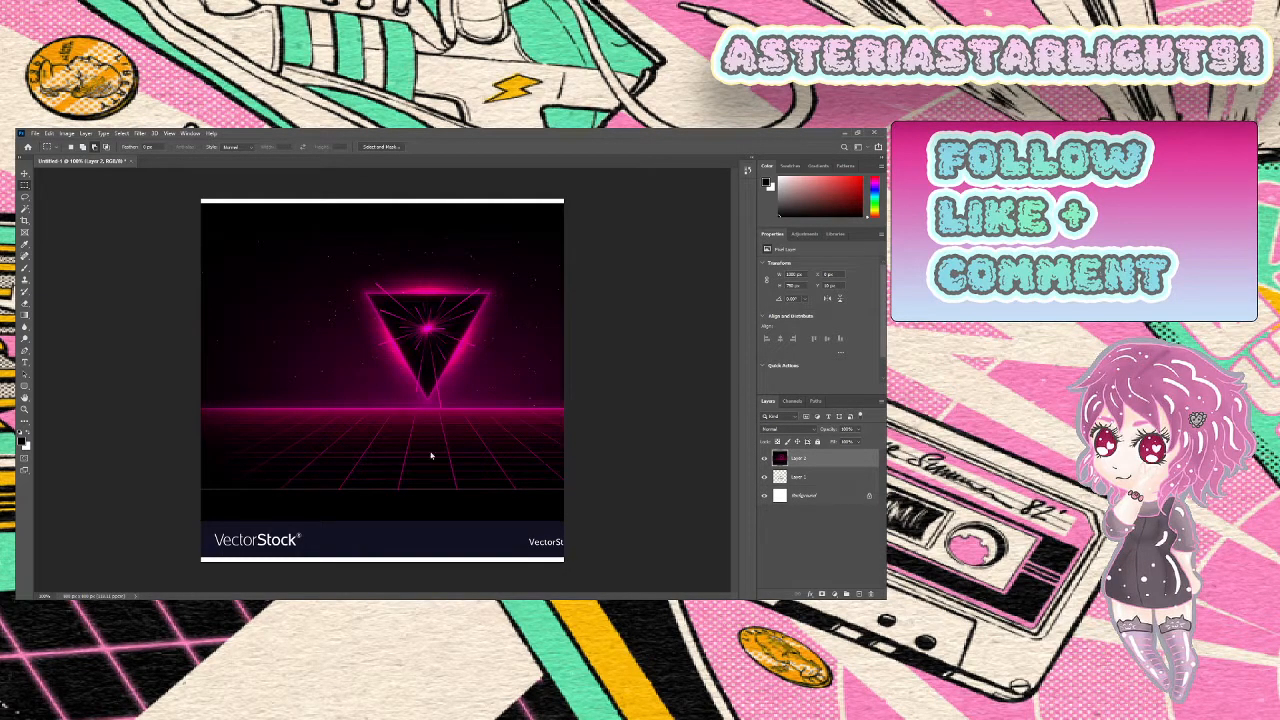
pyautogui.hotkey('ctrl', 't')
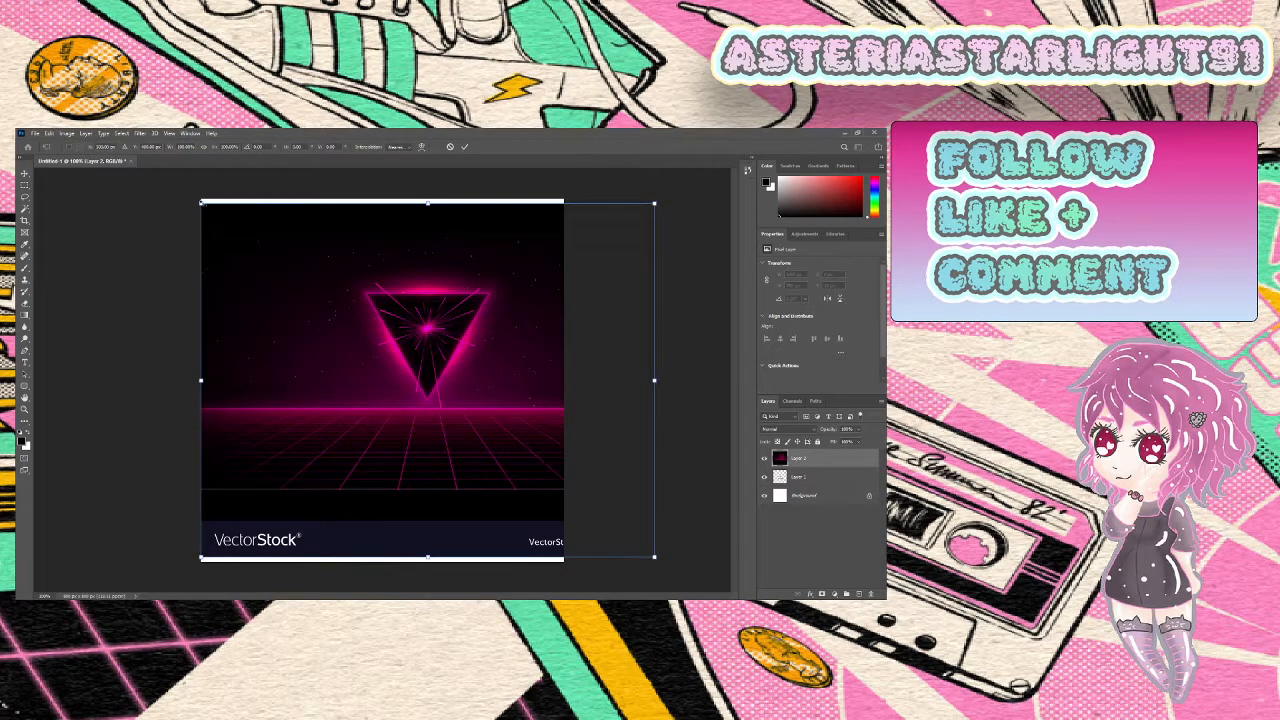
pyautogui.moveTo(201, 202); pyautogui.dragTo(257, 263)
pyautogui.moveTo(365, 363); pyautogui.dragTo(305, 328)
pyautogui.press('Return')
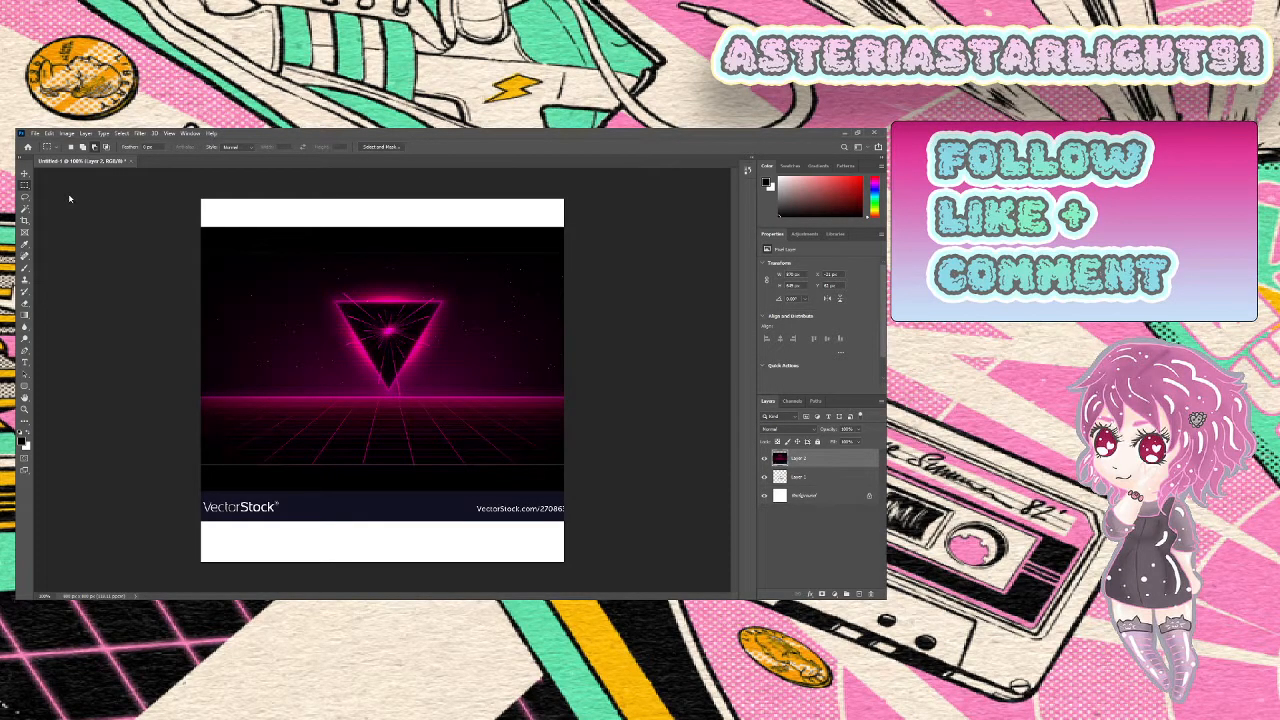
# Cut an elliptical area around the neon triangle to its own layer and delete the leftover backdrop layer
pyautogui.hotkey('shift', 'm')
pyautogui.moveTo(239, 239); pyautogui.dragTo(494, 474)
pyautogui.moveTo(406, 402); pyautogui.dragTo(428, 393)
pyautogui.hotkey('ctrl', 'shift', 'j')
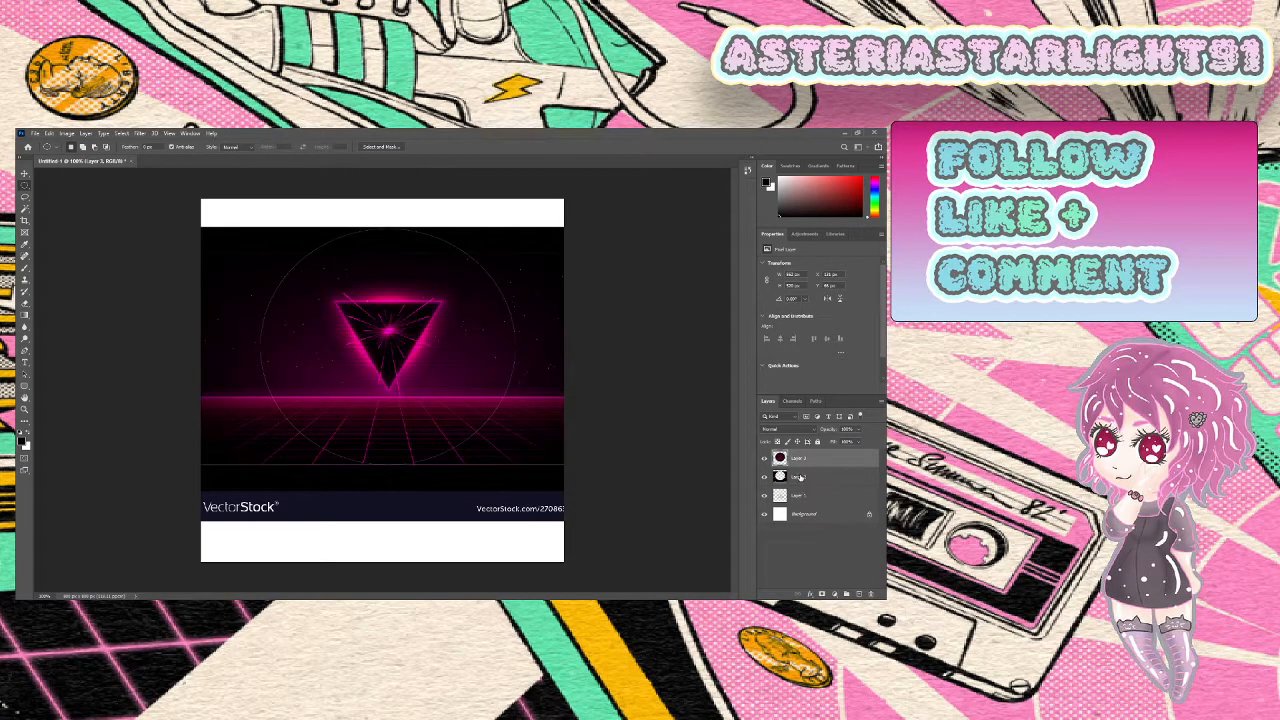
pyautogui.click(800, 477)
pyautogui.press('Delete')
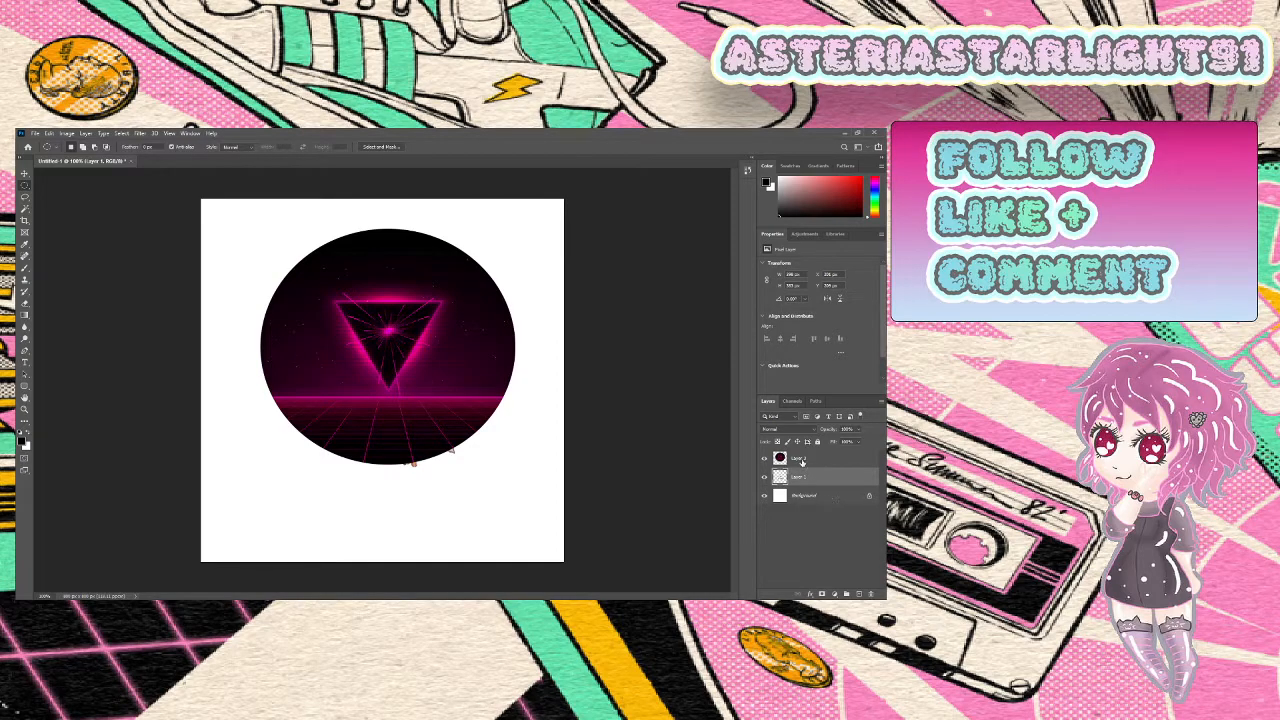
# Place the neon circle layer beneath the key-ring layer and move the circle down behind the keys
pyautogui.moveTo(808, 477); pyautogui.dragTo(809, 487)
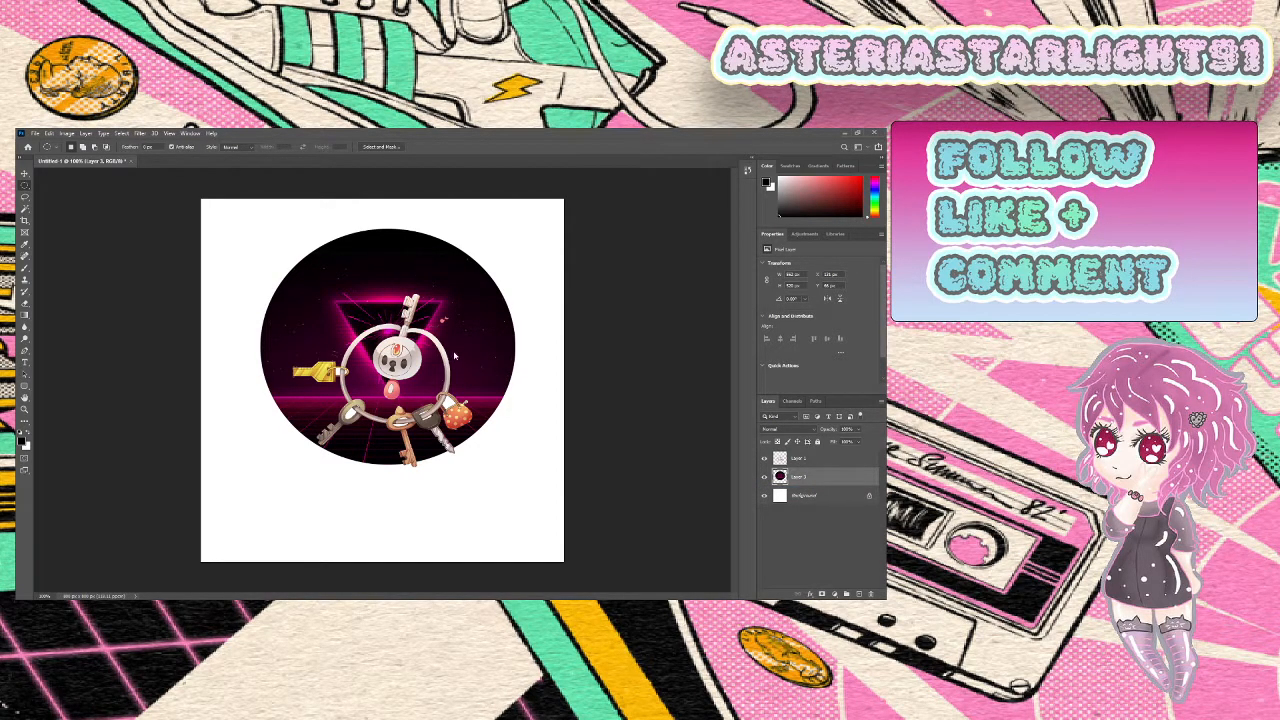
pyautogui.hotkey('ctrl', 't')
pyautogui.moveTo(491, 377); pyautogui.dragTo(495, 412)
pyautogui.press('Return')
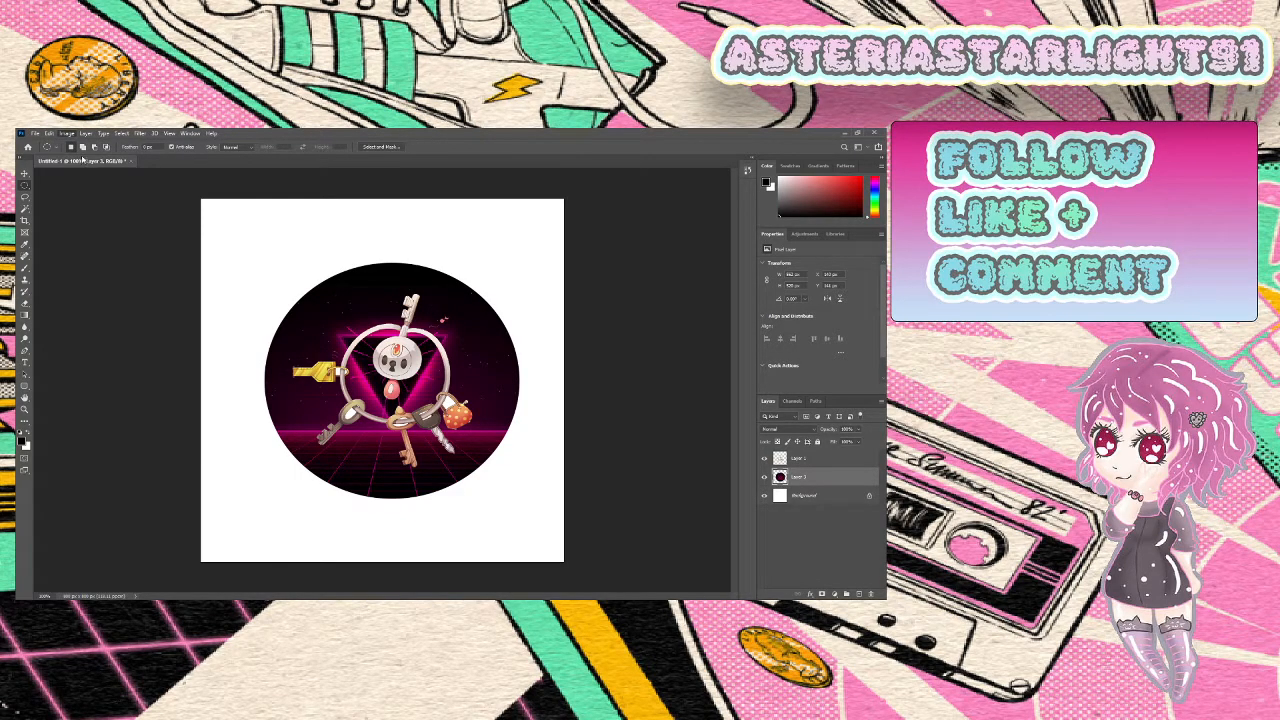
# Shift the neon circle's hue from magenta to teal
pyautogui.press('i')
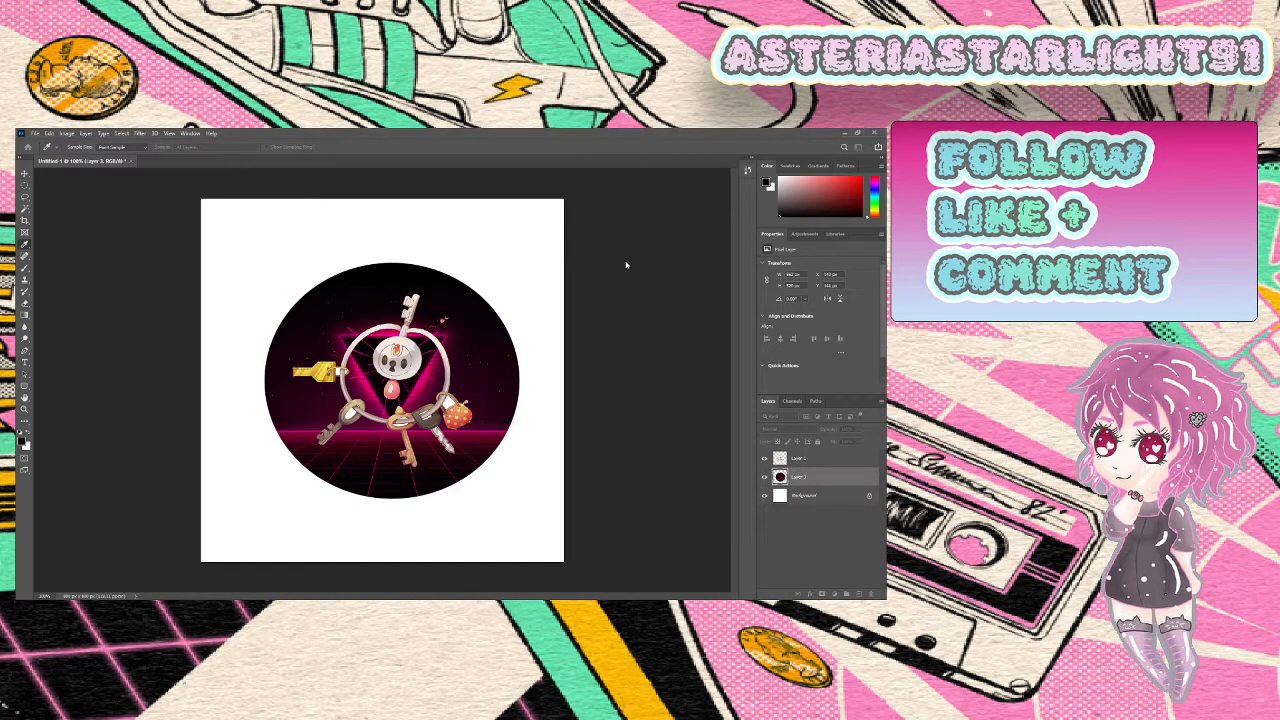
pyautogui.moveTo(628, 267); pyautogui.dragTo(586, 271)
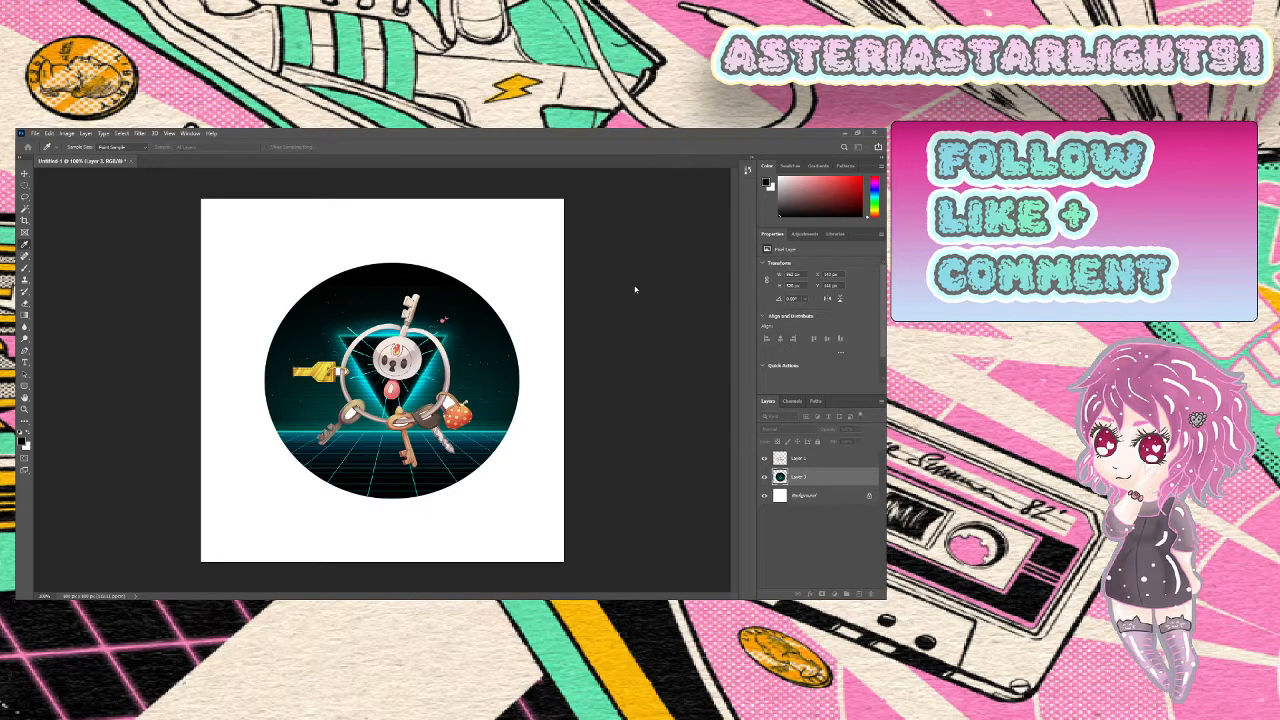
pyautogui.press('m')
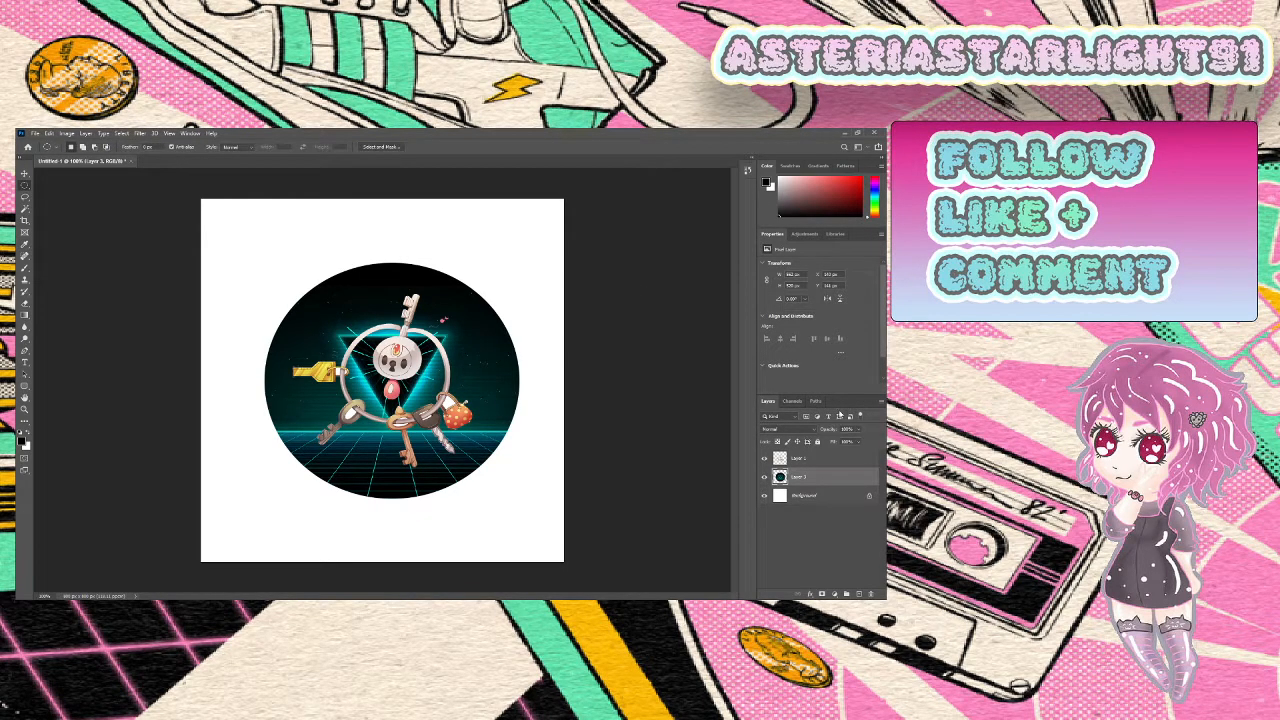
# On the key-ring layer, delete the white patches beside the strawberry charm's handle and in the lower-left key's loop
pyautogui.click(808, 462)
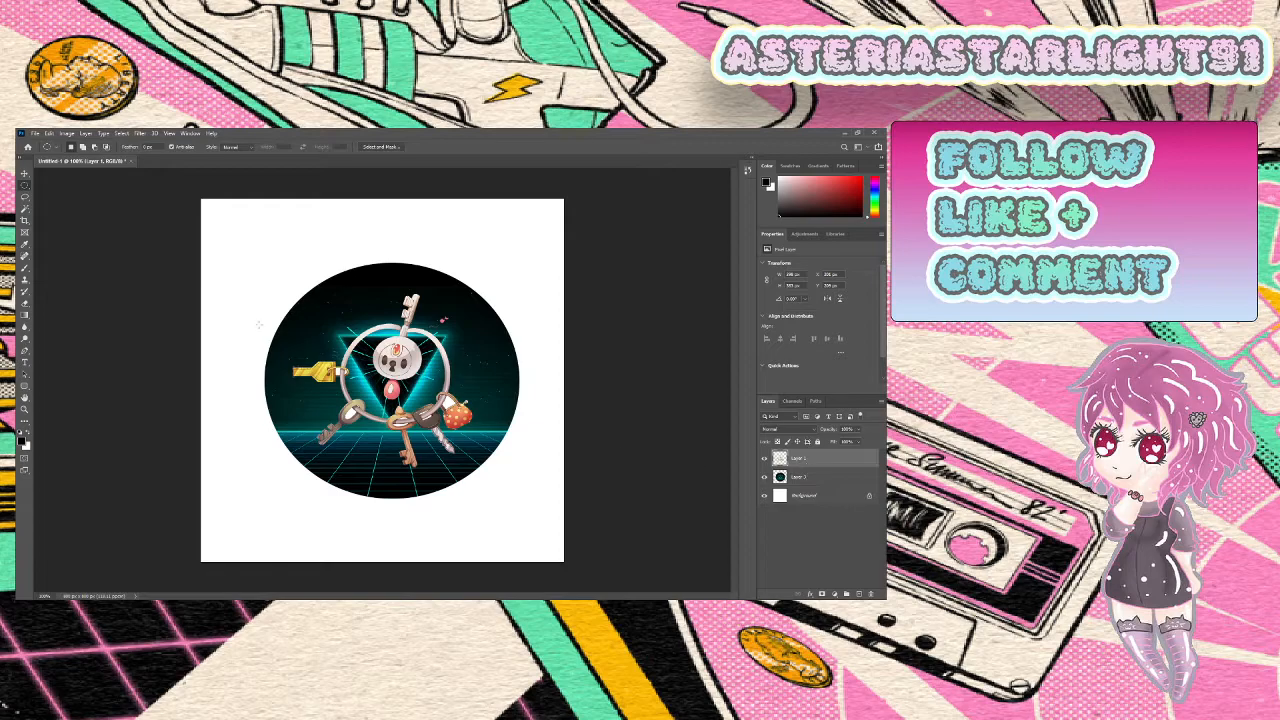
pyautogui.click(26, 210)
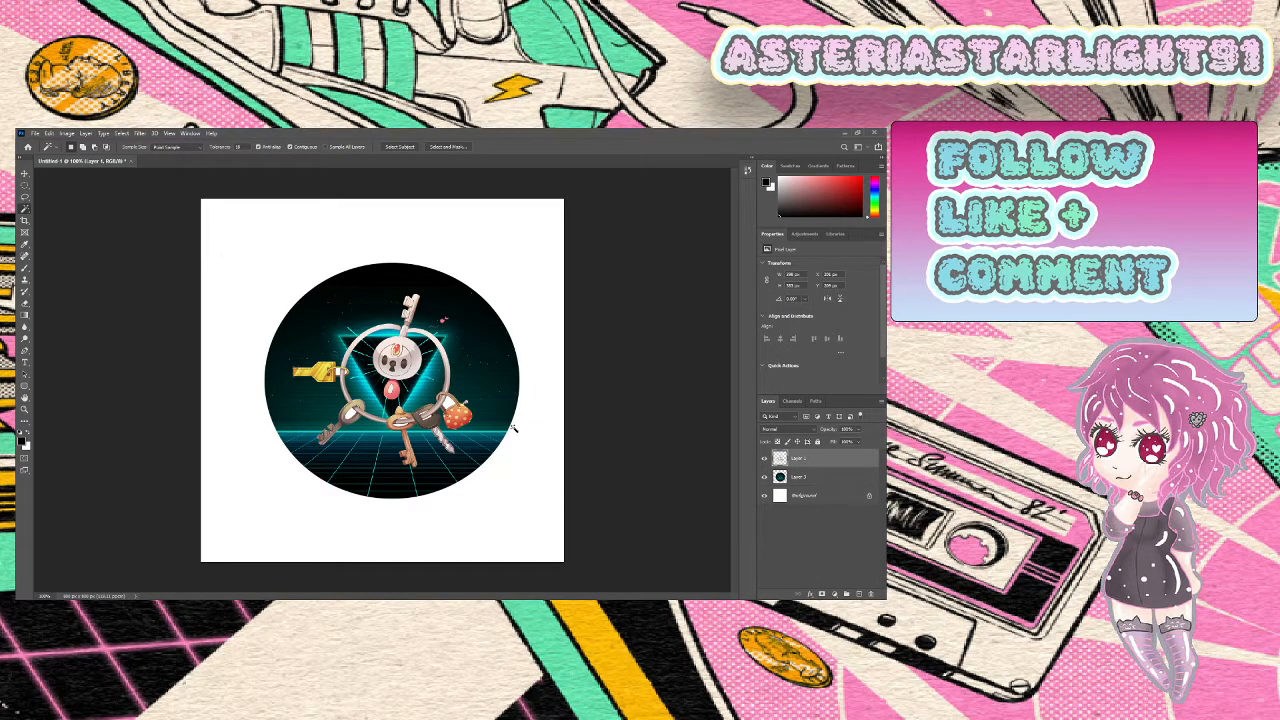
pyautogui.click(450, 406)
pyautogui.press('Delete')
pyautogui.hotkey('ctrl', '+')
pyautogui.hotkey('ctrl', '+')
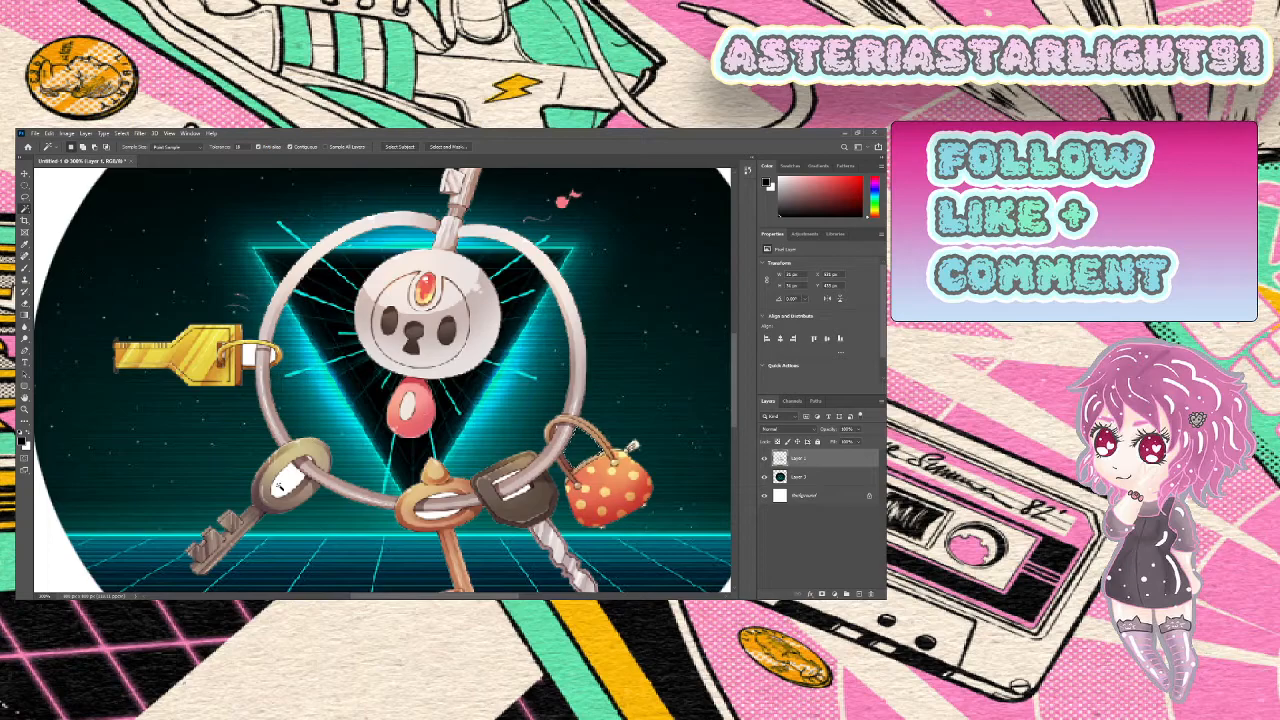
pyautogui.press('Delete')
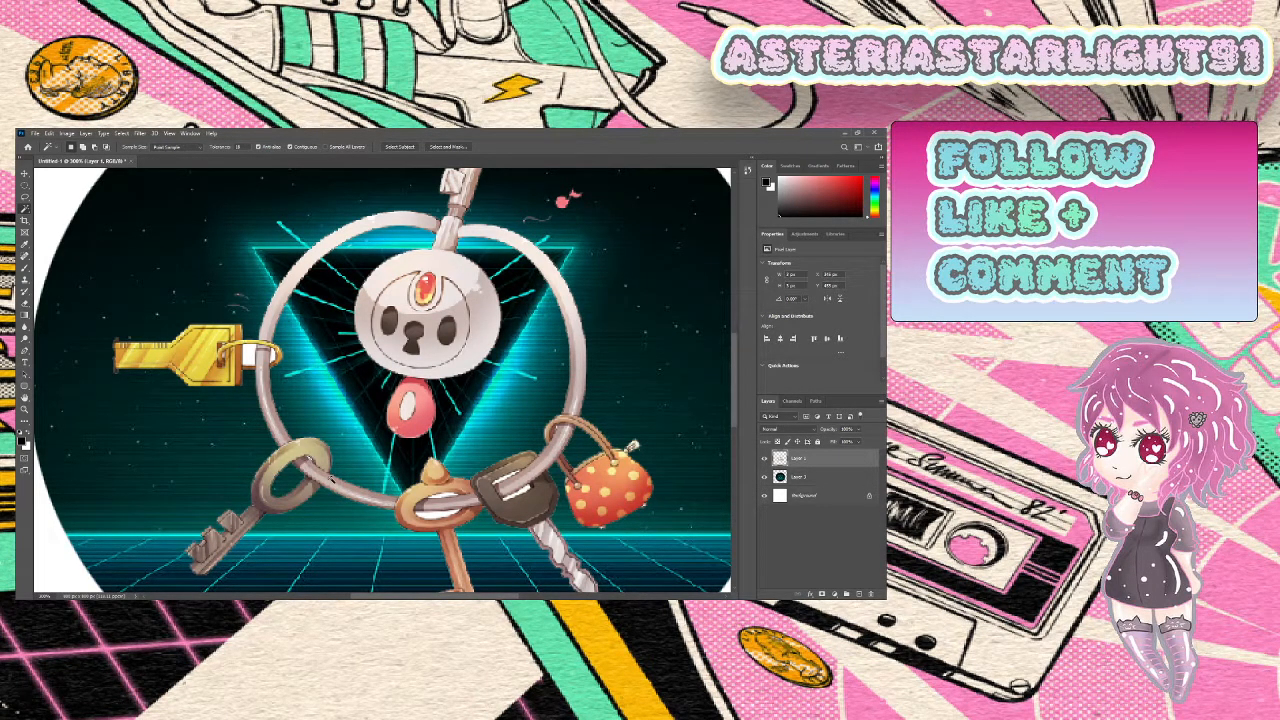
# Delete the leftover white areas inside the copper key's loop and the dark key's head
pyautogui.click(437, 517)
pyautogui.press('Delete')
pyautogui.click(509, 480)
pyautogui.click(515, 475)
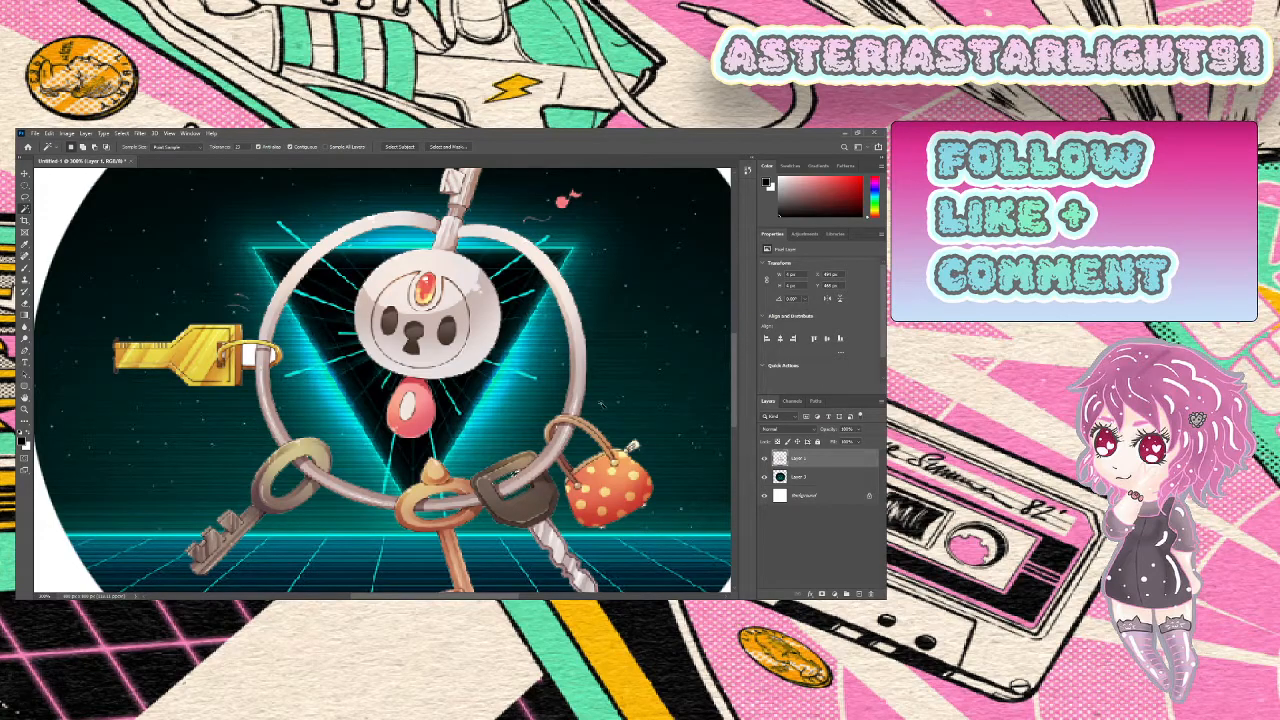
# Delete the leftover white areas where the yellow key's small loop joins the ring
pyautogui.click(252, 357)
pyautogui.press('Delete')
pyautogui.click(271, 356)
pyautogui.press('Delete')
pyautogui.click(226, 356)
pyautogui.click(233, 366)
# Clean up the remaining white specks on the dark key's head and around the strawberry charm
pyautogui.click(518, 475)
pyautogui.click(562, 434)
pyautogui.click(648, 510)
pyautogui.click(649, 511)
pyautogui.click(646, 505)
pyautogui.hotkey('ctrl', '1')
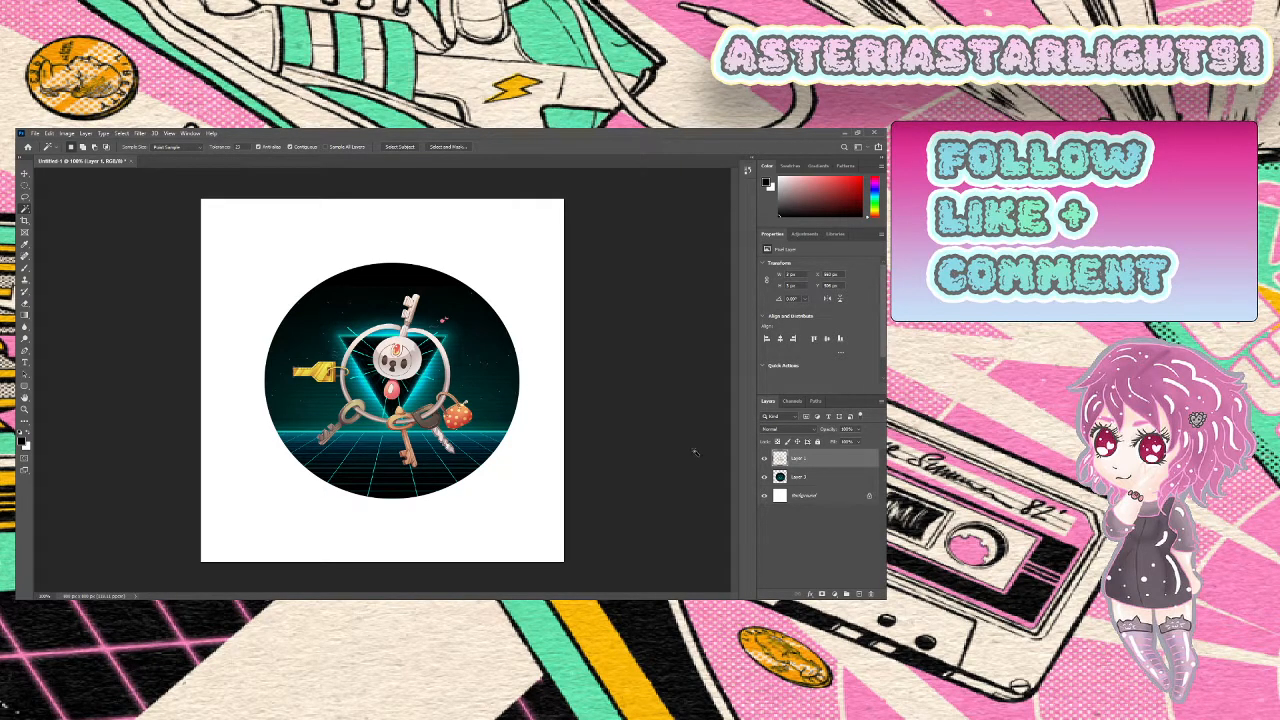
# Give the teal circle layer a Bevel & Emboss effect
pyautogui.click(838, 481)
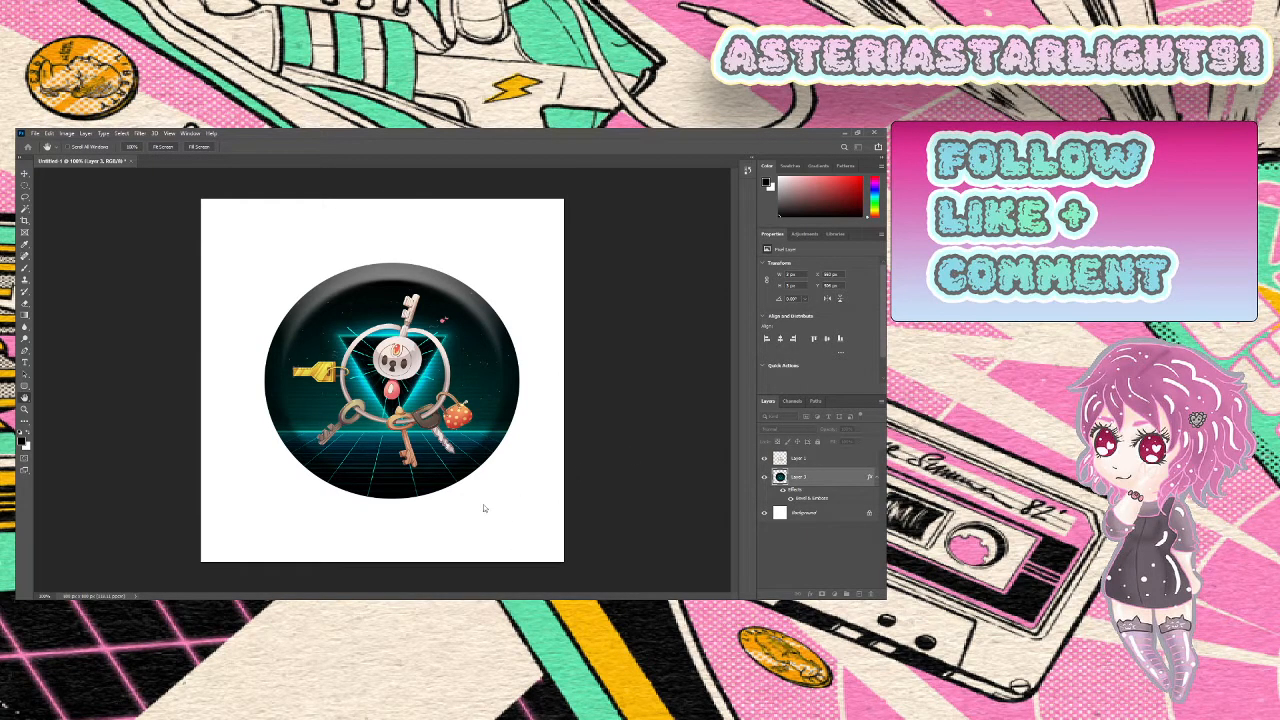
pyautogui.click(467, 460)
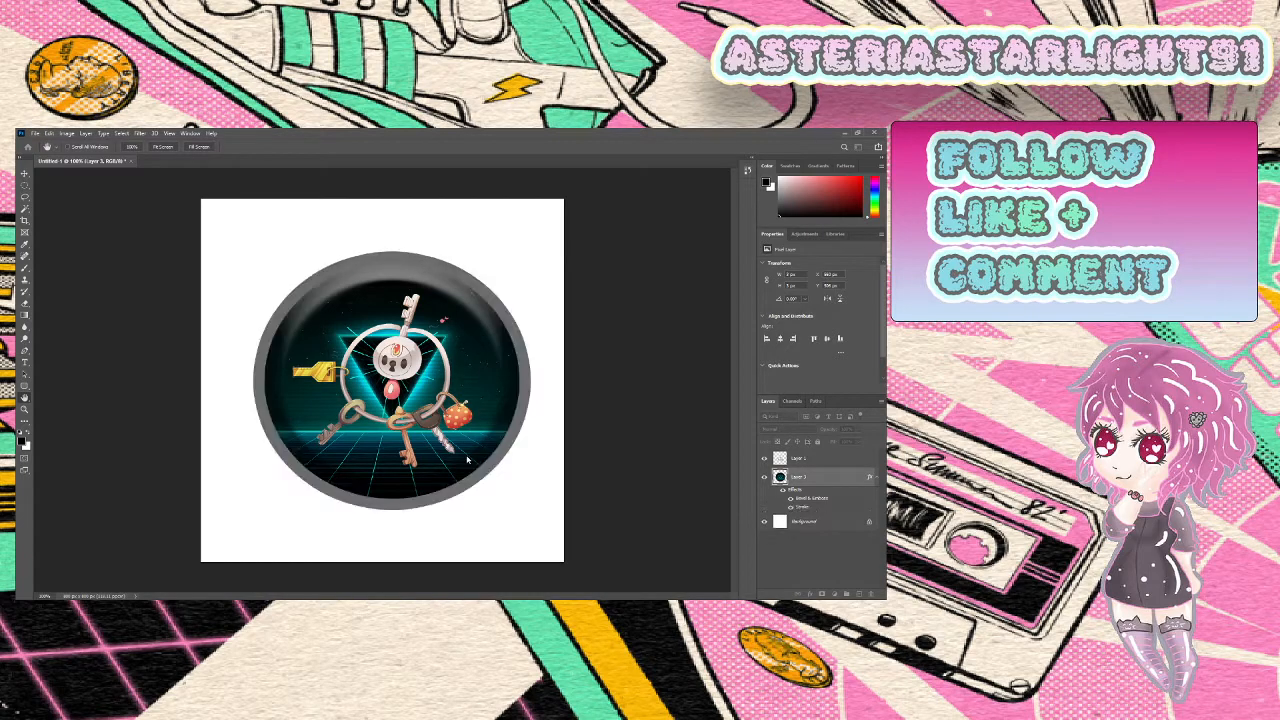
pyautogui.click(467, 460)
pyautogui.click(468, 475)
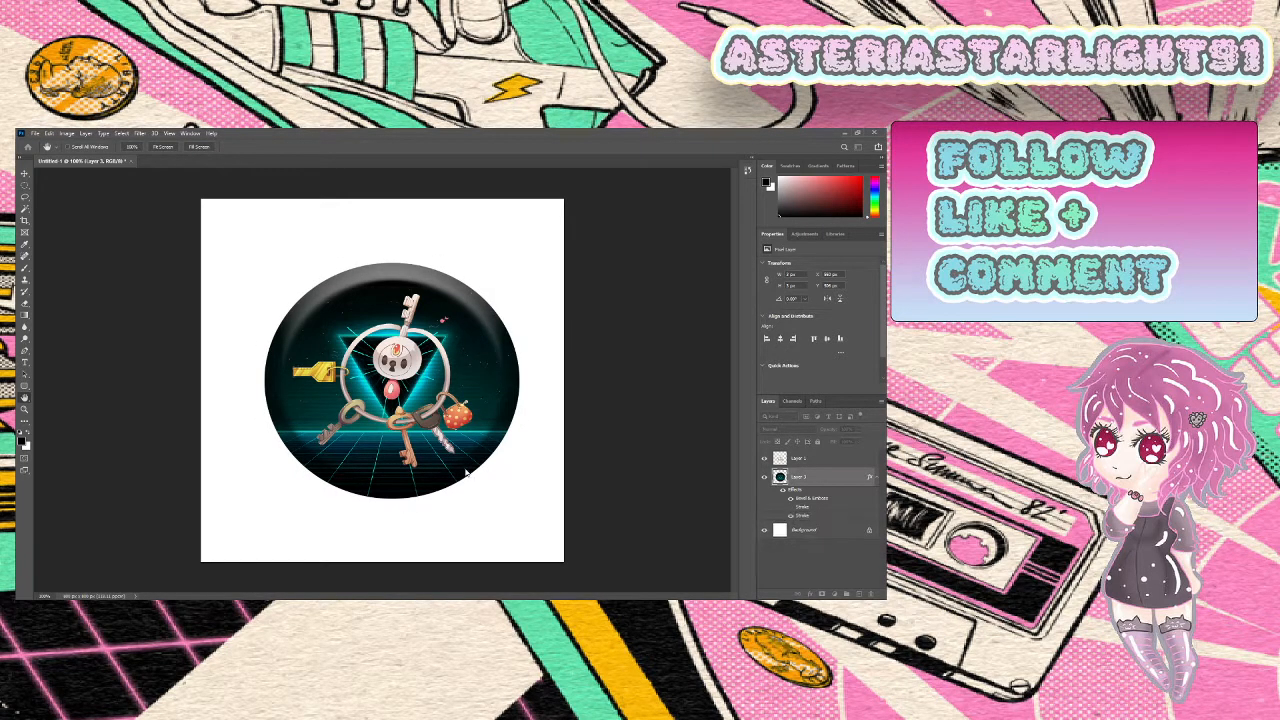
pyautogui.click(468, 475)
pyautogui.click(467, 483)
pyautogui.click(467, 491)
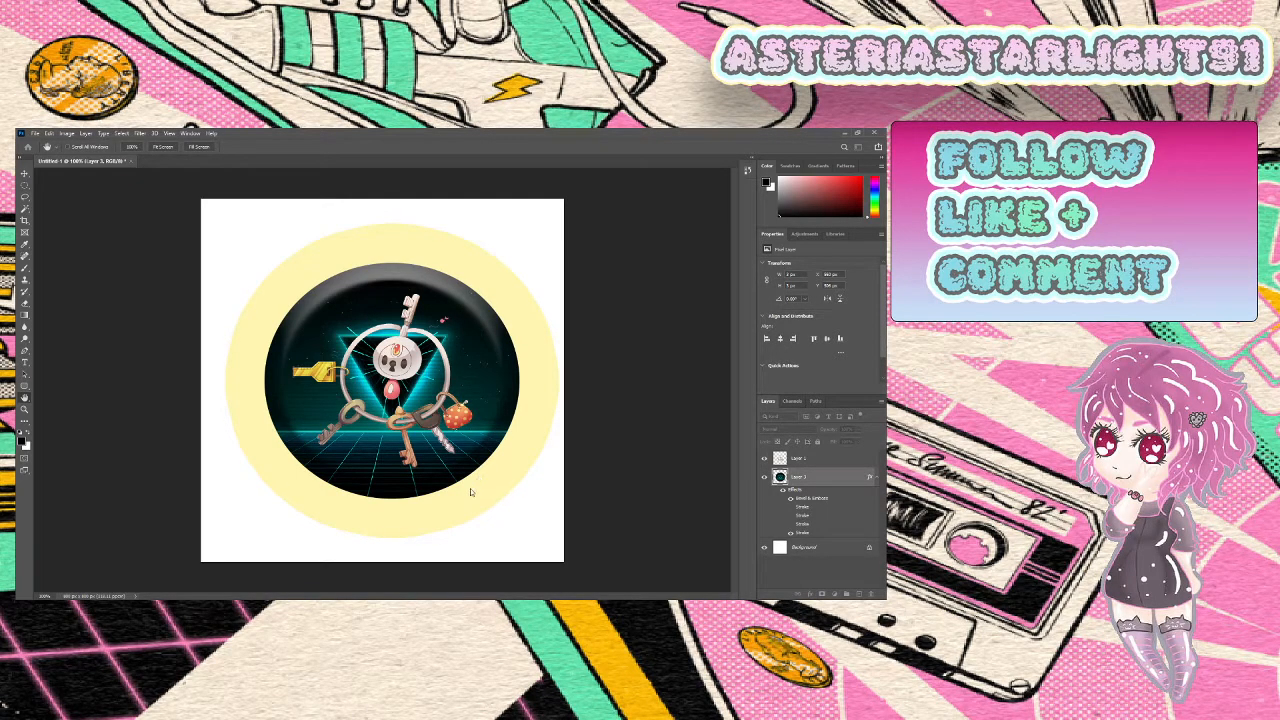
pyautogui.hotkey('ctrl', 'z')
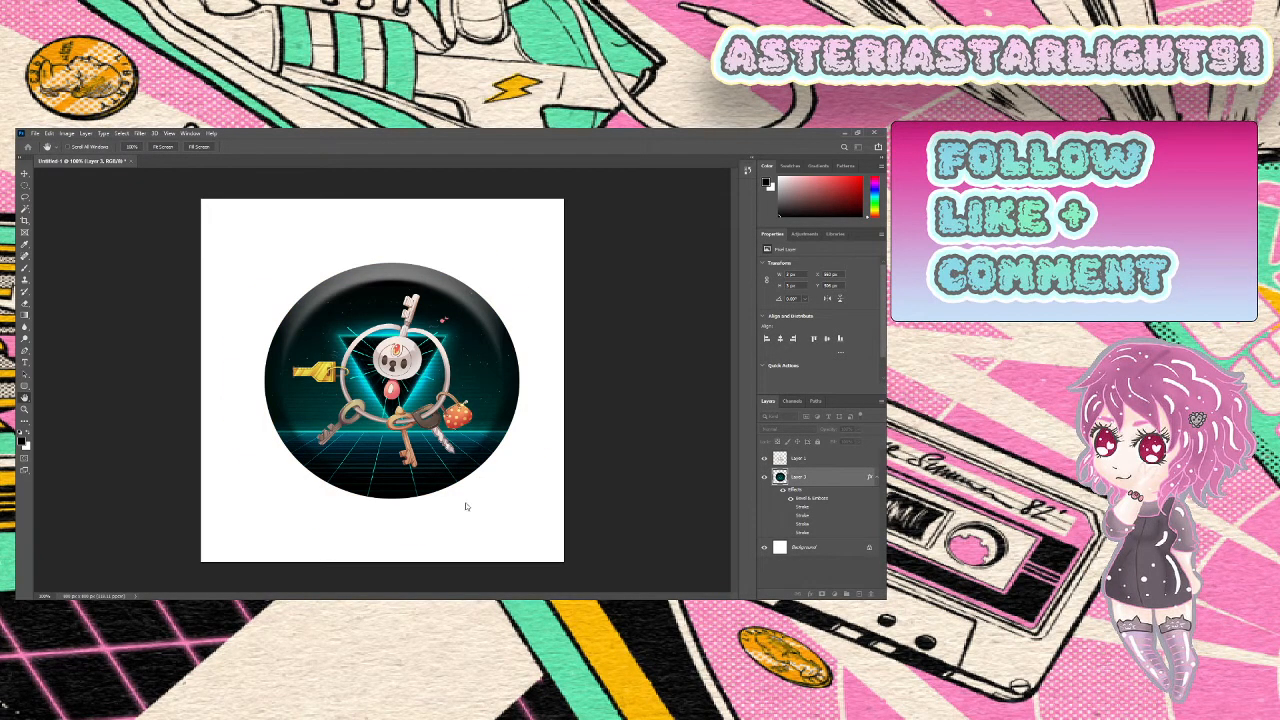
# Add a thin black stroke around the circle and apply the layer style
pyautogui.click(466, 506)
pyautogui.click(634, 433)
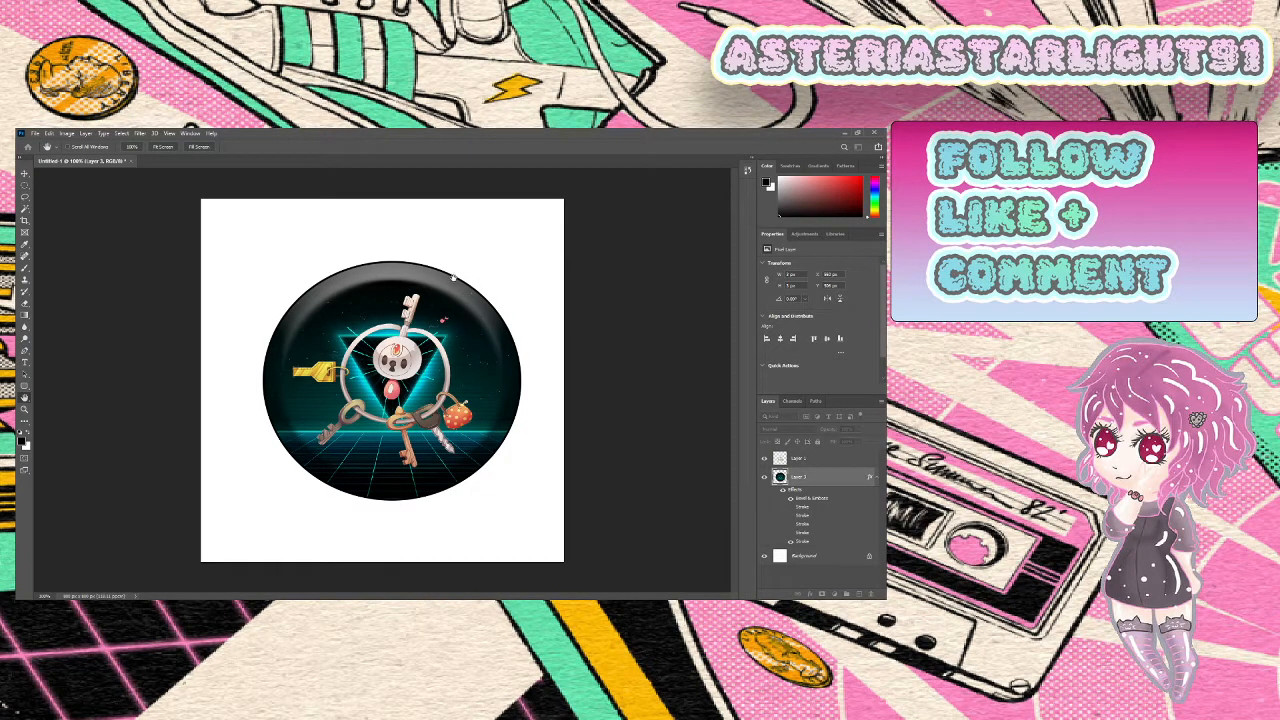
pyautogui.press('Return')
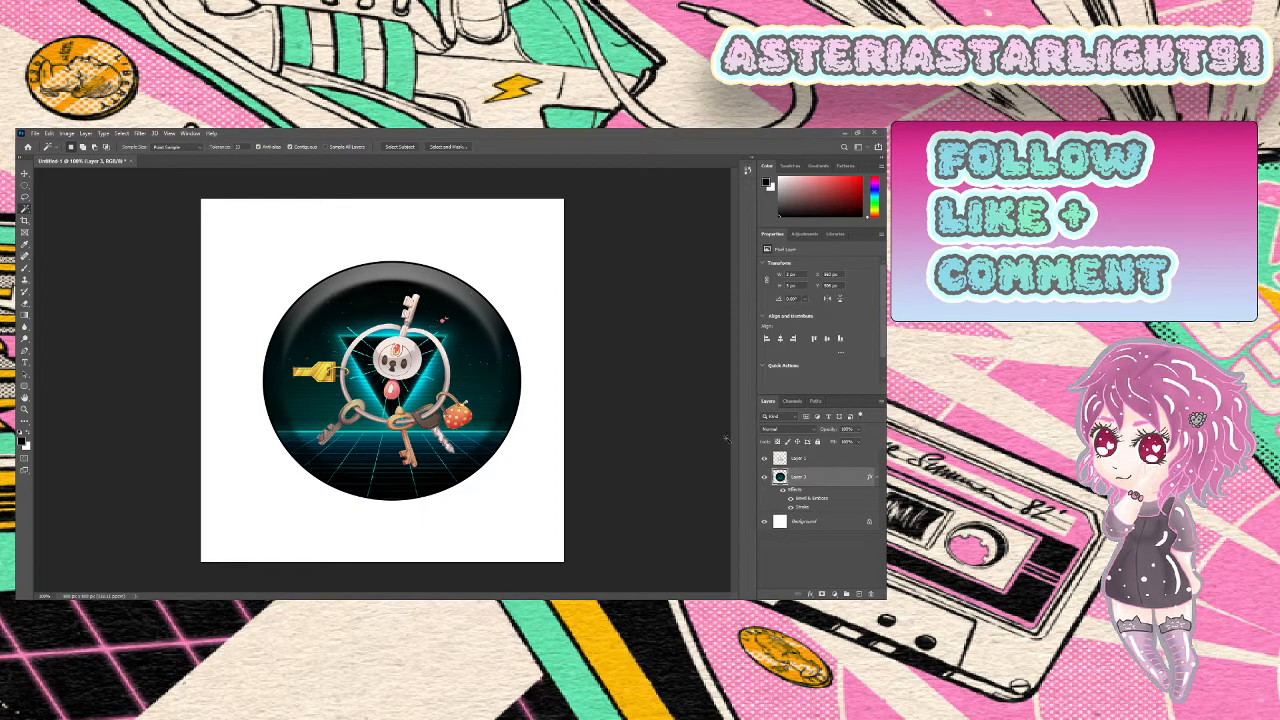
# Start a horizontal text layer above the key-ring character layer, near the badge's lower edge, with the font size set to 18 pt
pyautogui.click(809, 457)
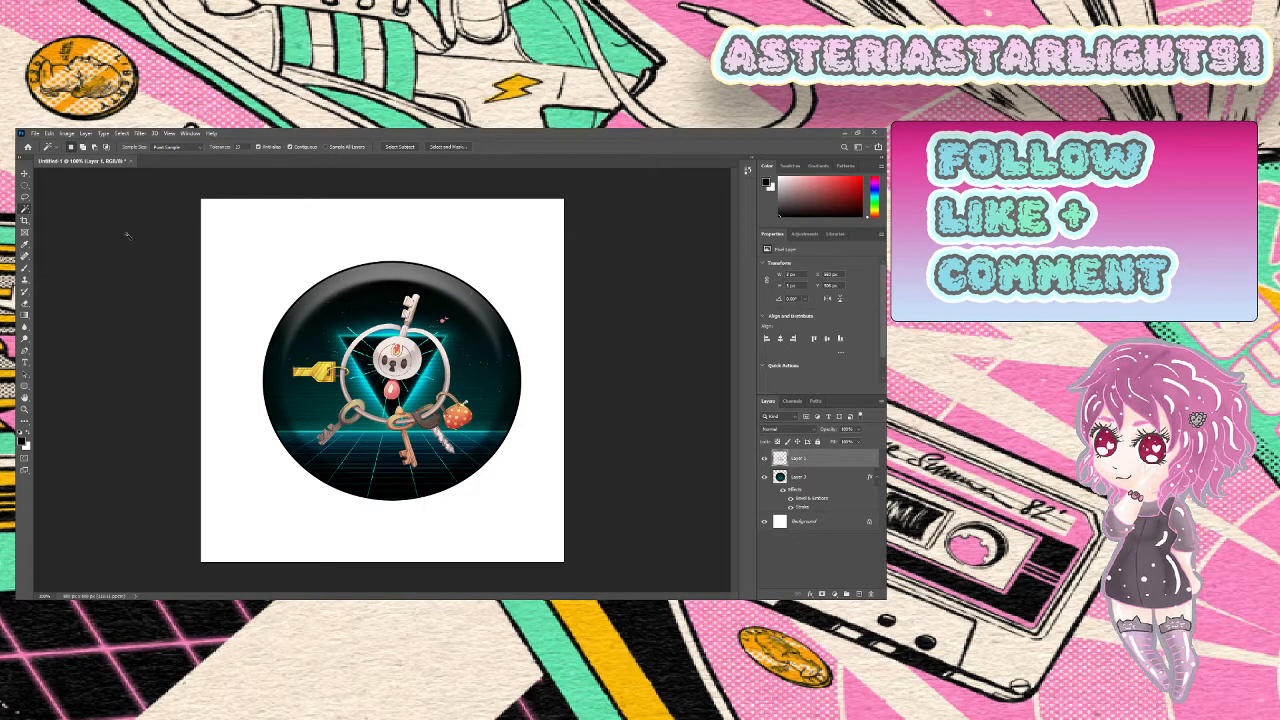
pyautogui.click(25, 366)
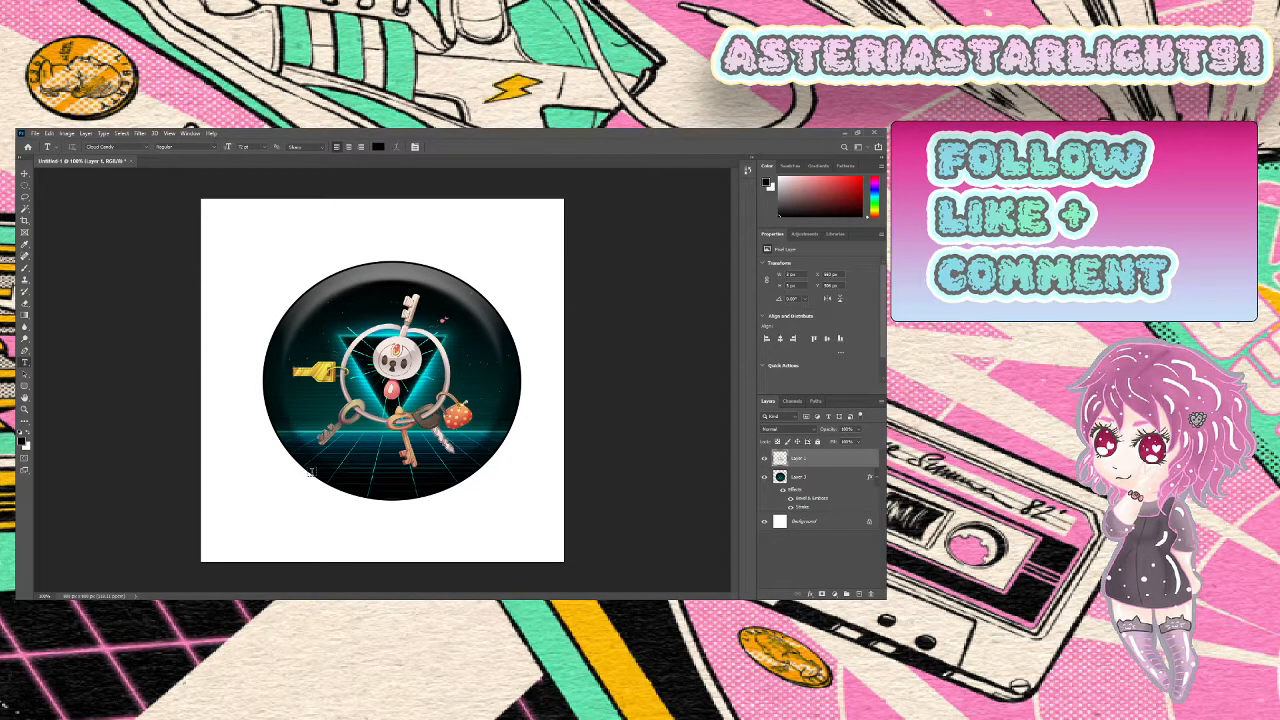
pyautogui.click(312, 471)
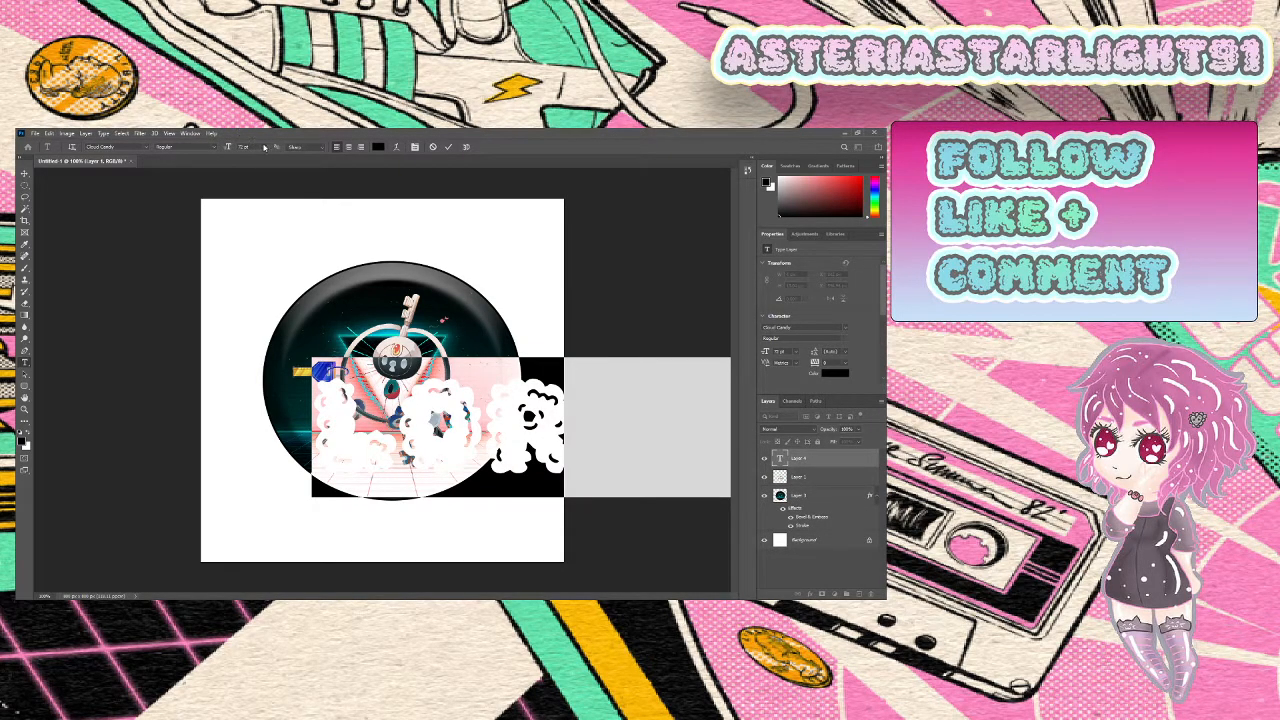
pyautogui.click(255, 248)
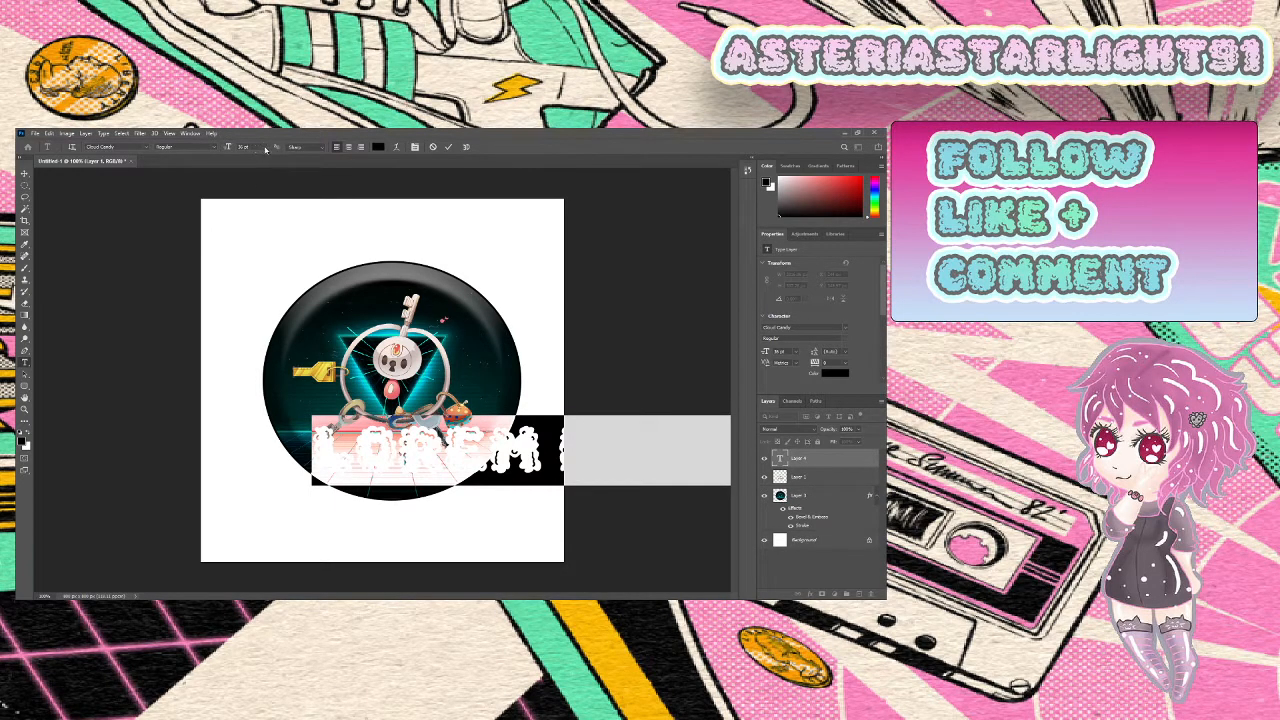
pyautogui.click(259, 226)
# Replace the placeholder text with "Cutie Klefki's"
pyautogui.click(447, 466)
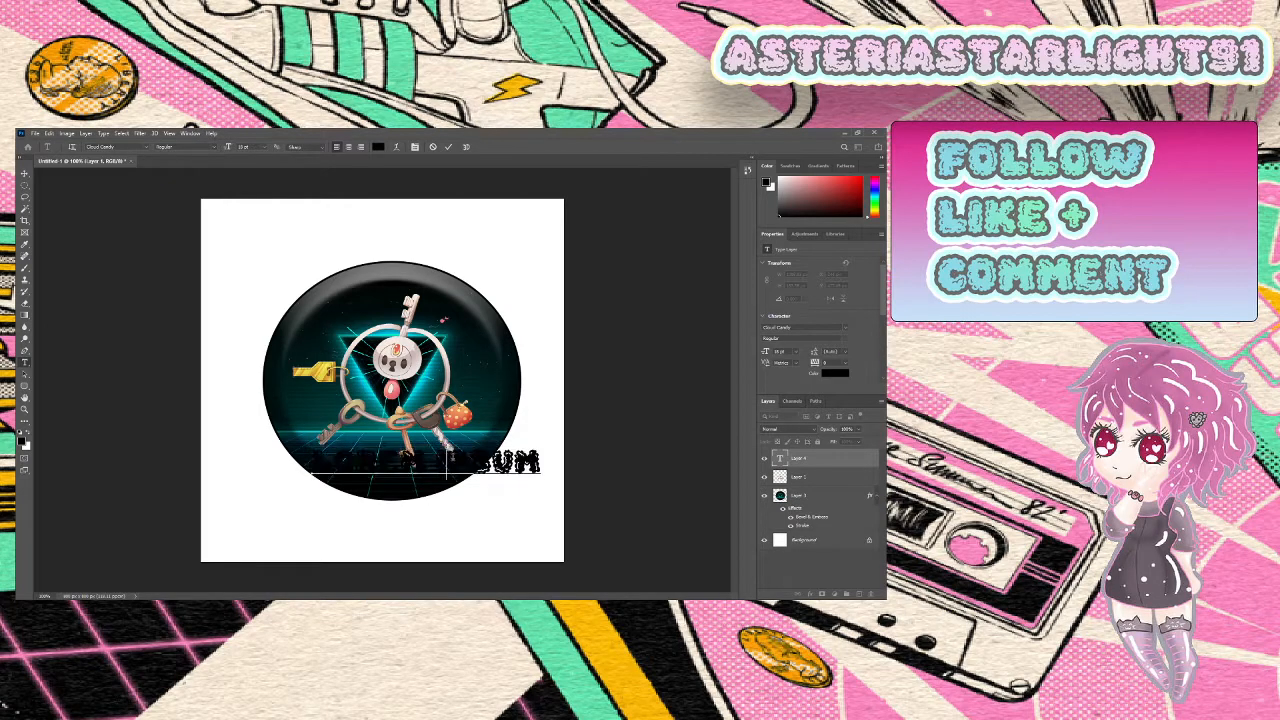
pyautogui.tripleClick(447, 466)
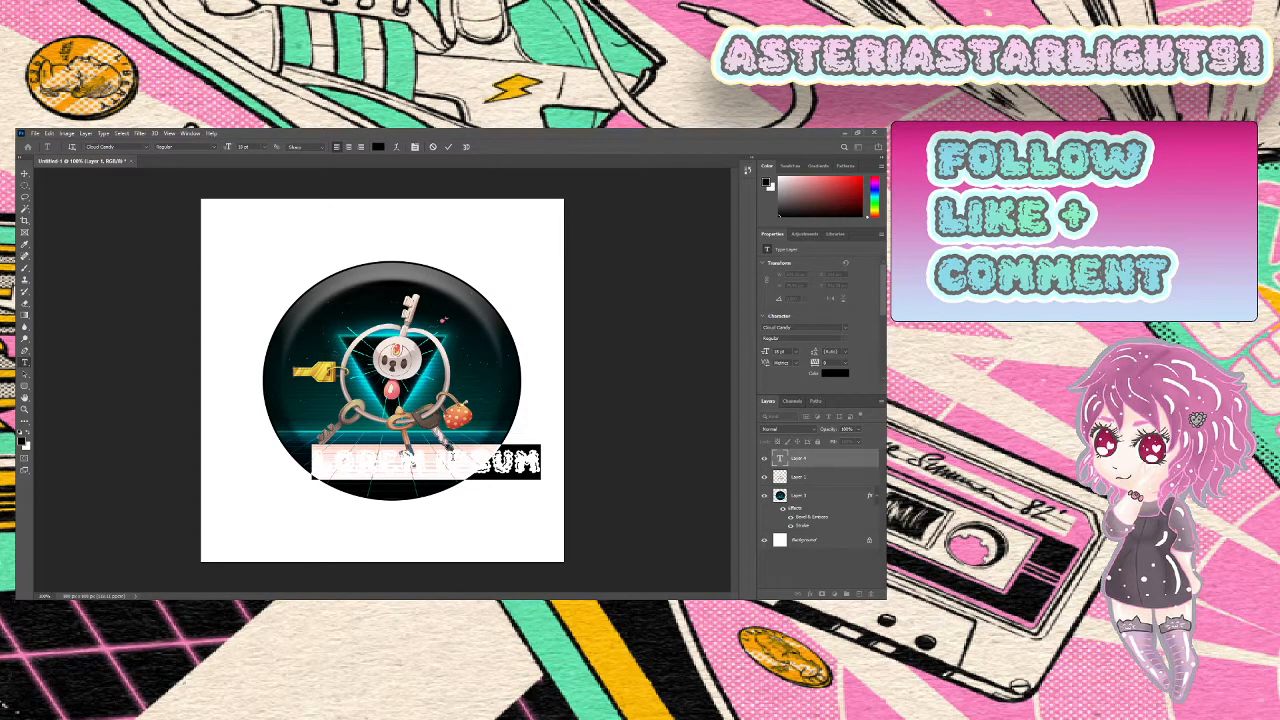
pyautogui.press('BackSpace')
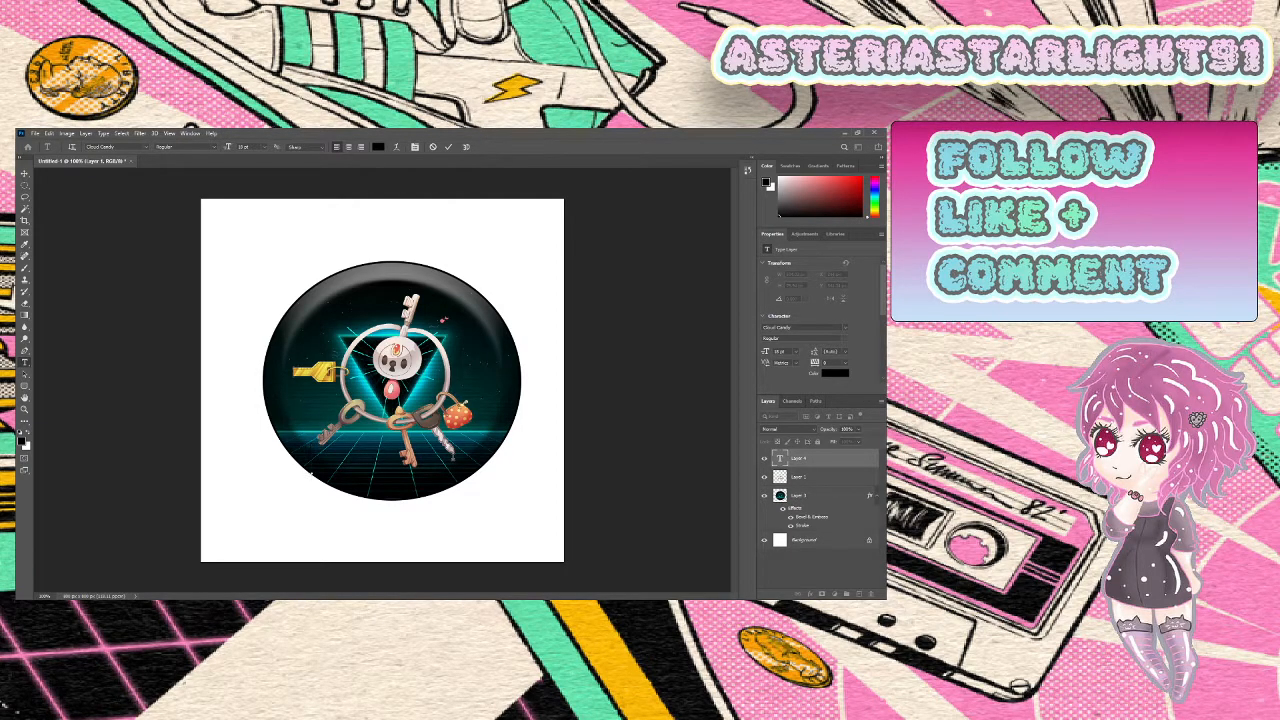
pyautogui.write('Klefteria')
pyautogui.press('BackSpace')
pyautogui.press('BackSpace')
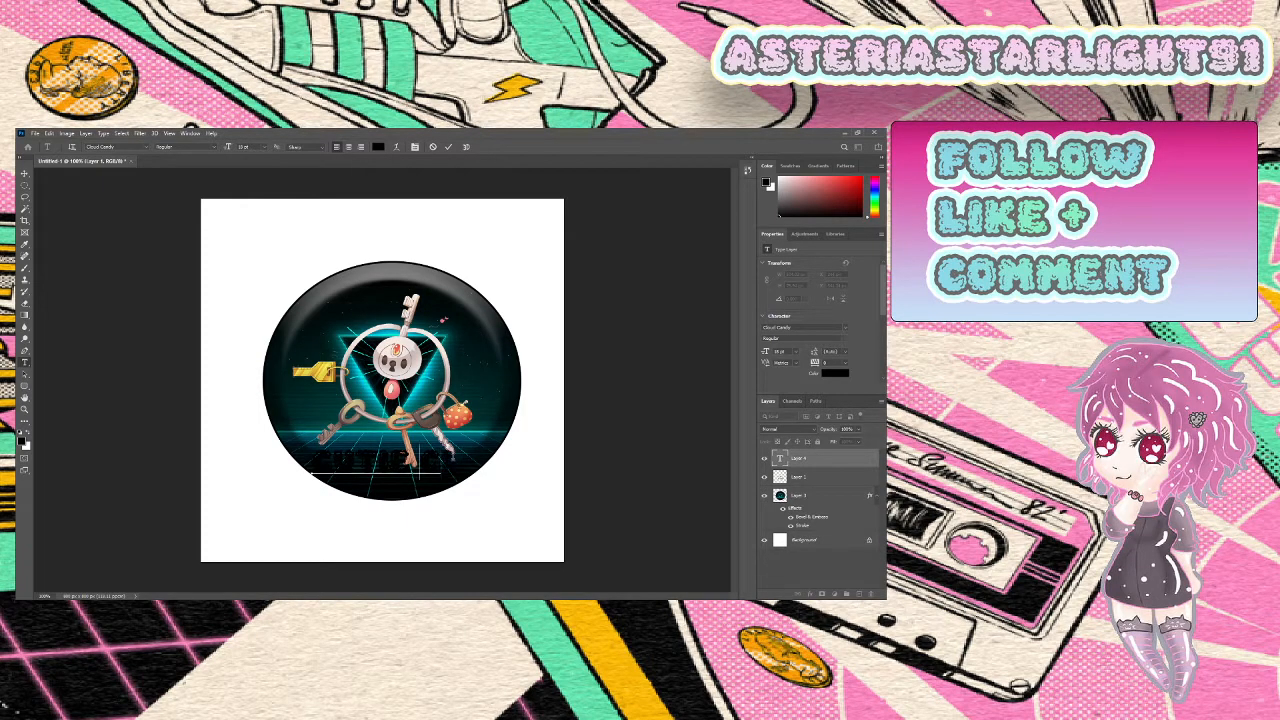
pyautogui.write('Klefki S')
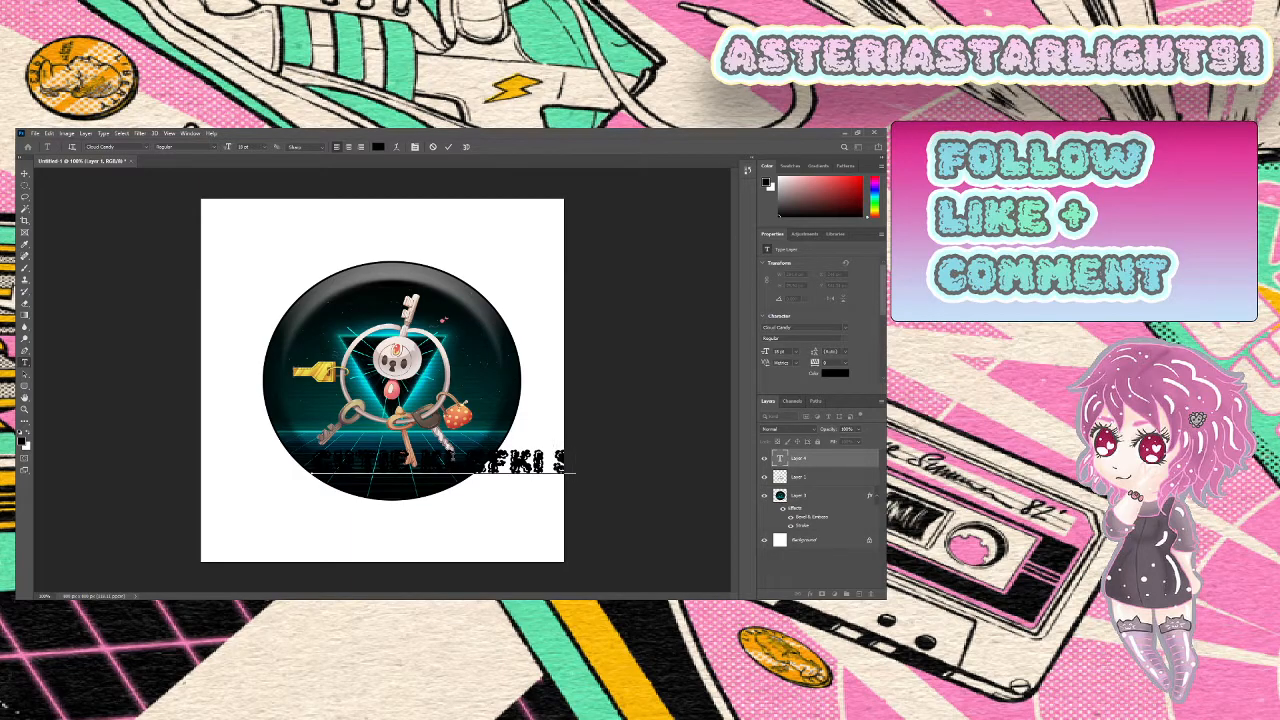
# Color the whole text coral red and move it across the lower part of the badge
pyautogui.hotkey('ctrl', 'a')
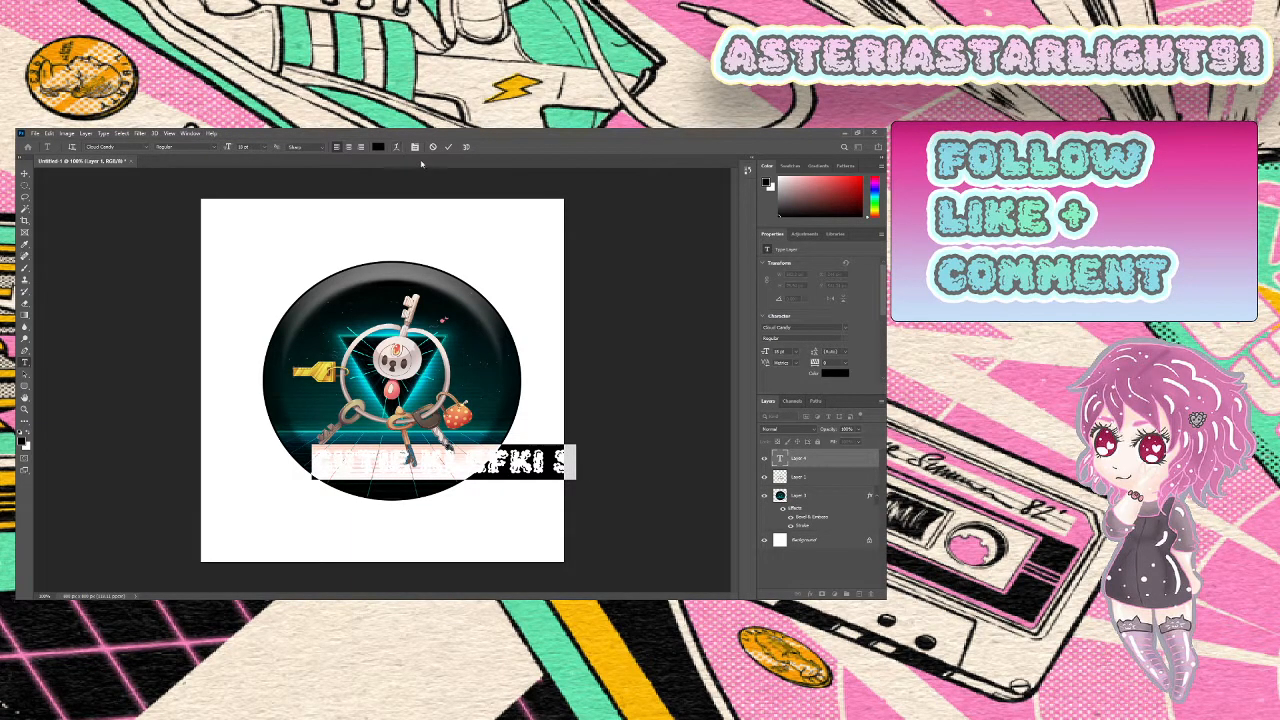
pyautogui.click(378, 148)
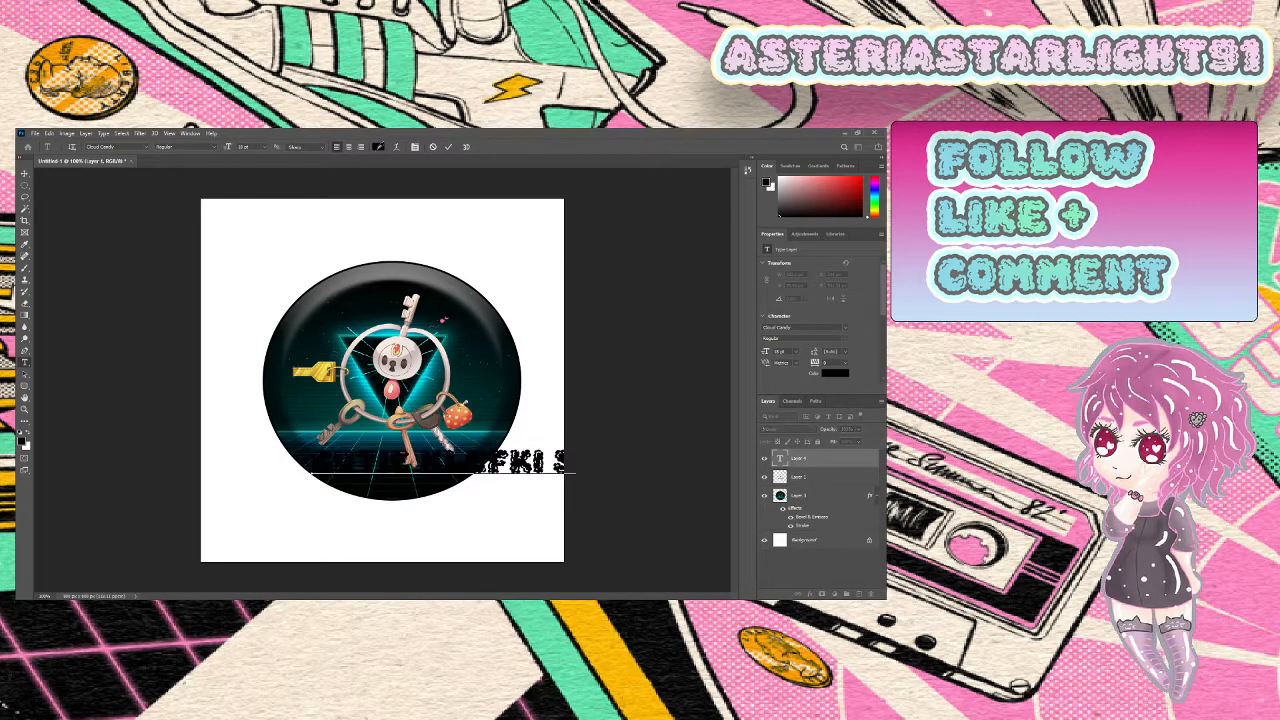
pyautogui.moveTo(619, 379); pyautogui.dragTo(600, 332)
pyautogui.press('Return')
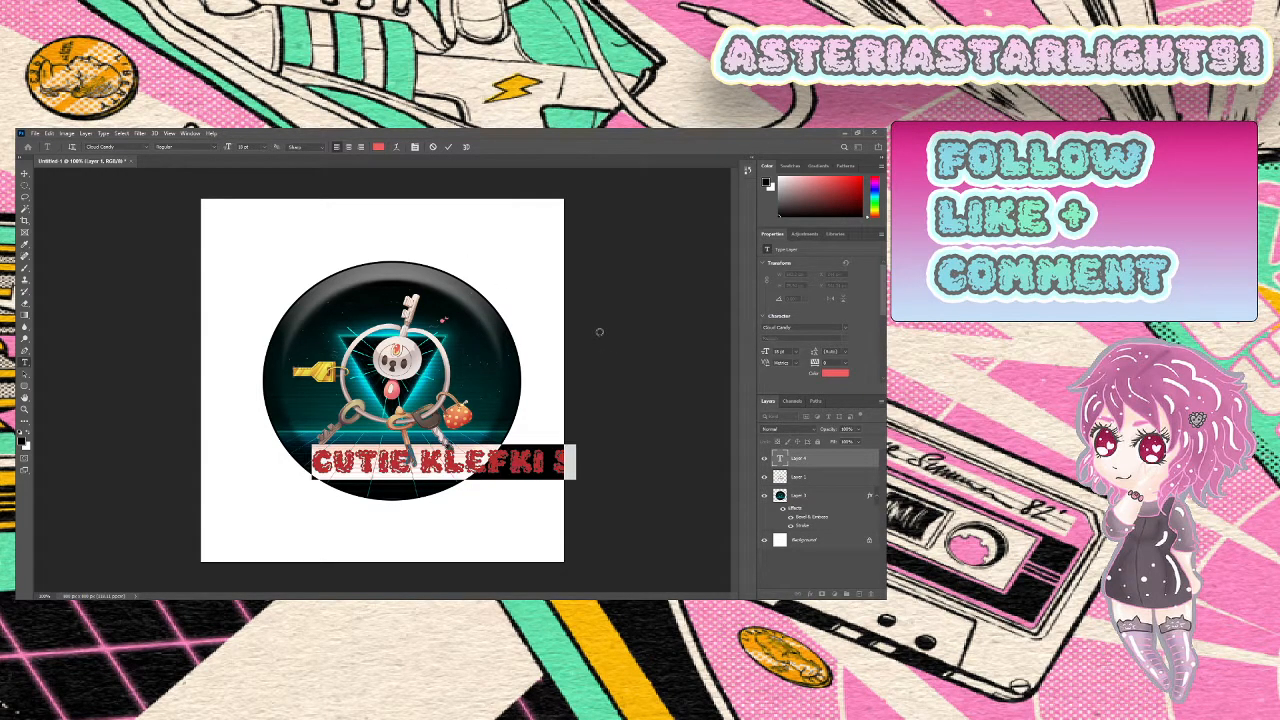
pyautogui.moveTo(464, 510); pyautogui.dragTo(406, 518)
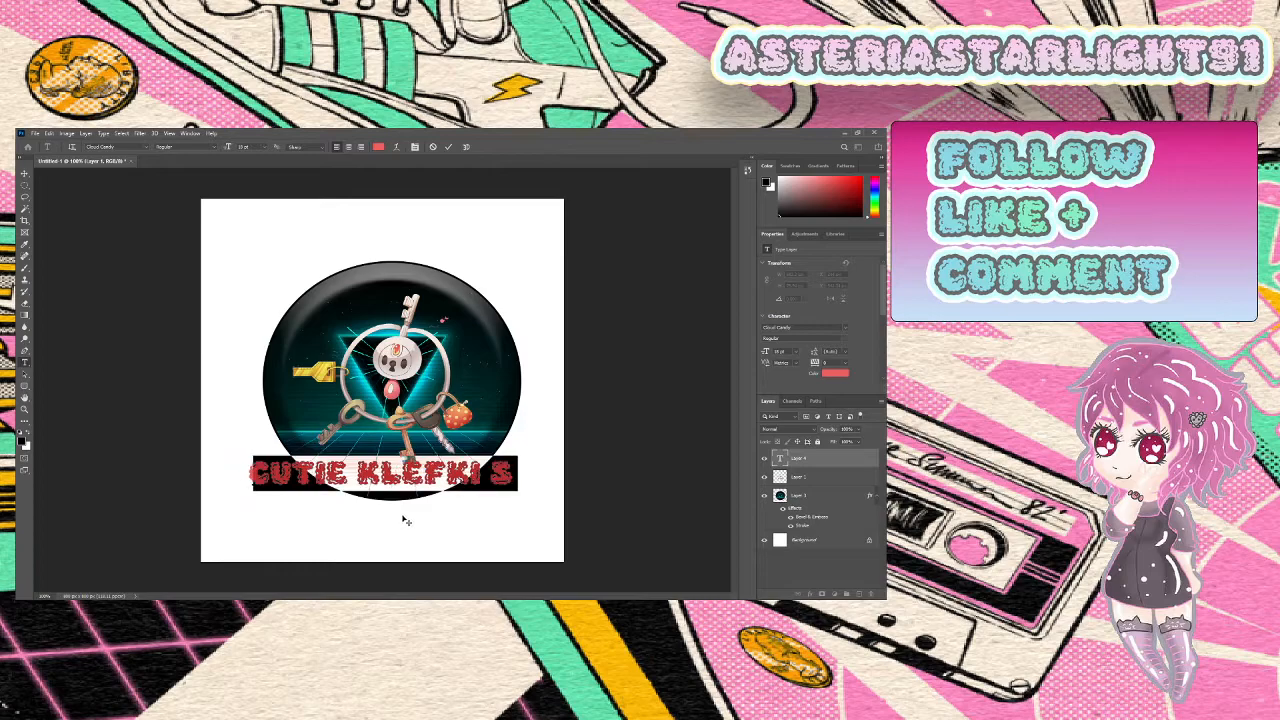
# Change the text's font to Harlow Solid Italic and center the text along the badge's lower edge
pyautogui.click(131, 147)
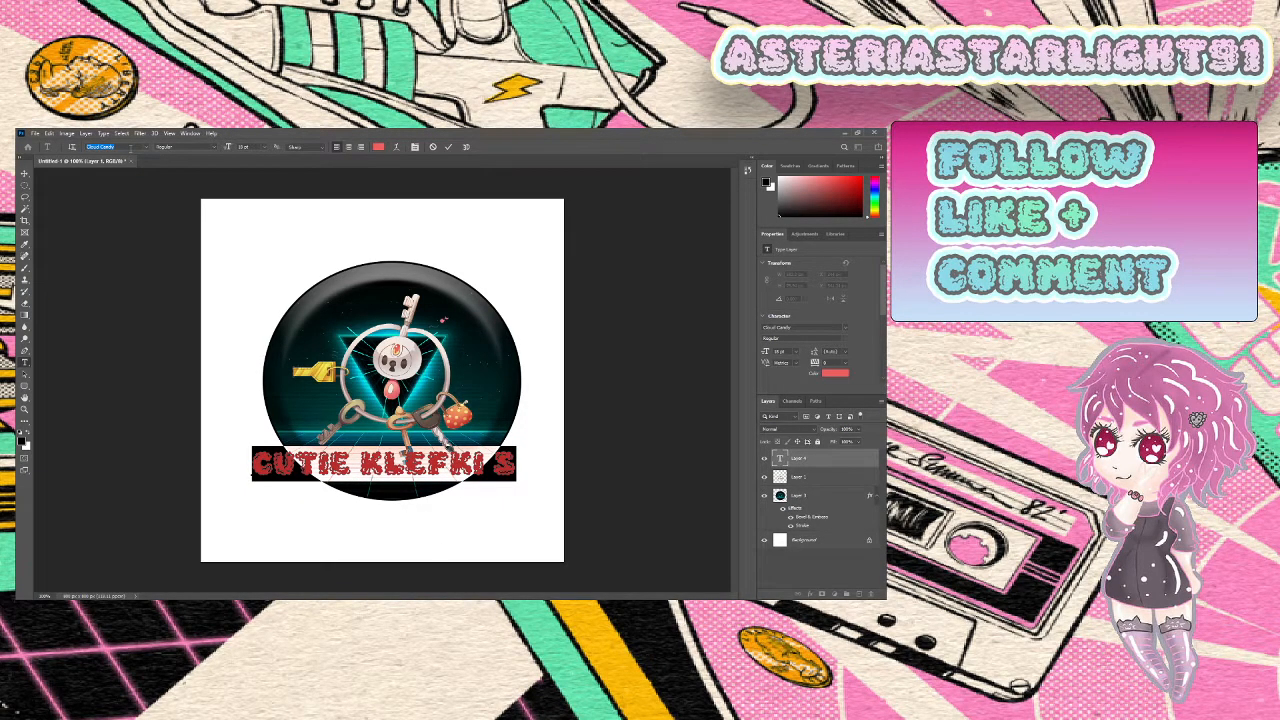
pyautogui.press('Down')
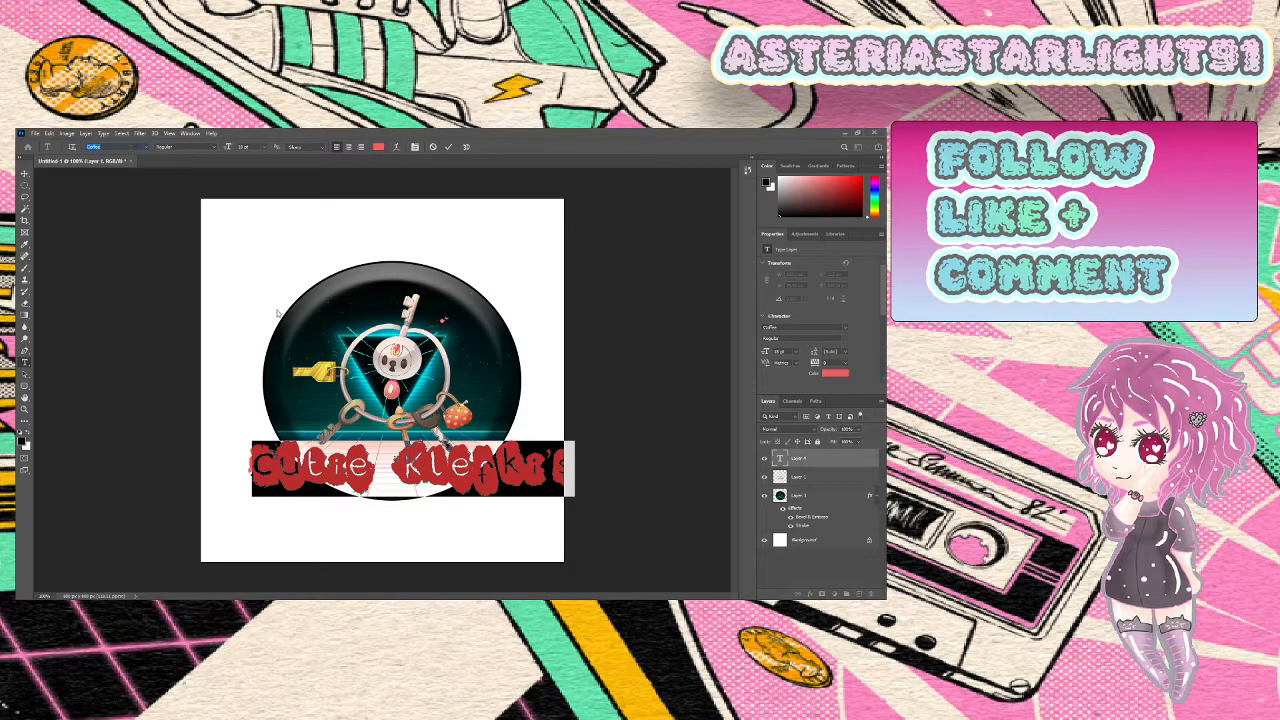
pyautogui.press('Down')
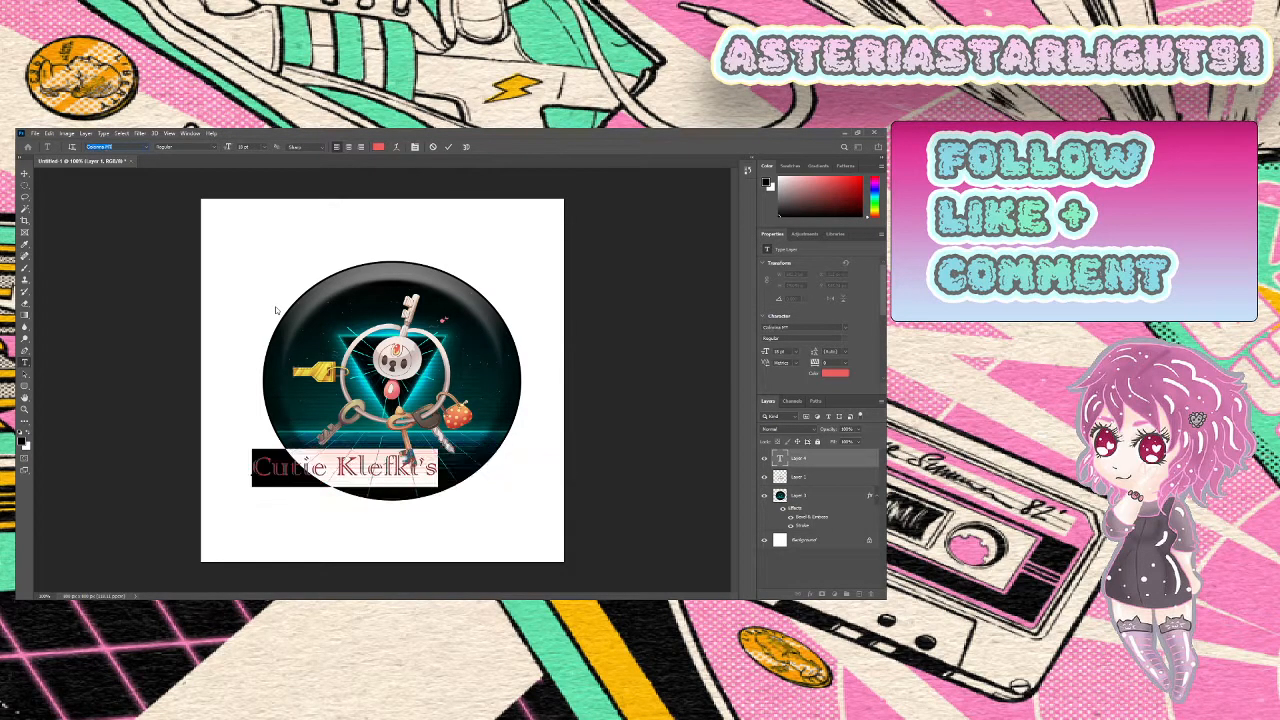
pyautogui.press('Down')
pyautogui.press('Down')
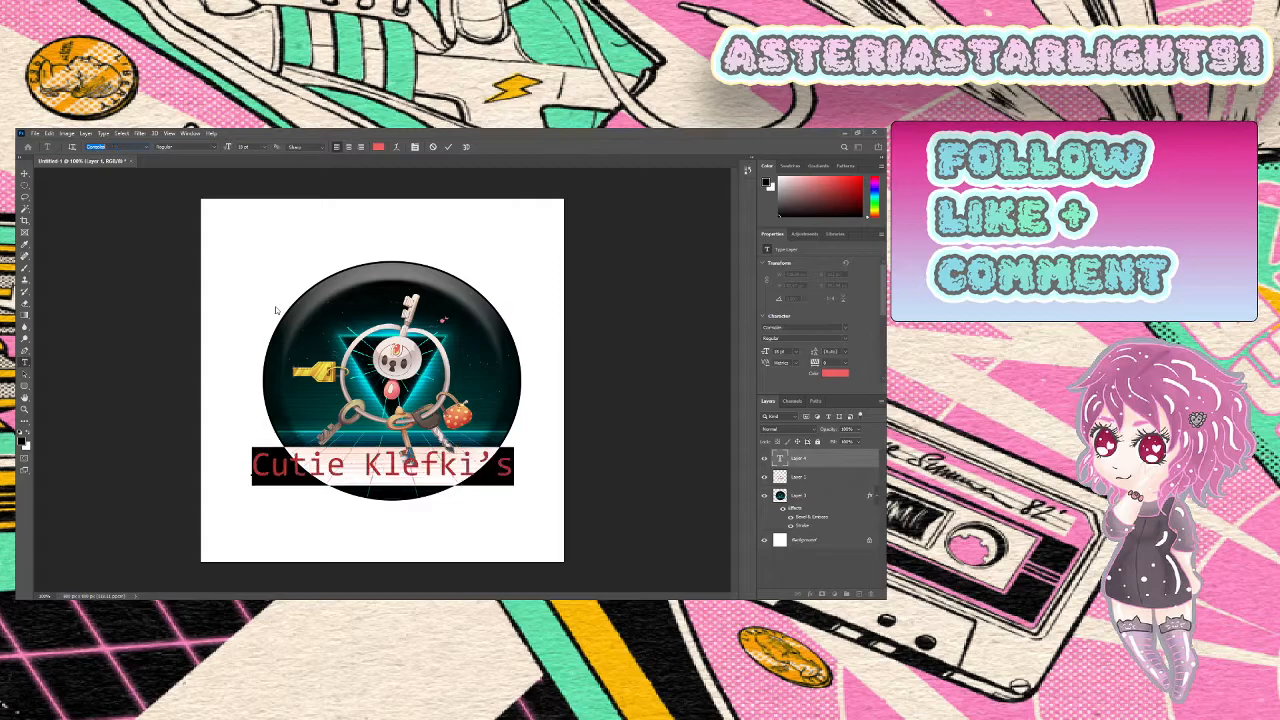
pyautogui.press('Down')
pyautogui.press('Down')
pyautogui.press('Down')
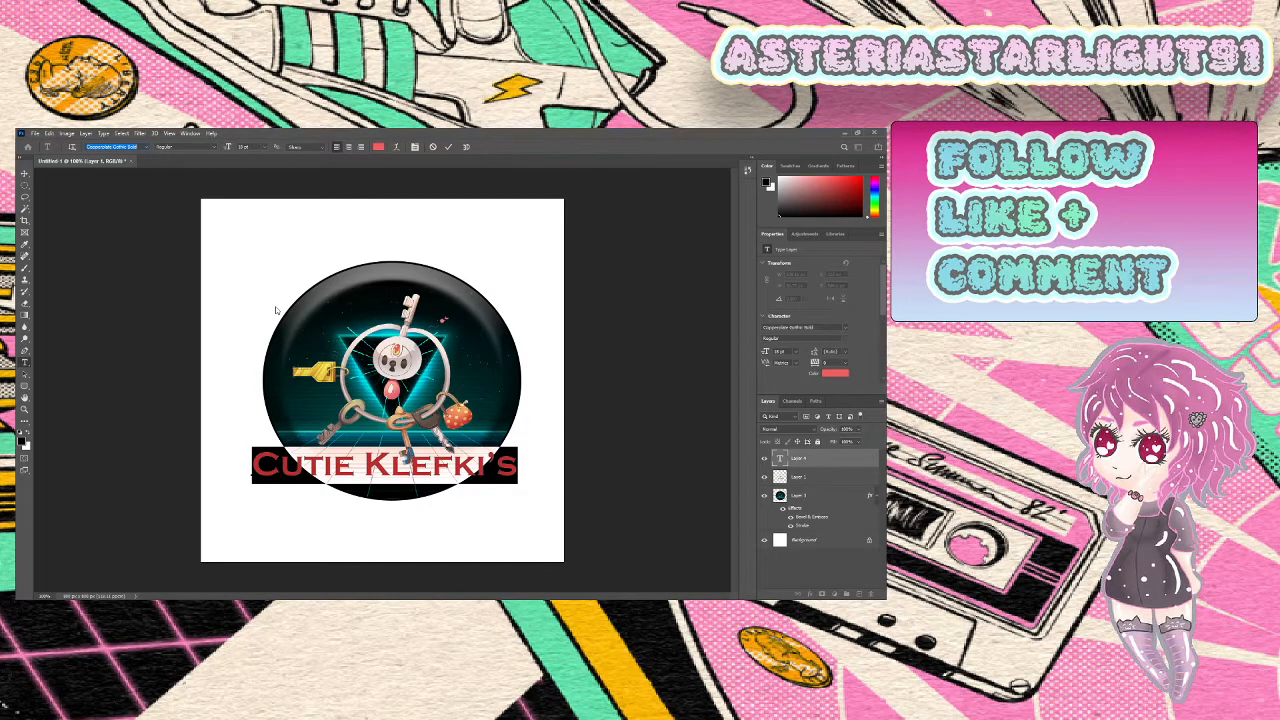
pyautogui.press('Down')
pyautogui.press('Down')
pyautogui.press('Down')
pyautogui.press('Down')
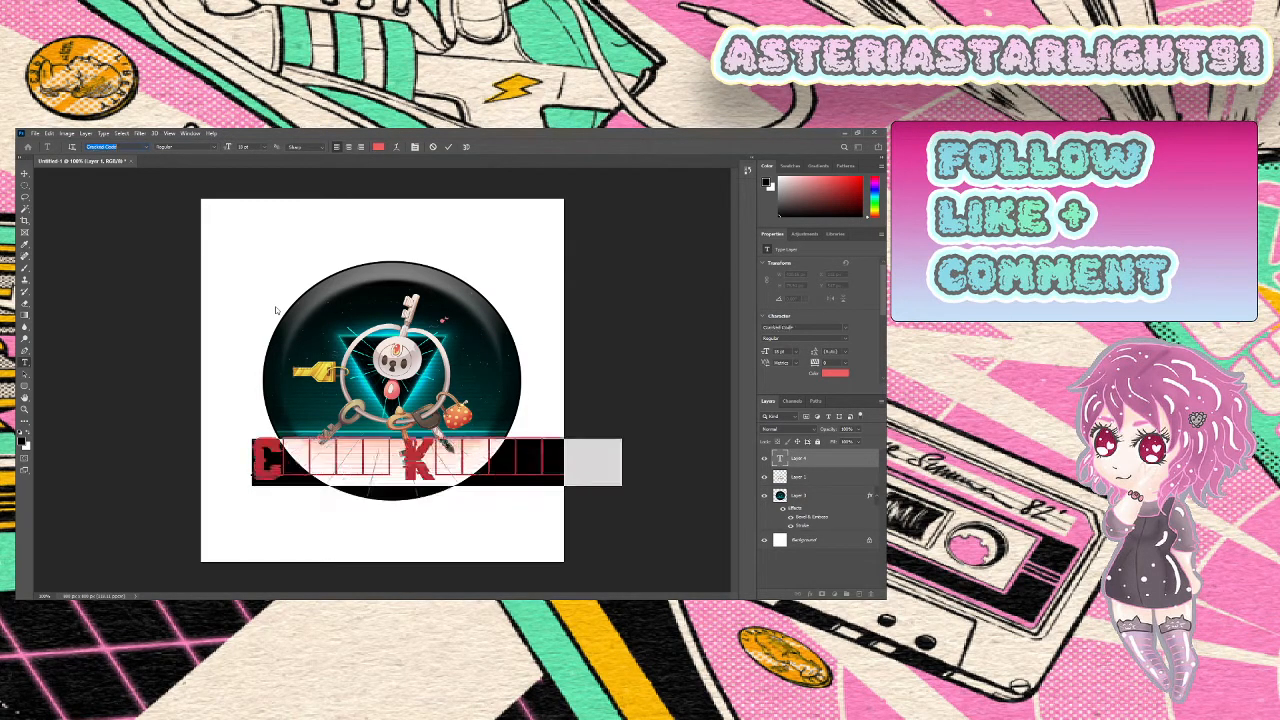
pyautogui.press('Down')
pyautogui.press('Down')
pyautogui.press('Down')
pyautogui.press('Down')
pyautogui.press('Down')
pyautogui.press('Down')
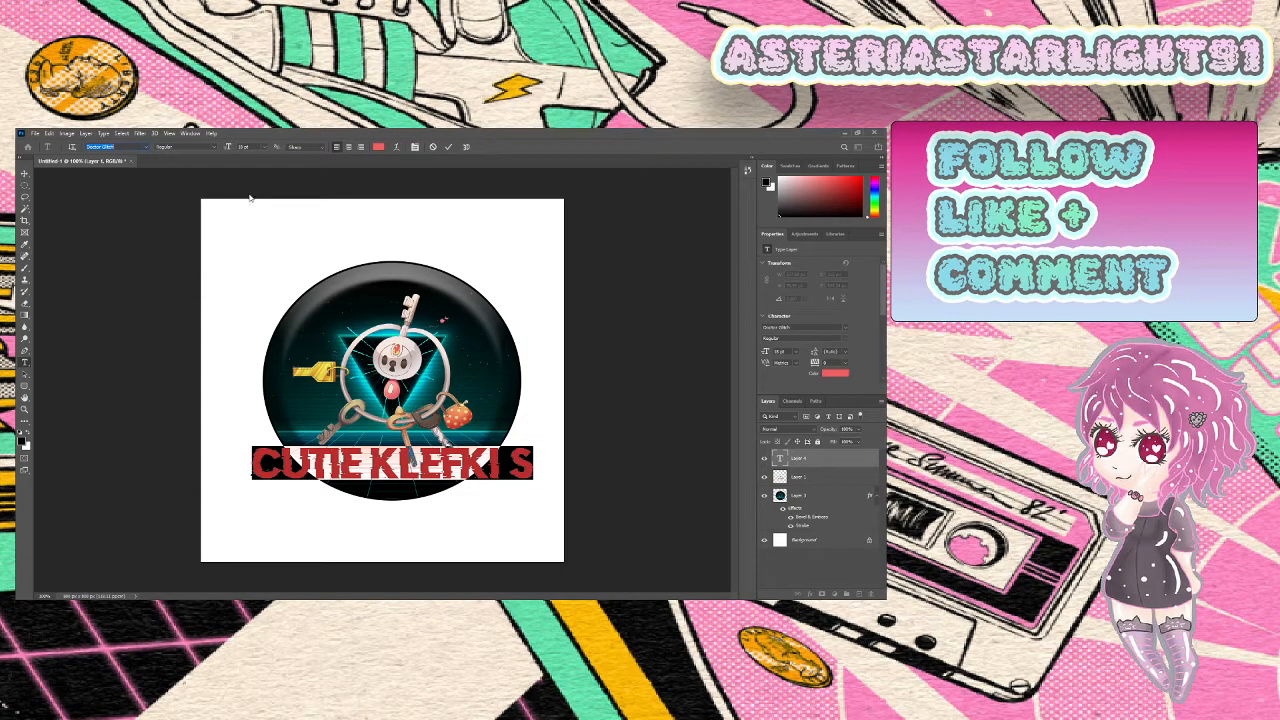
pyautogui.press('Down')
pyautogui.press('Down')
pyautogui.press('Down')
pyautogui.press('Down')
pyautogui.press('Down')
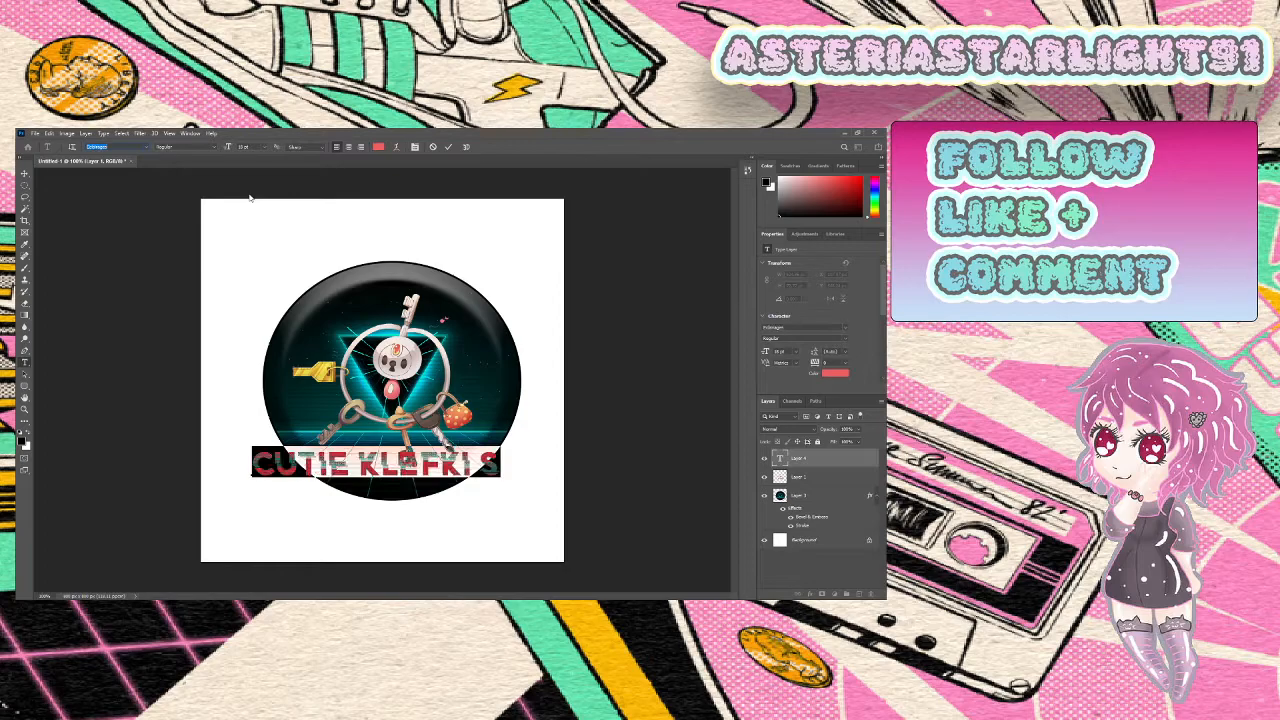
pyautogui.press('Down')
pyautogui.press('Down')
pyautogui.press('Down')
pyautogui.press('Down')
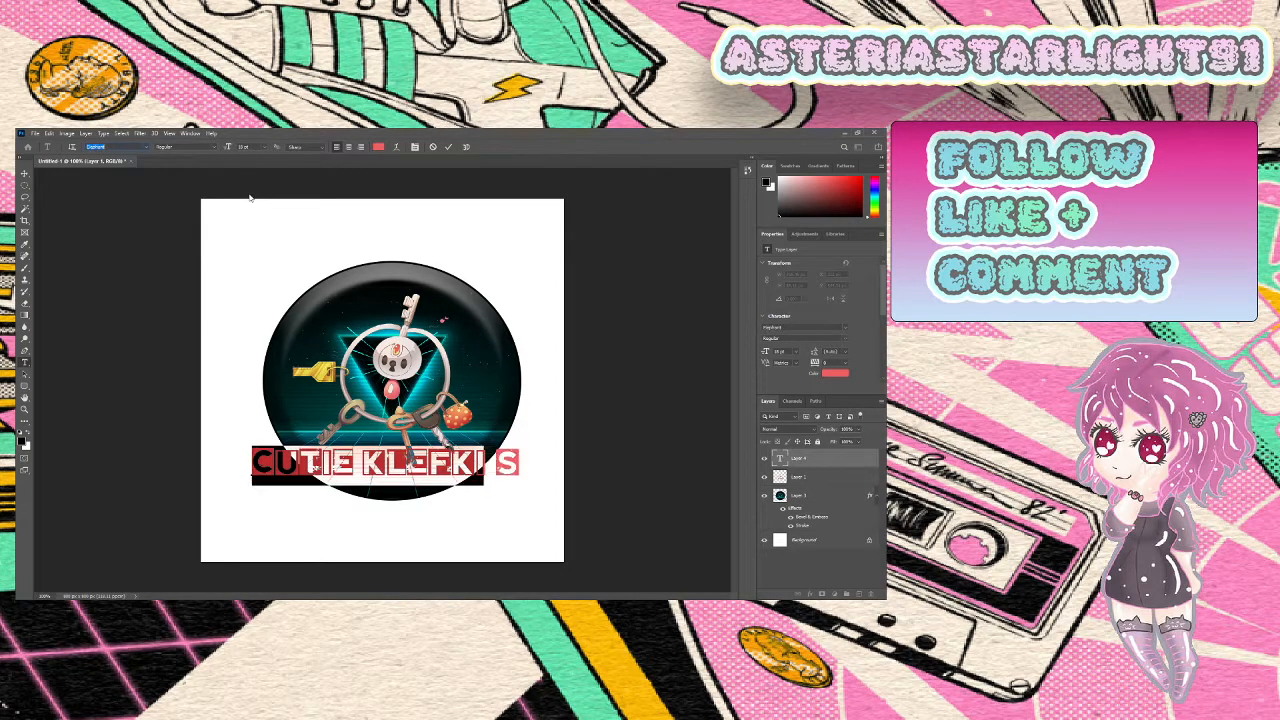
pyautogui.press('Down')
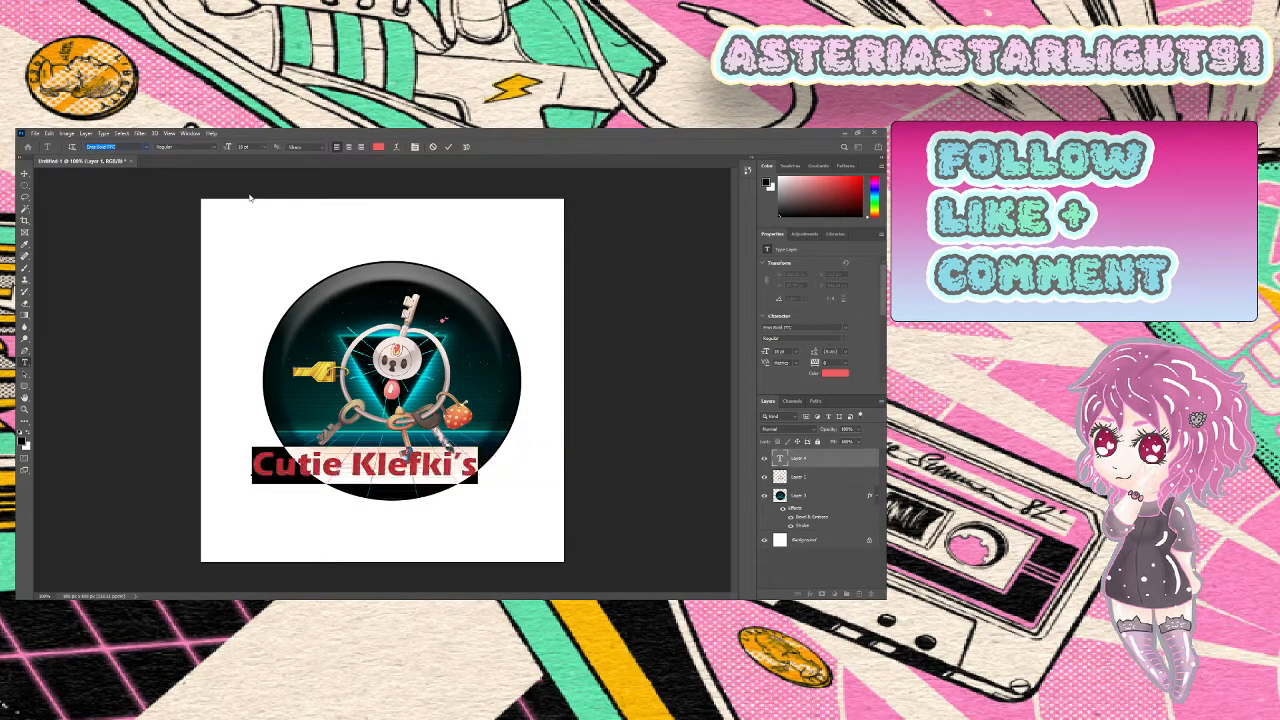
pyautogui.press('Down')
pyautogui.press('Down')
pyautogui.press('Down')
pyautogui.press('Down')
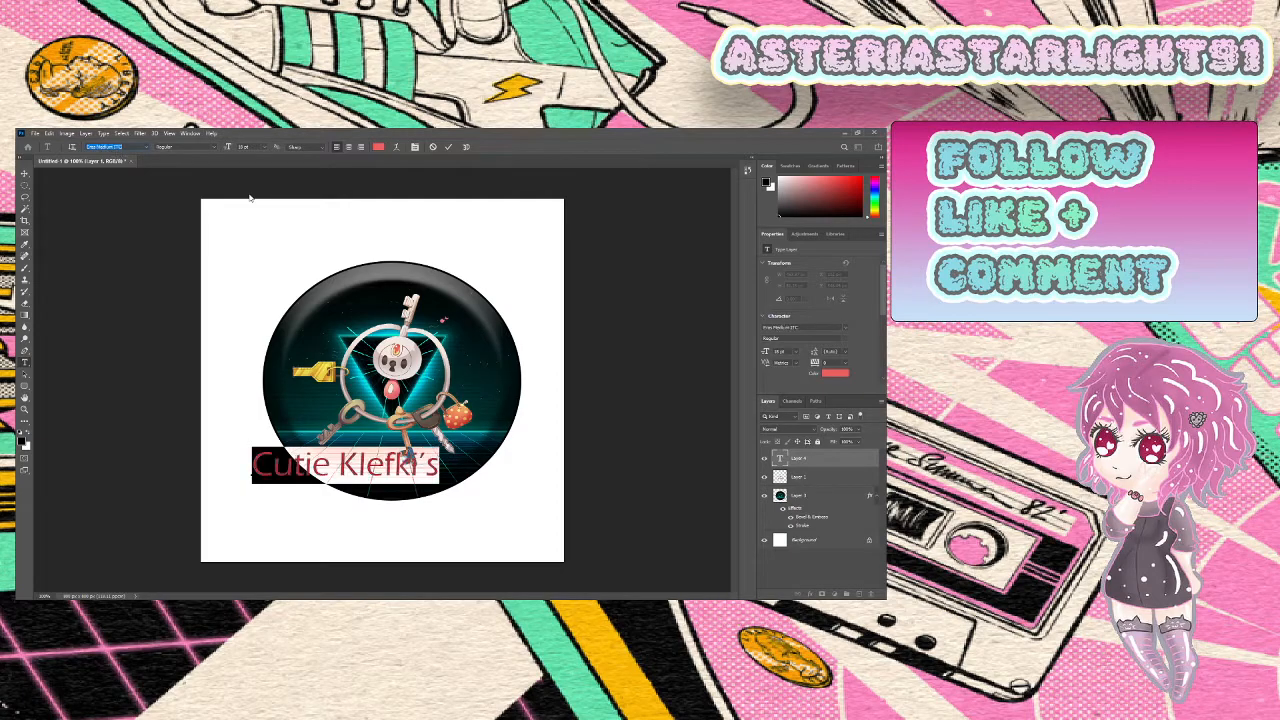
pyautogui.press('Down')
pyautogui.press('Down')
pyautogui.press('Down')
pyautogui.press('Down')
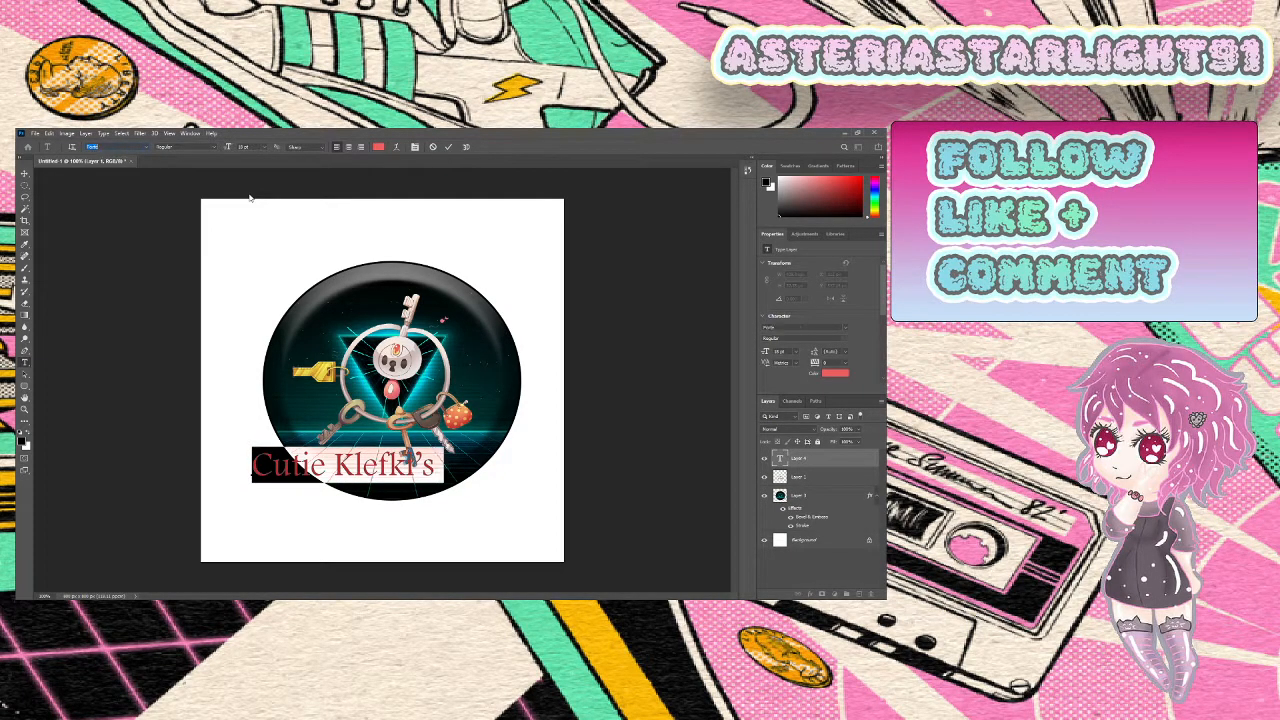
pyautogui.press('Down')
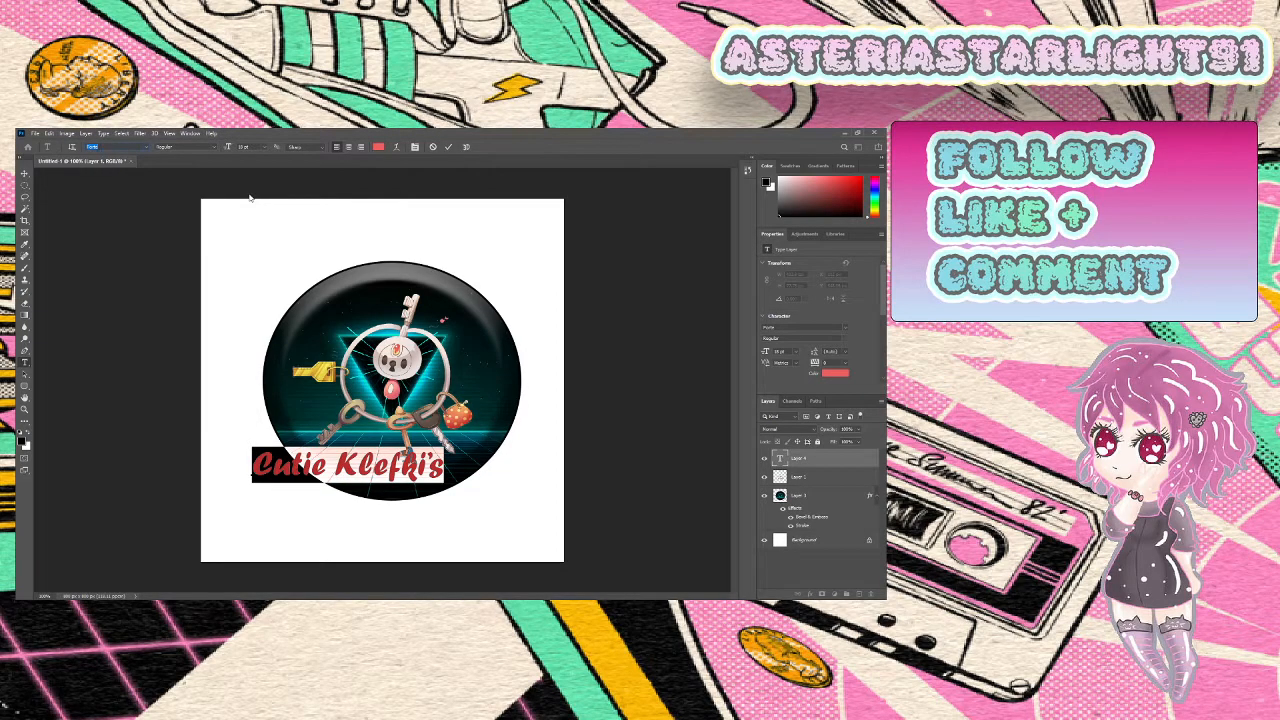
pyautogui.press('Down')
pyautogui.press('Down')
pyautogui.press('Down')
pyautogui.press('Down')
pyautogui.press('Down')
pyautogui.press('Down')
pyautogui.press('Down')
pyautogui.press('Down')
pyautogui.press('Down')
pyautogui.press('Down')
pyautogui.press('Down')
pyautogui.press('Down')
pyautogui.press('Down')
pyautogui.press('Down')
pyautogui.press('Down')
pyautogui.press('Down')
pyautogui.press('Down')
pyautogui.press('Down')
pyautogui.press('Down')
pyautogui.press('Down')
pyautogui.press('Down')
pyautogui.press('Down')
pyautogui.press('Down')
pyautogui.press('Down')
pyautogui.press('Down')
pyautogui.press('Down')
pyautogui.press('Down')
pyautogui.press('Down')
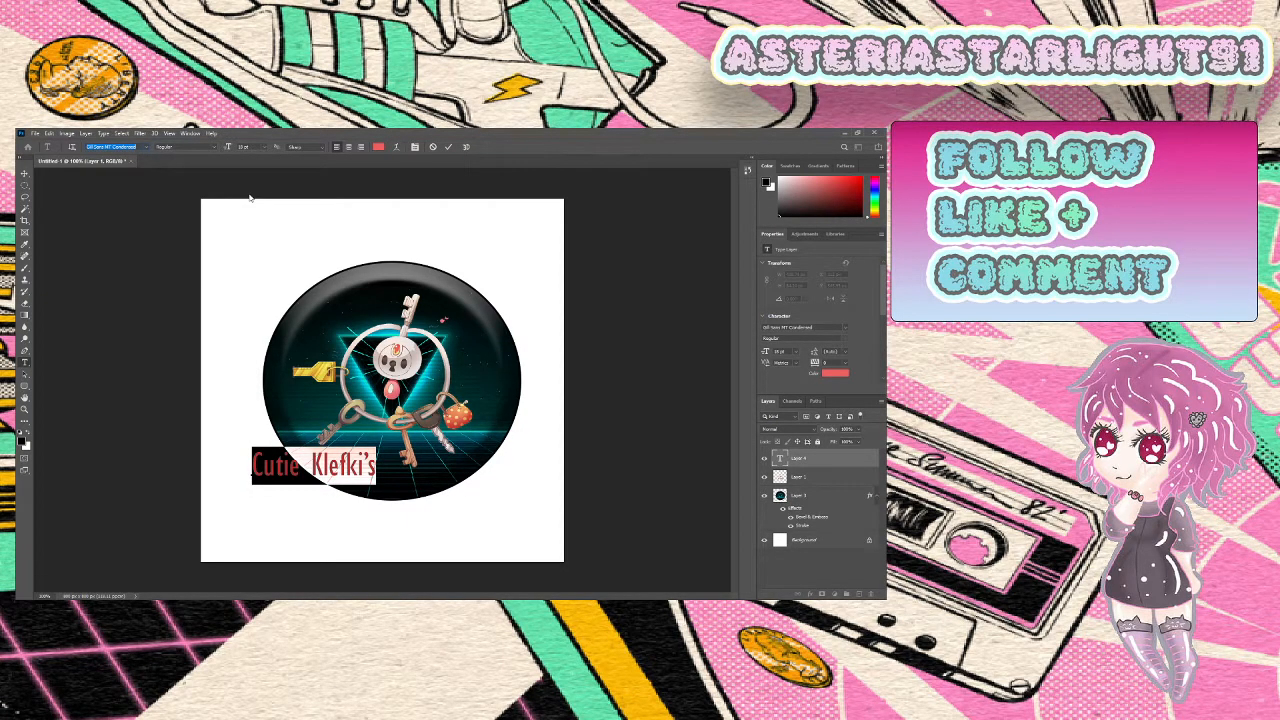
pyautogui.press('Down')
pyautogui.press('Down')
pyautogui.press('Down')
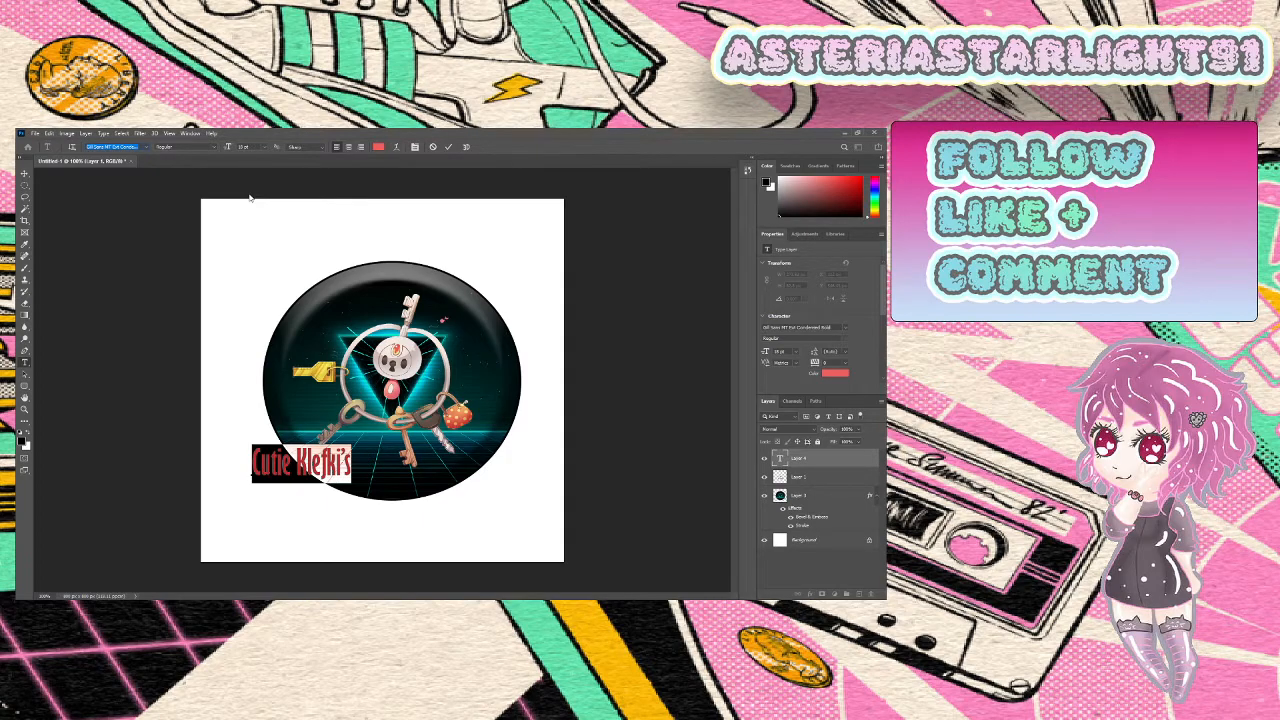
pyautogui.press('Down')
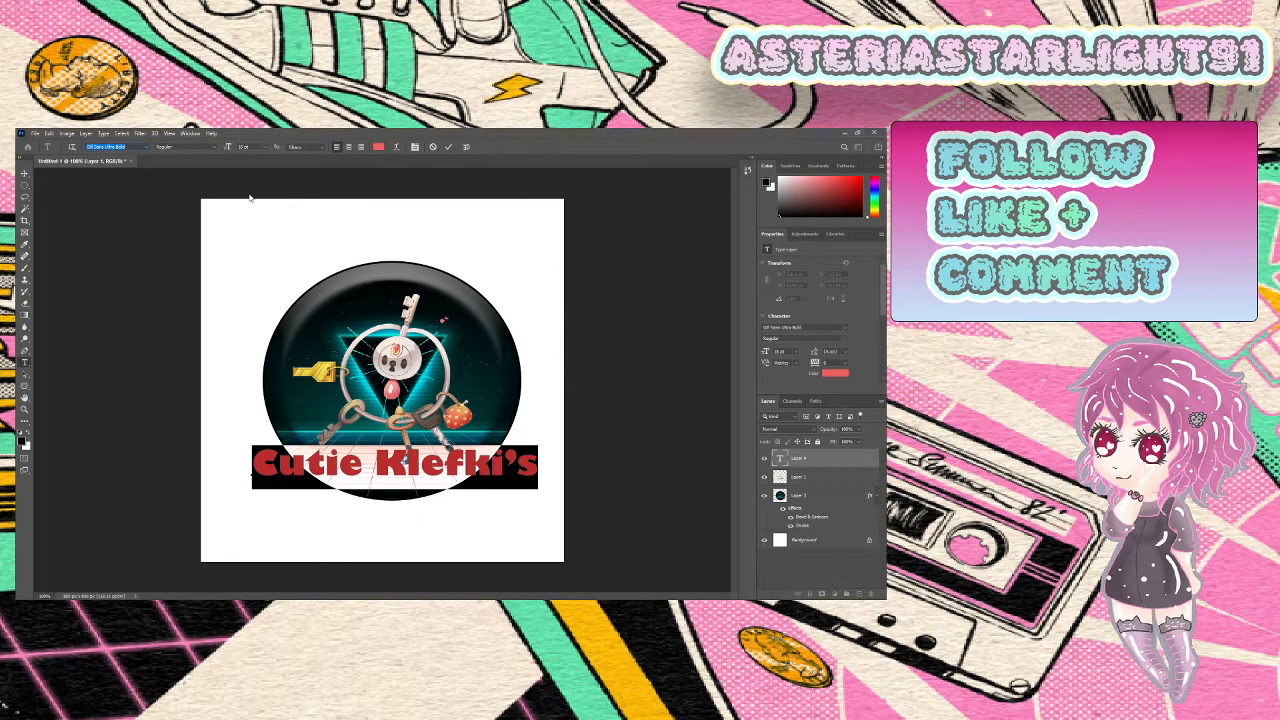
pyautogui.press('Down')
pyautogui.press('Down')
pyautogui.press('Down')
pyautogui.press('Down')
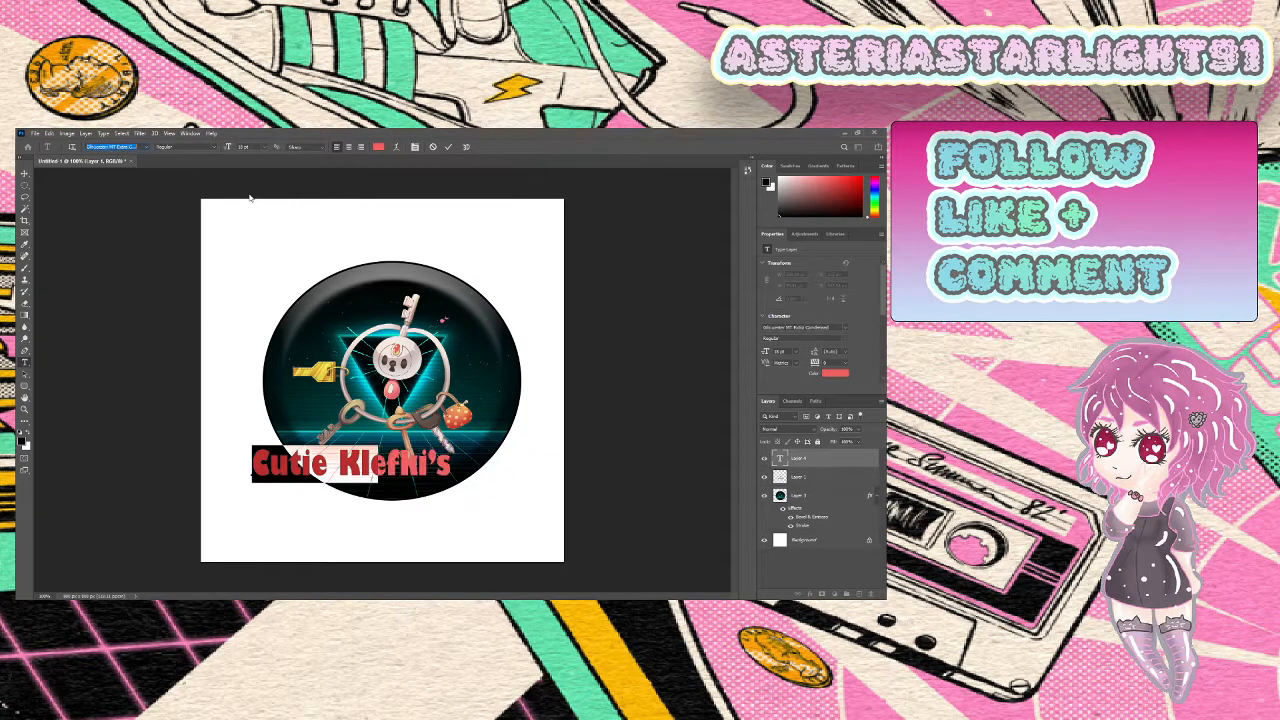
pyautogui.press('Down')
pyautogui.press('Down')
pyautogui.press('Down')
pyautogui.press('Down')
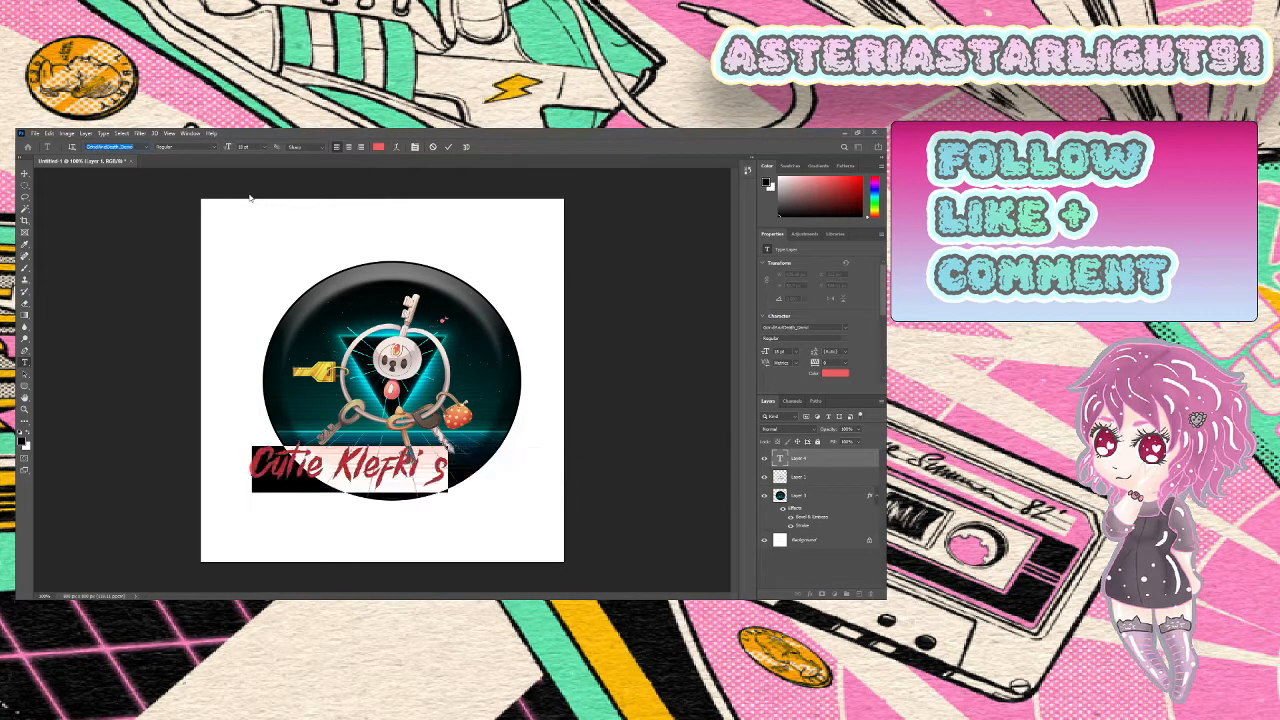
pyautogui.press('Down')
pyautogui.press('Down')
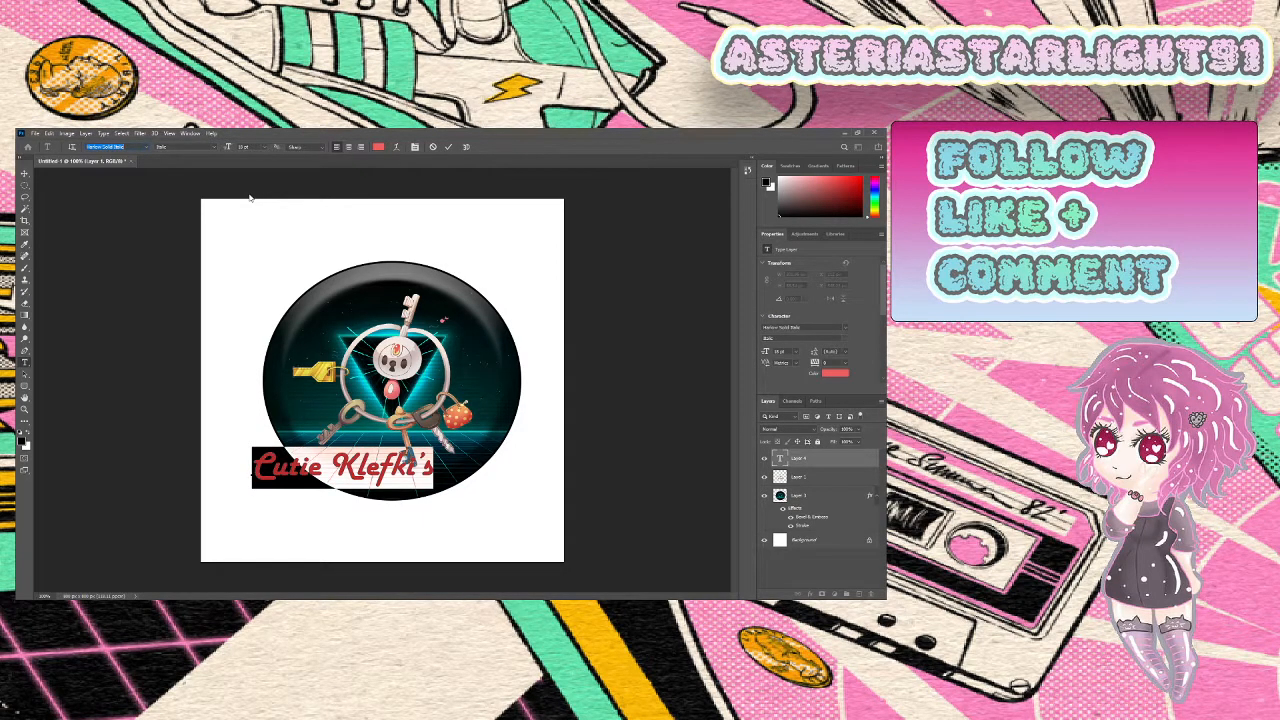
pyautogui.press('Down')
pyautogui.press('Up')
pyautogui.moveTo(428, 529); pyautogui.dragTo(476, 537)
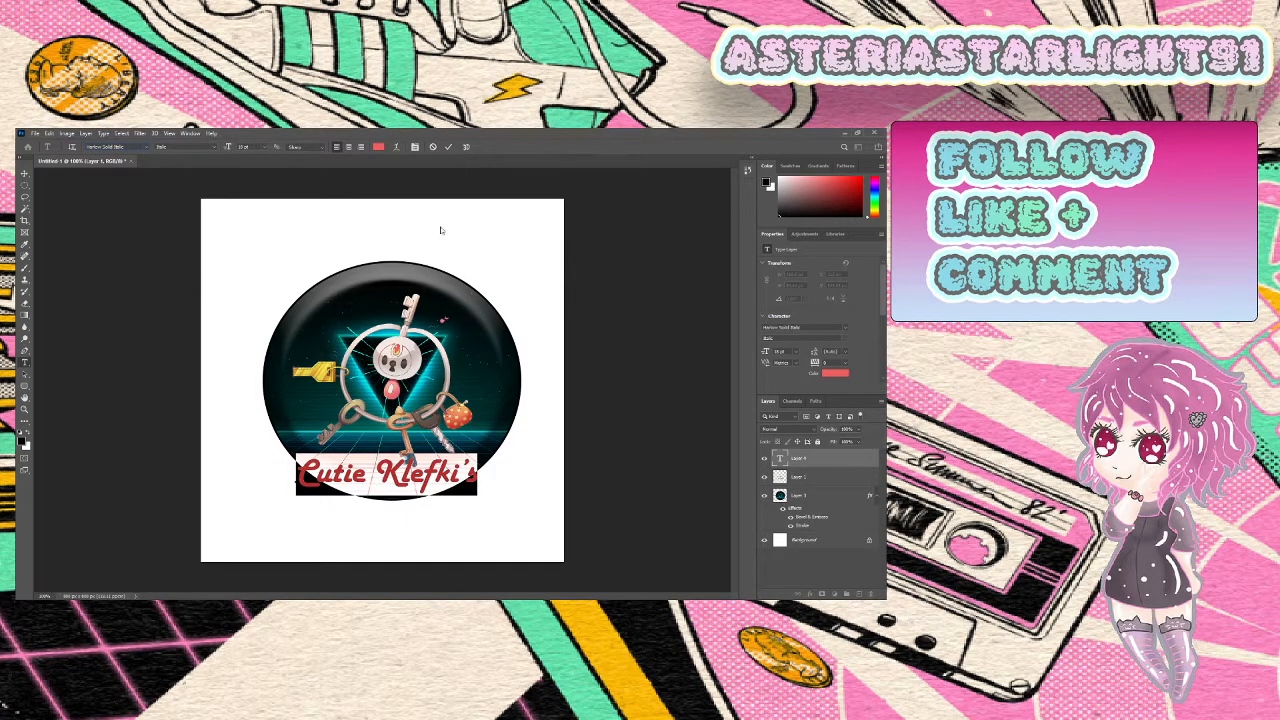
# Warp the text so its lower edge arcs downward along the badge, and convert it to 3D
pyautogui.click(397, 147)
pyautogui.click(434, 290)
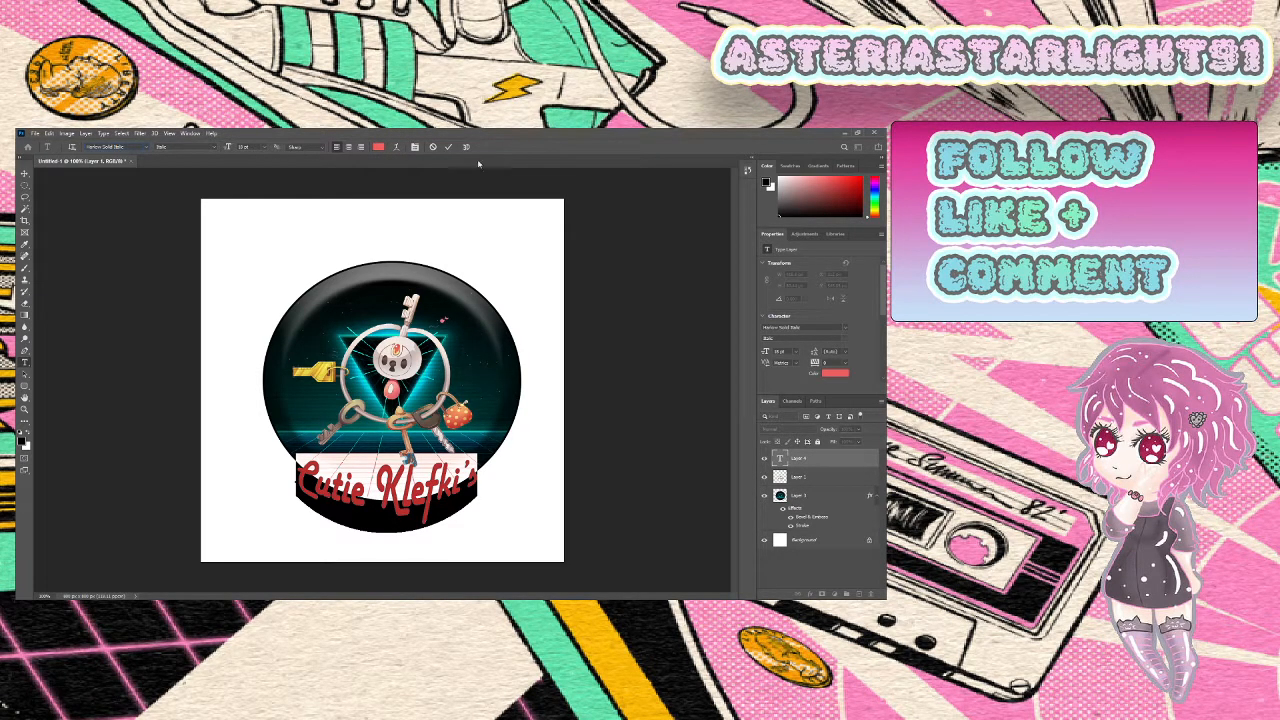
pyautogui.click(512, 262)
pyautogui.click(464, 149)
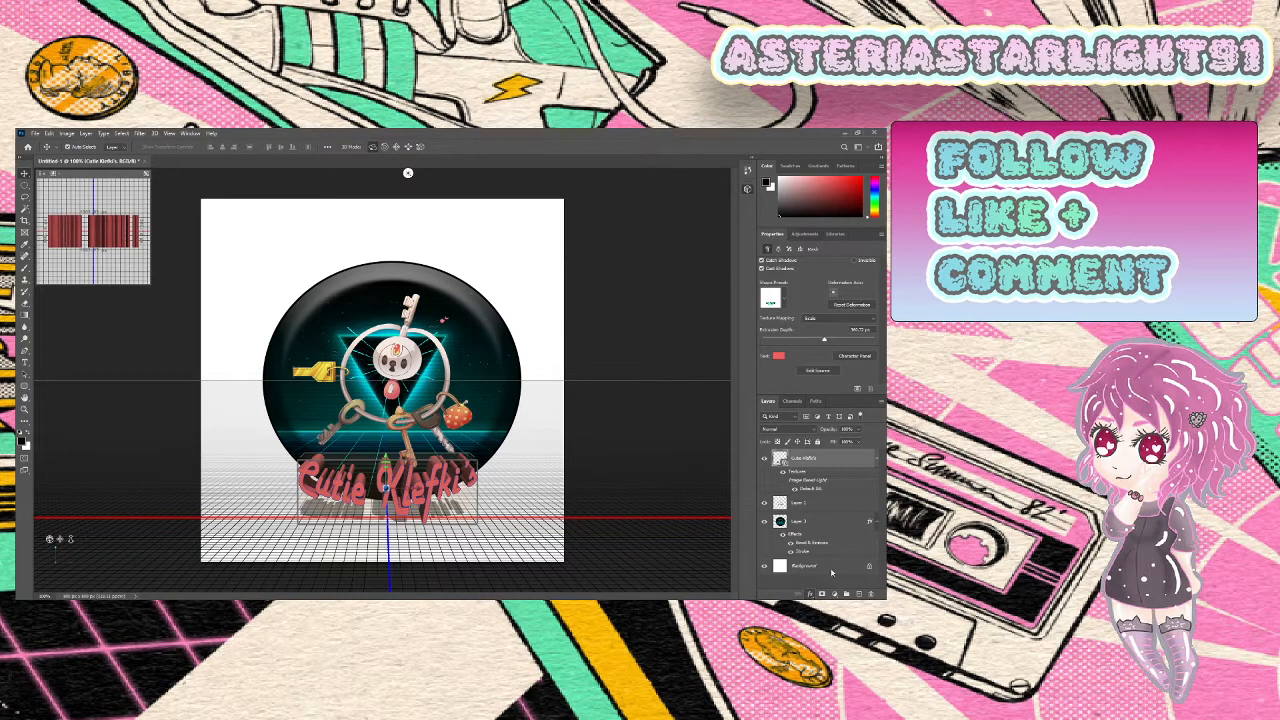
# Style the 3D "Cutie Klefki's" lettering with a pink-and-blue gradient overlay, black stroke, inner shadow and drop shadow
pyautogui.click(831, 570)
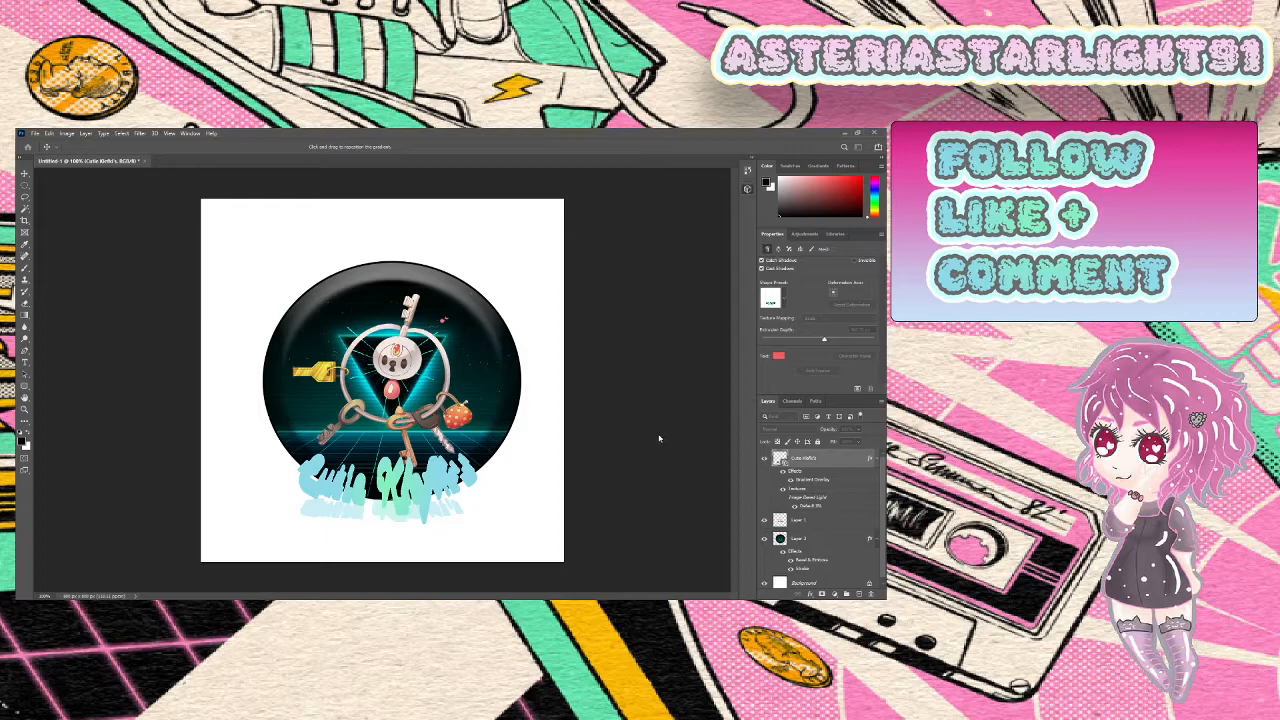
pyautogui.press('i')
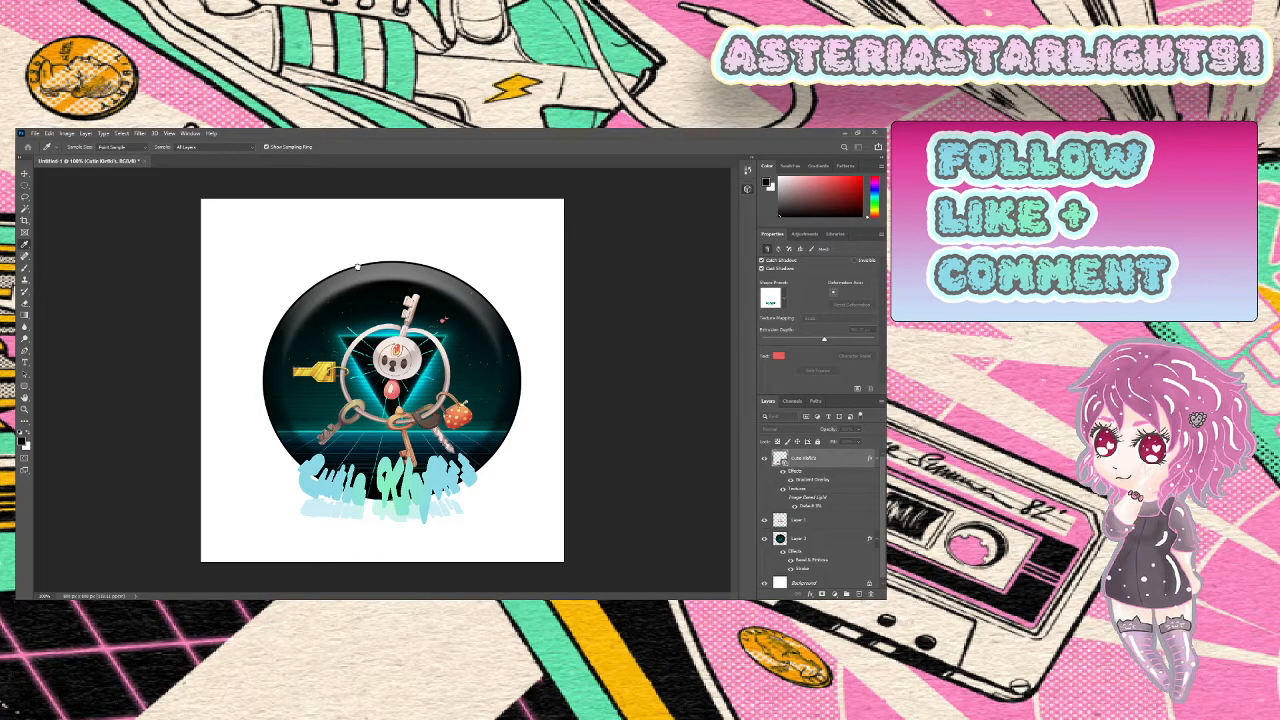
pyautogui.click(381, 280)
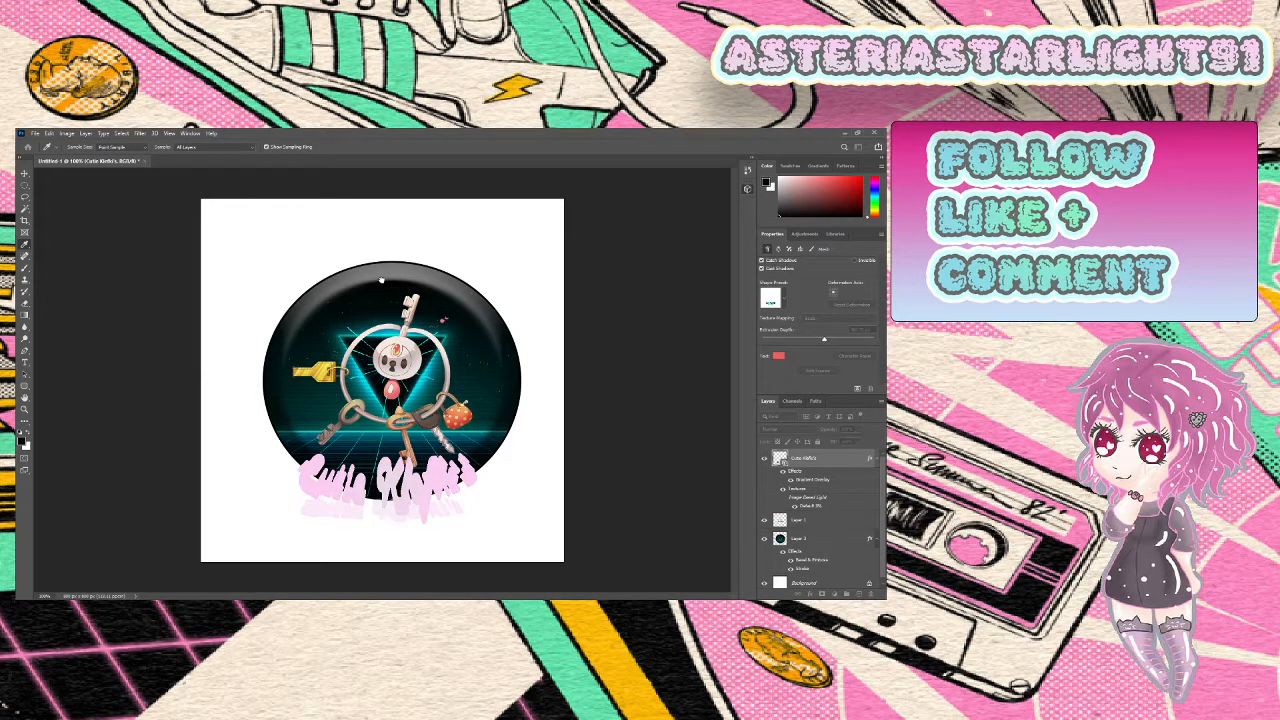
pyautogui.click(471, 254)
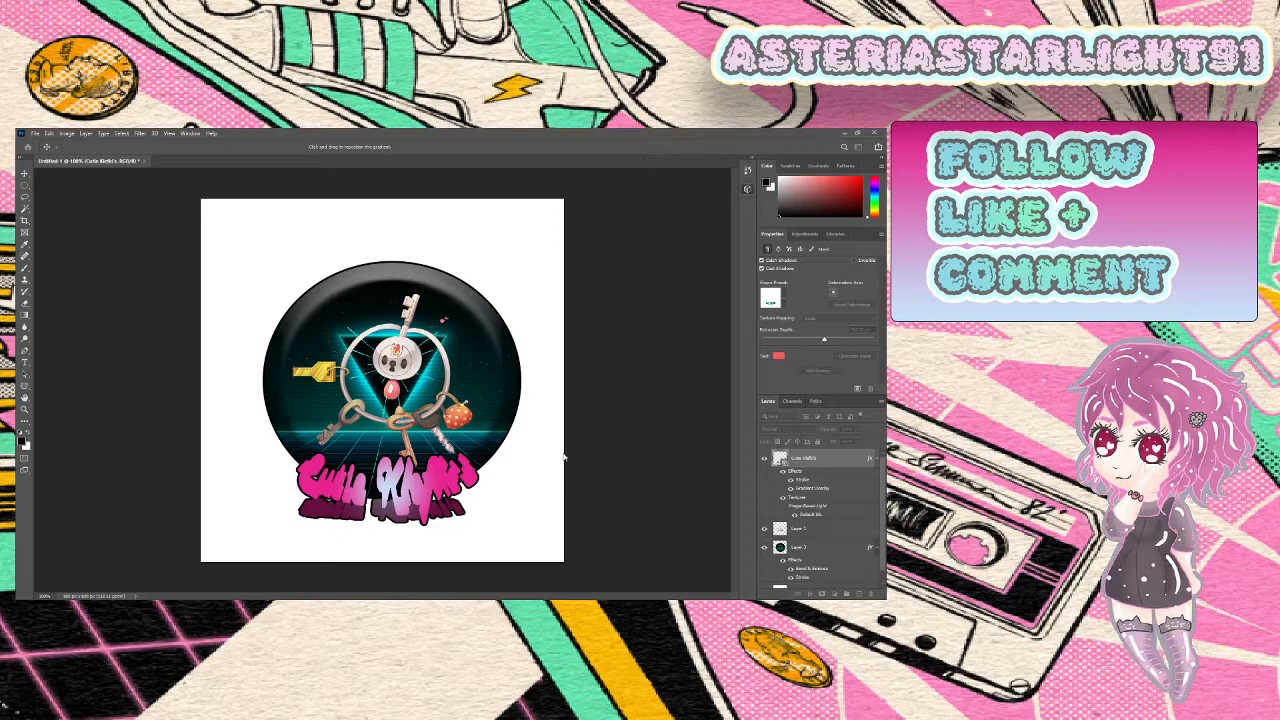
pyautogui.click(467, 575)
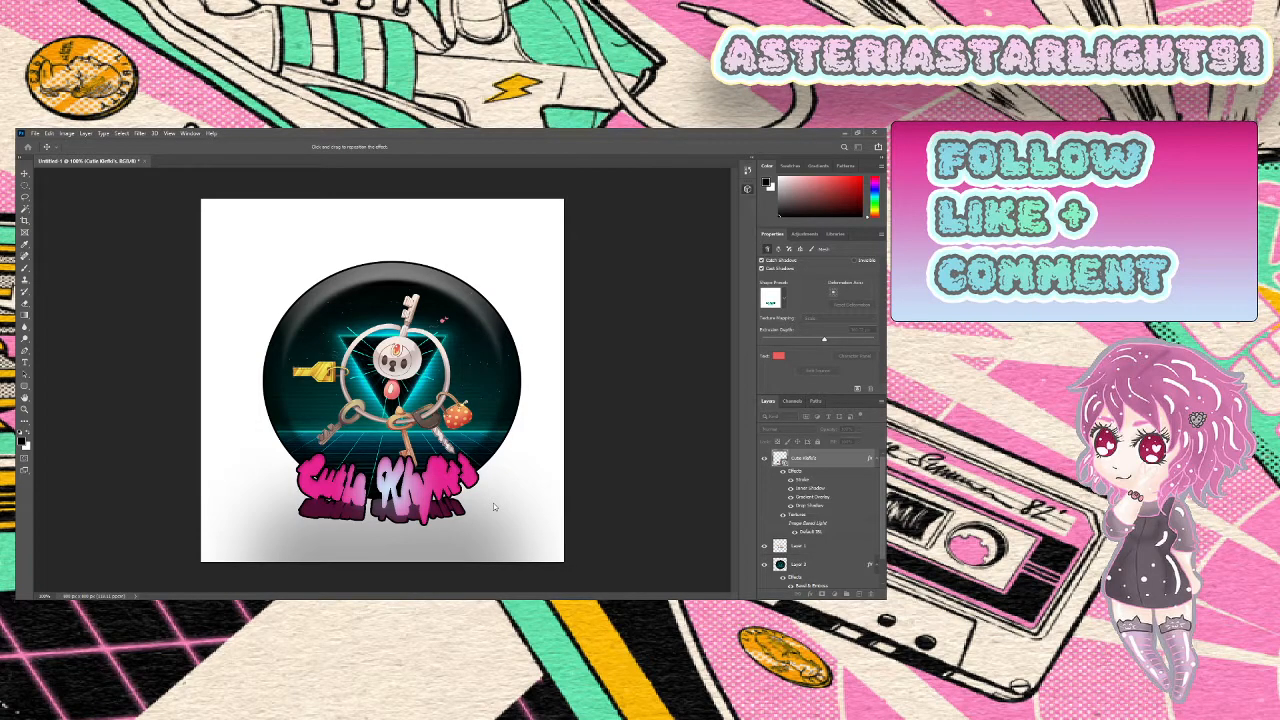
# Try an inner glow and a wide pale-blue outer stroke on the 3D lettering
pyautogui.click(493, 504)
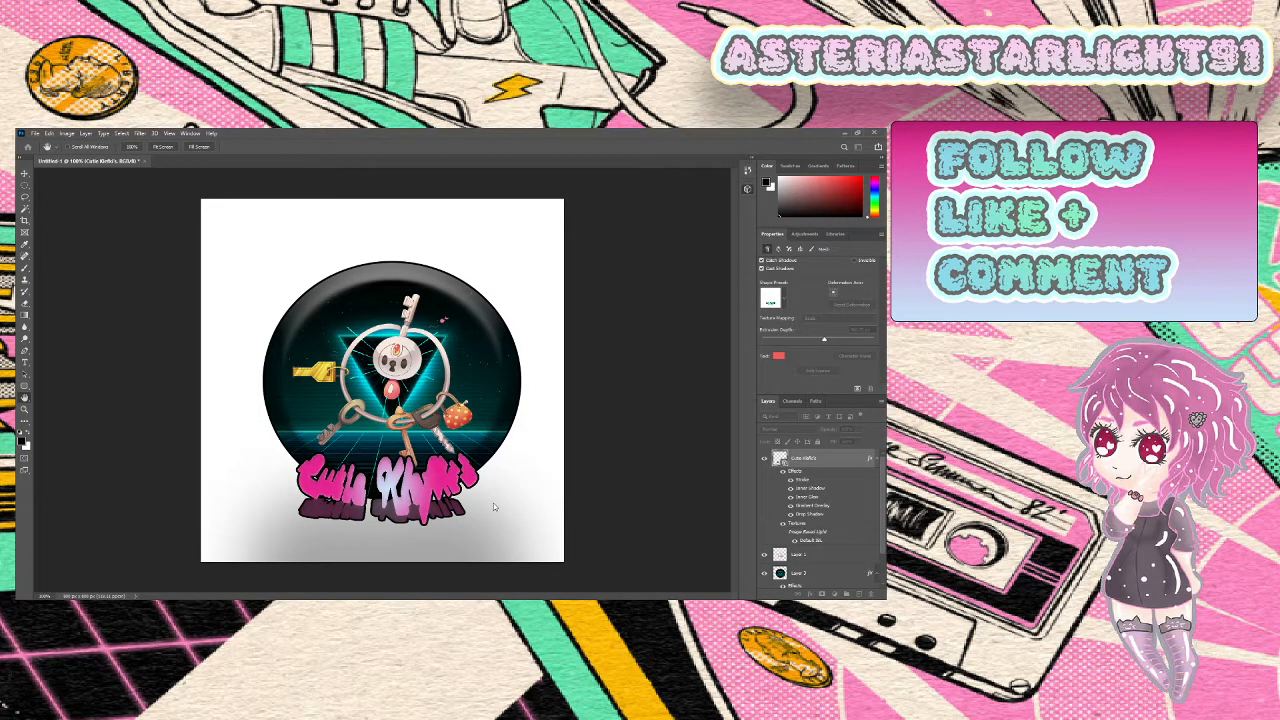
pyautogui.click(467, 503)
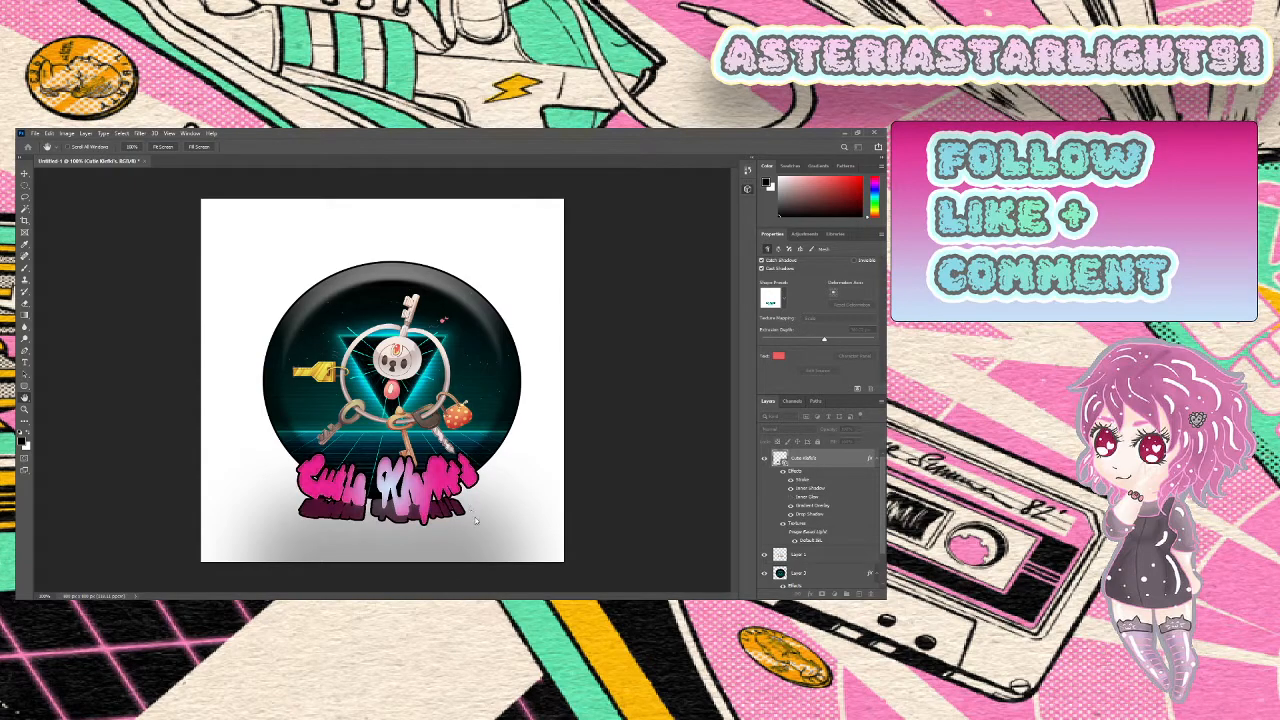
pyautogui.click(468, 437)
pyautogui.click(468, 437)
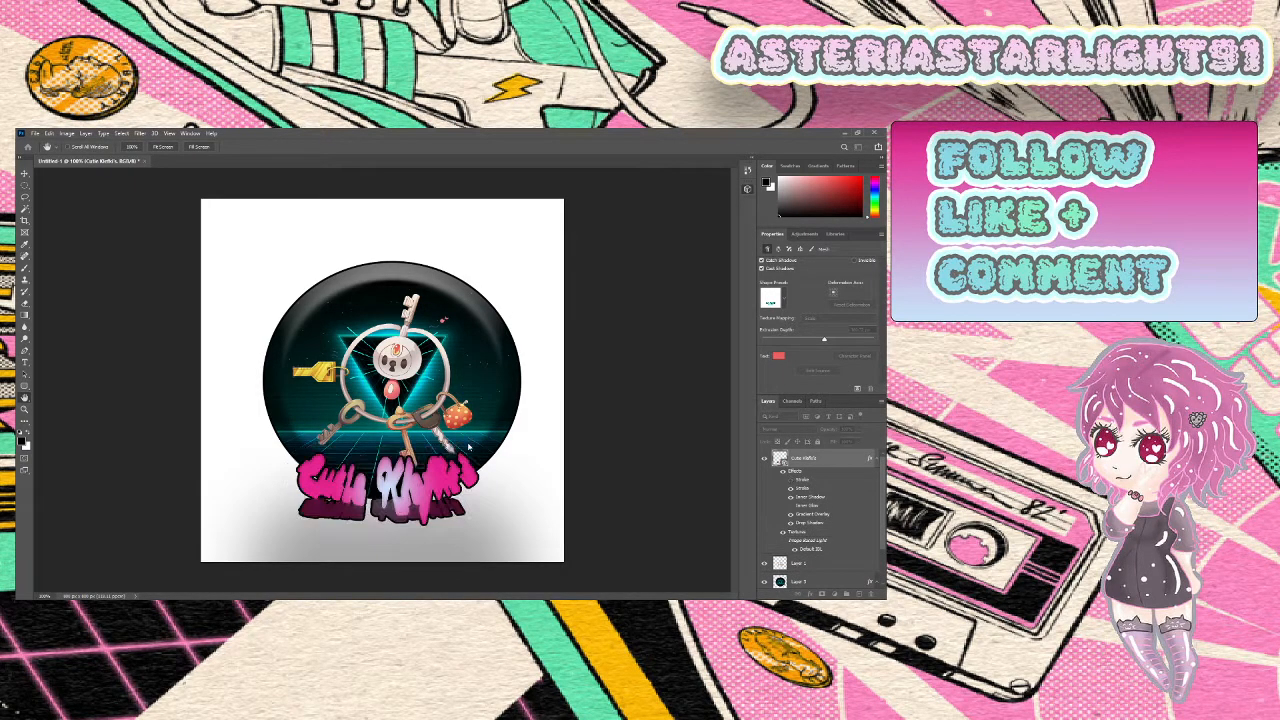
pyautogui.click(467, 443)
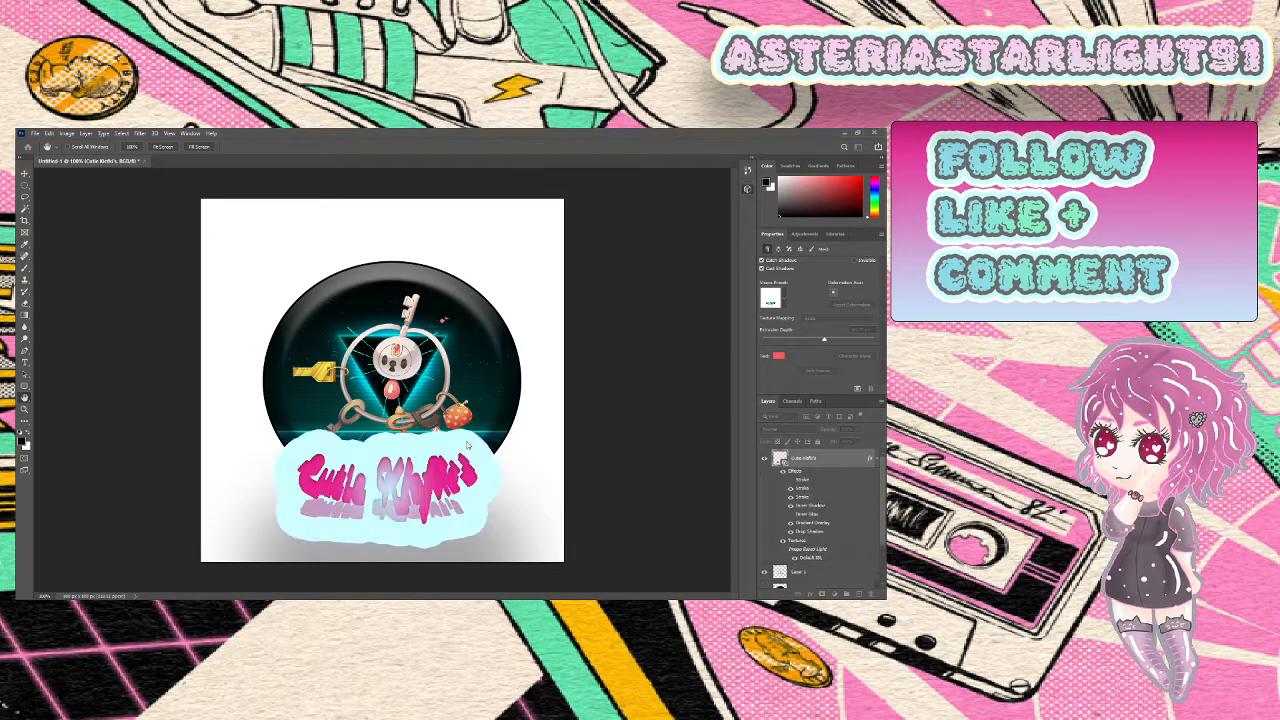
pyautogui.click(467, 445)
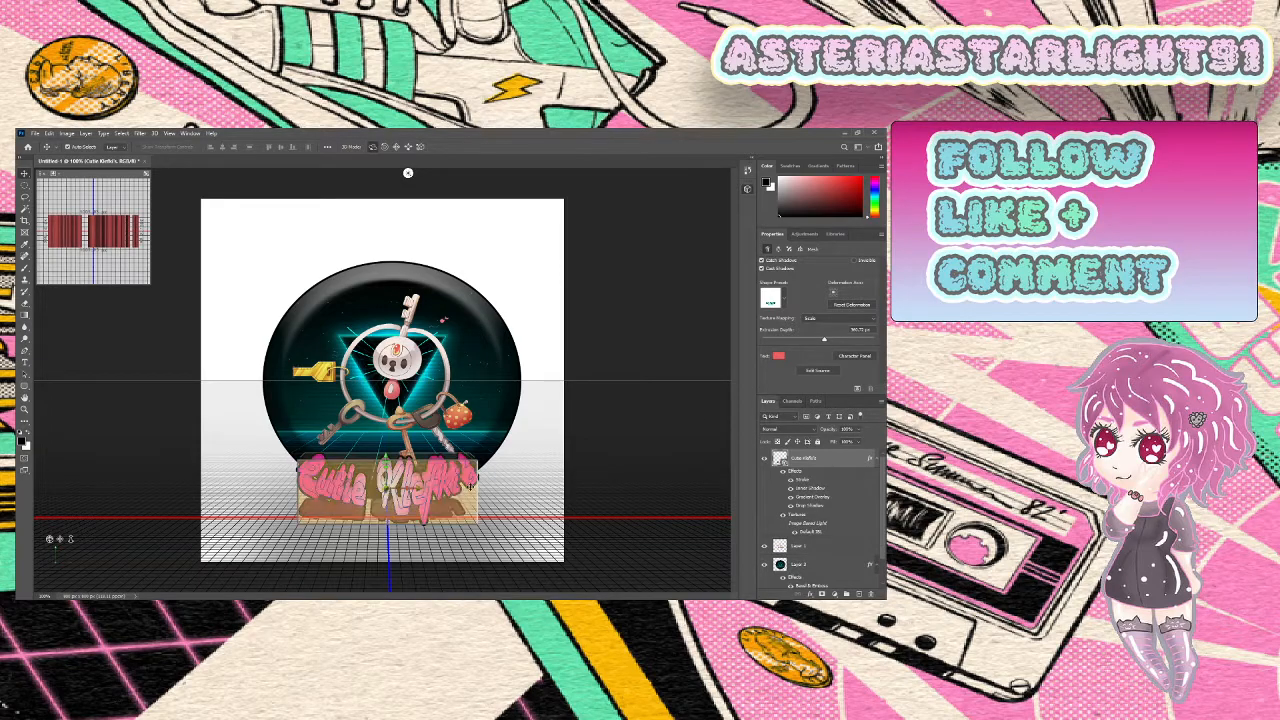
pyautogui.click(515, 488)
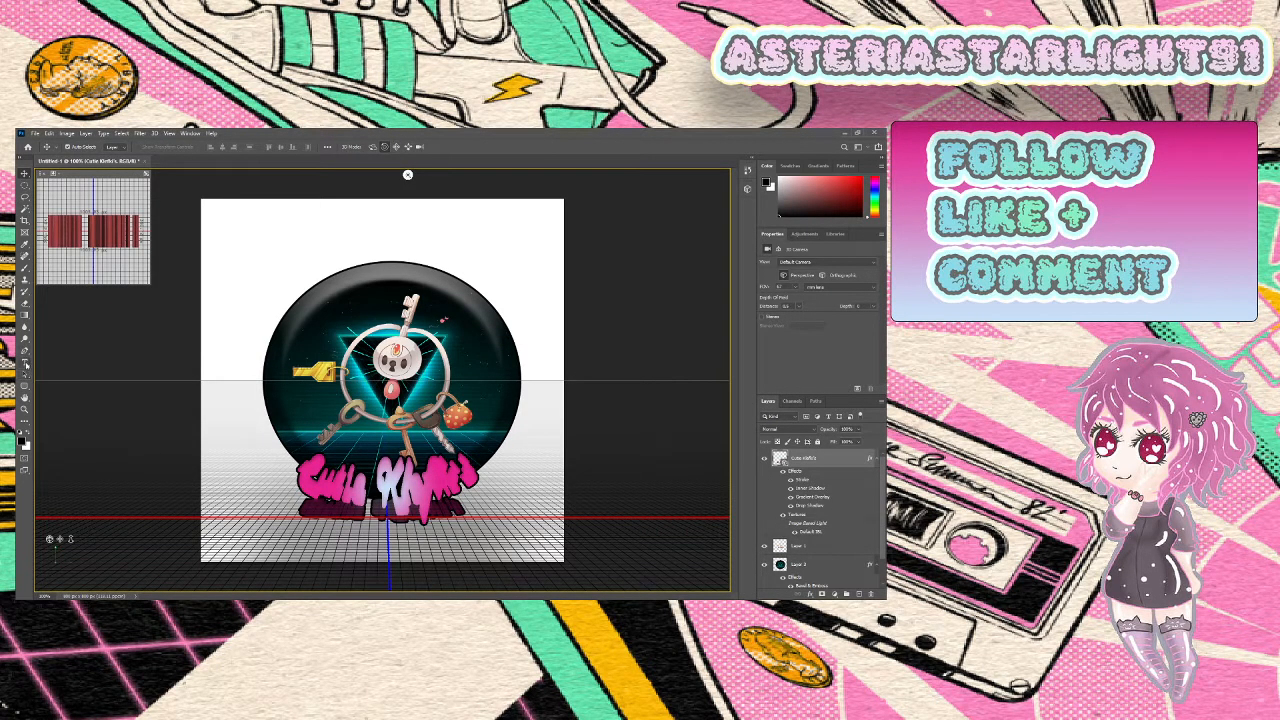
# Add the text "The" at the badge's upper edge and warp it into an upward arc
pyautogui.click(25, 364)
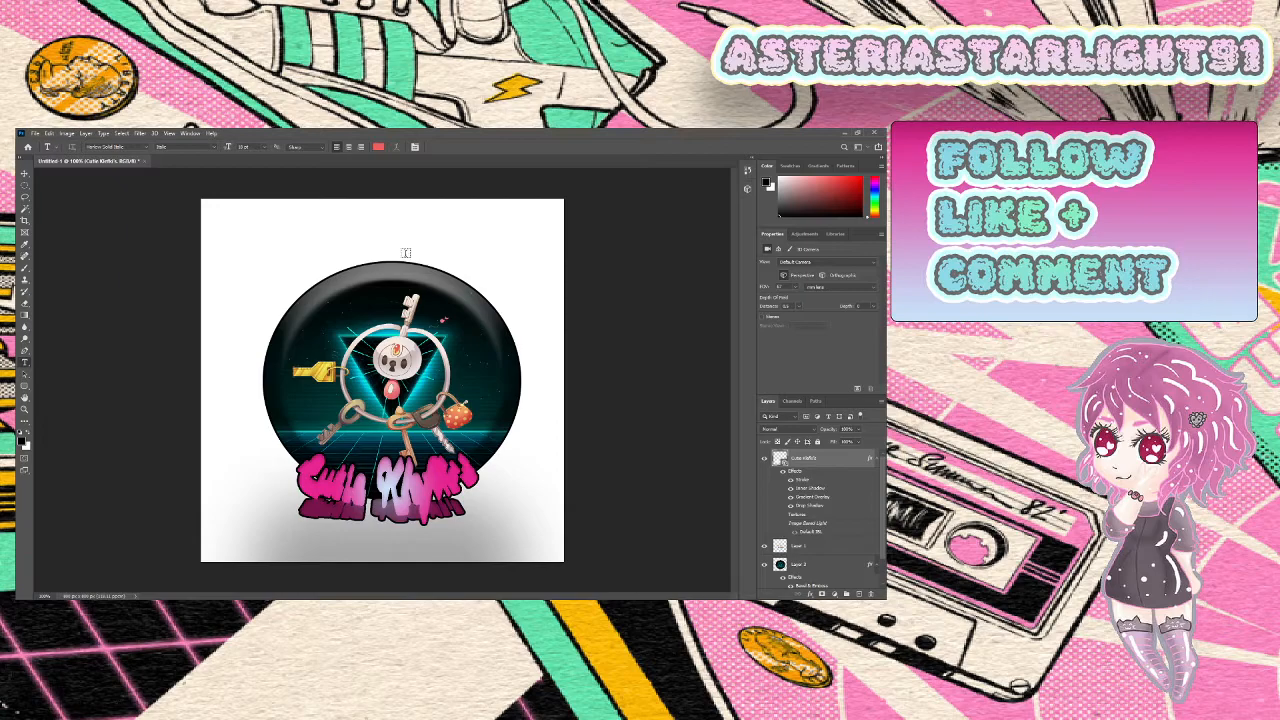
pyautogui.click(342, 257)
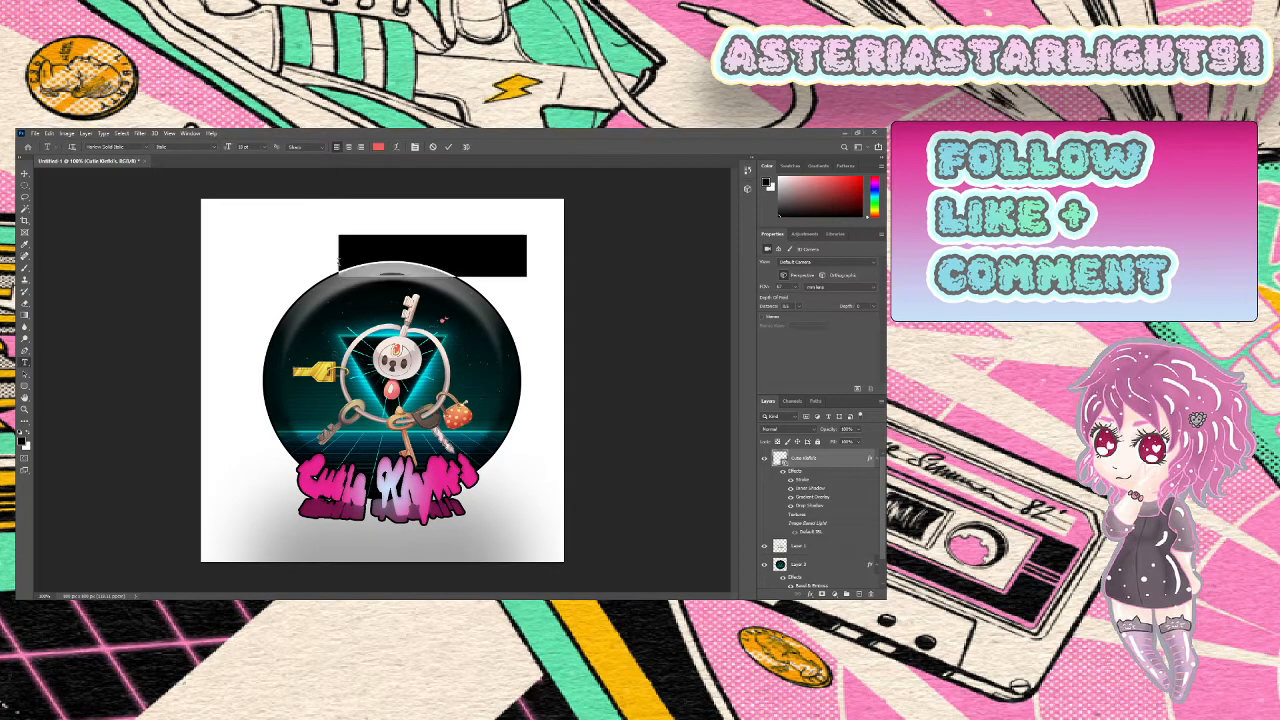
pyautogui.write('T')
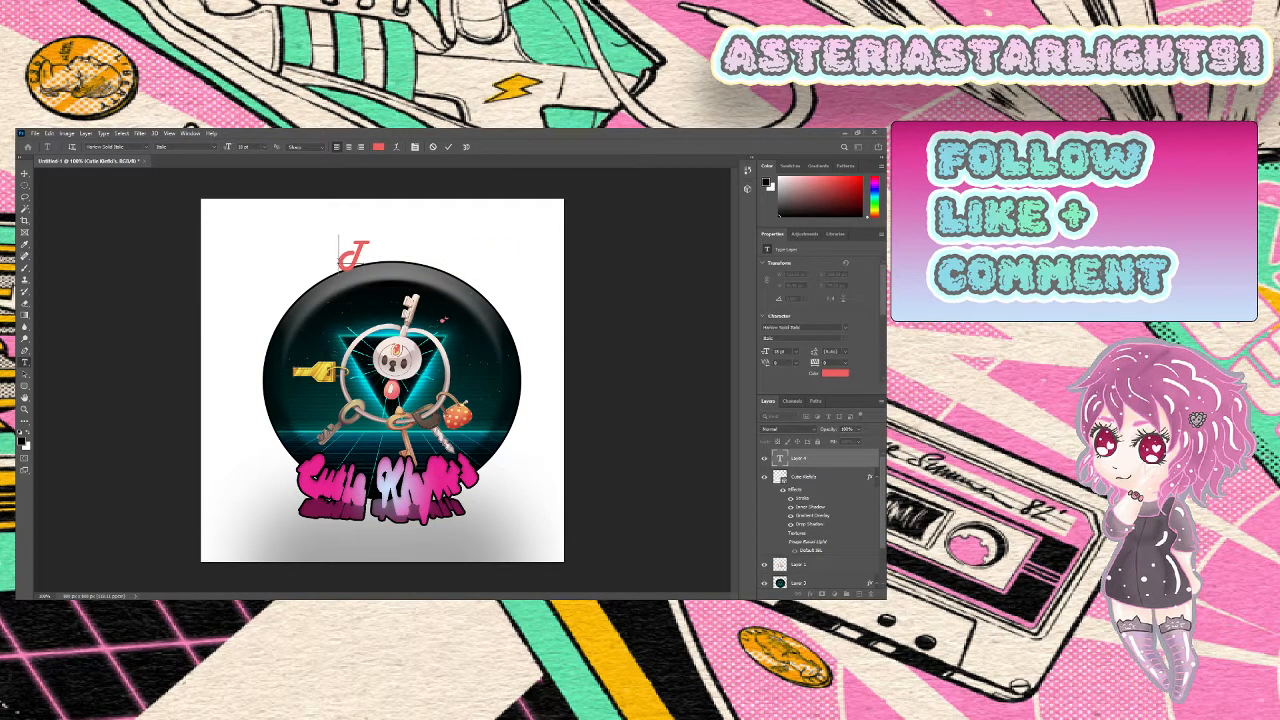
pyautogui.write('he')
pyautogui.moveTo(385, 311); pyautogui.dragTo(383, 305)
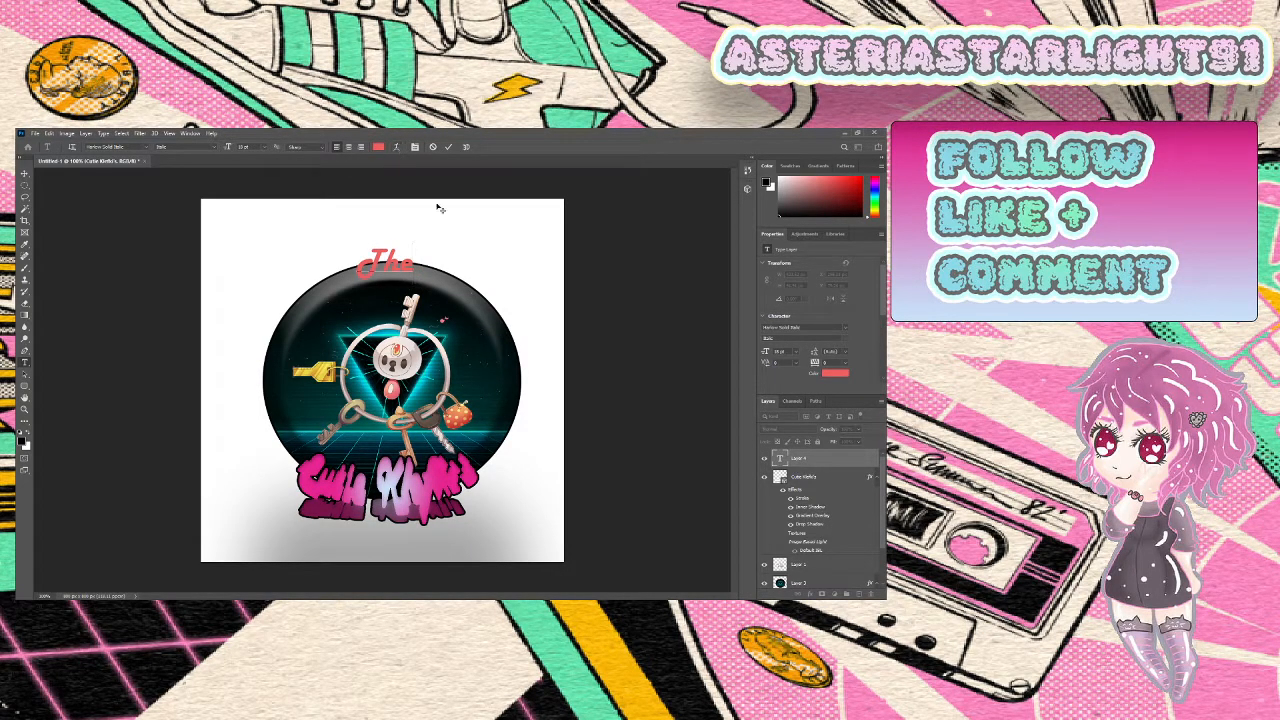
pyautogui.click(455, 276)
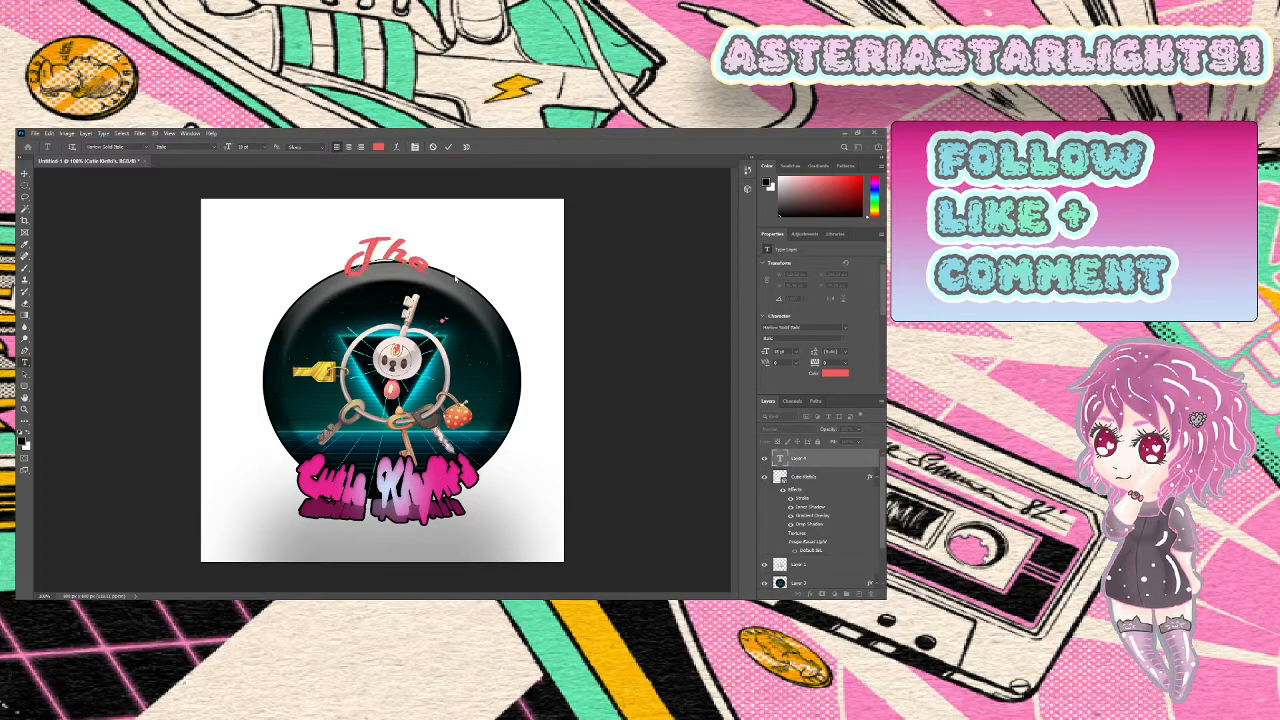
pyautogui.click(506, 261)
pyautogui.click(25, 190)
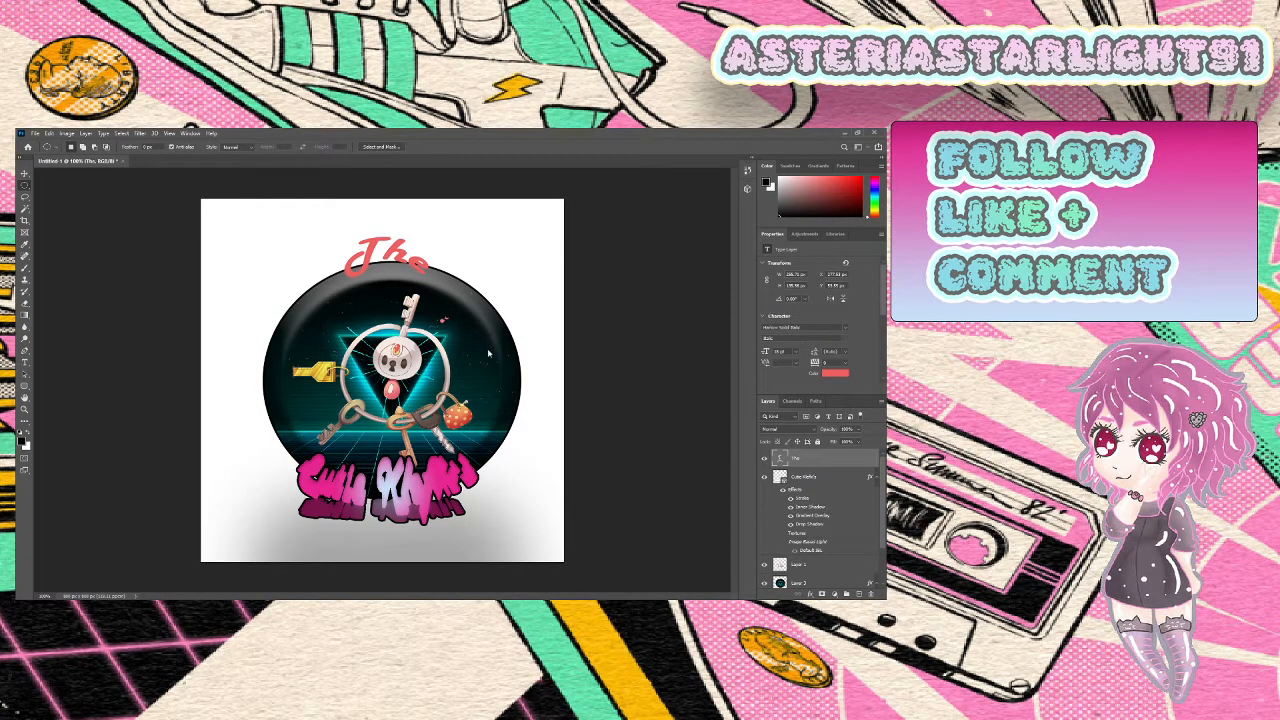
# Rotate, widen and skew the arched "The" so it sits along the badge's upper edge
pyautogui.hotkey('ctrl', 't')
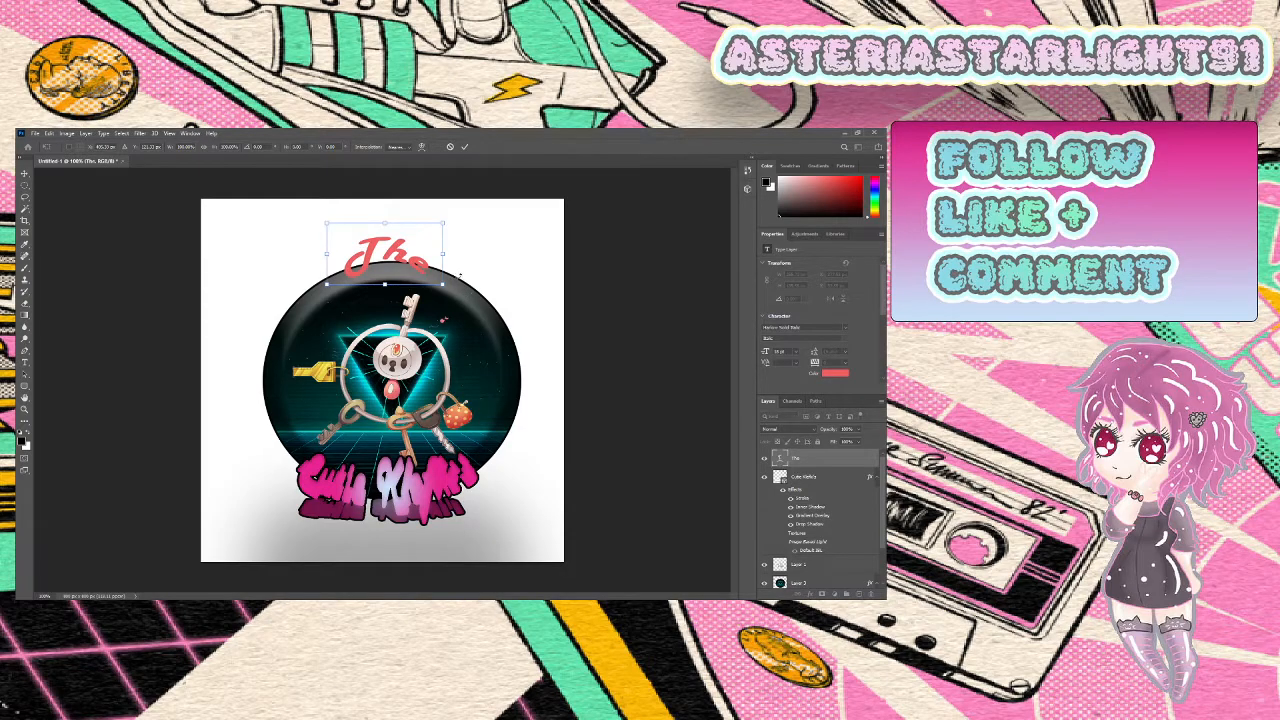
pyautogui.moveTo(459, 272); pyautogui.dragTo(452, 246)
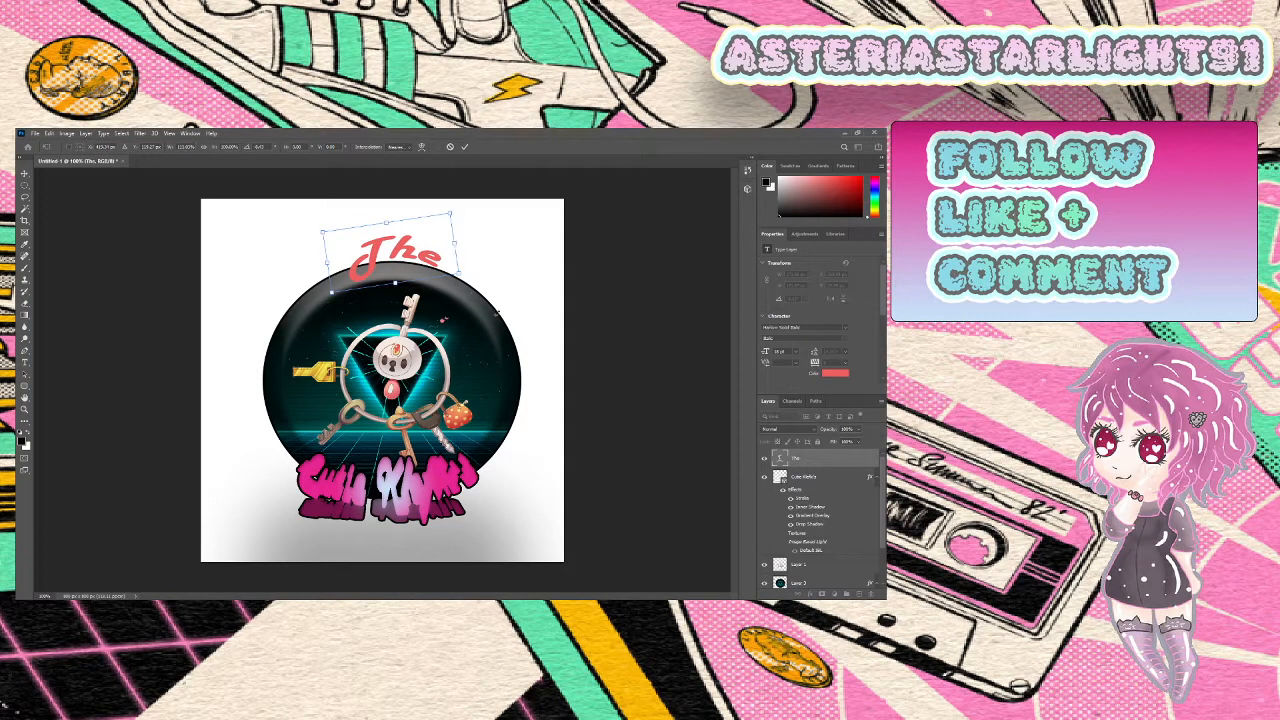
pyautogui.moveTo(496, 313); pyautogui.dragTo(495, 314)
pyautogui.moveTo(458, 249); pyautogui.dragTo(460, 245)
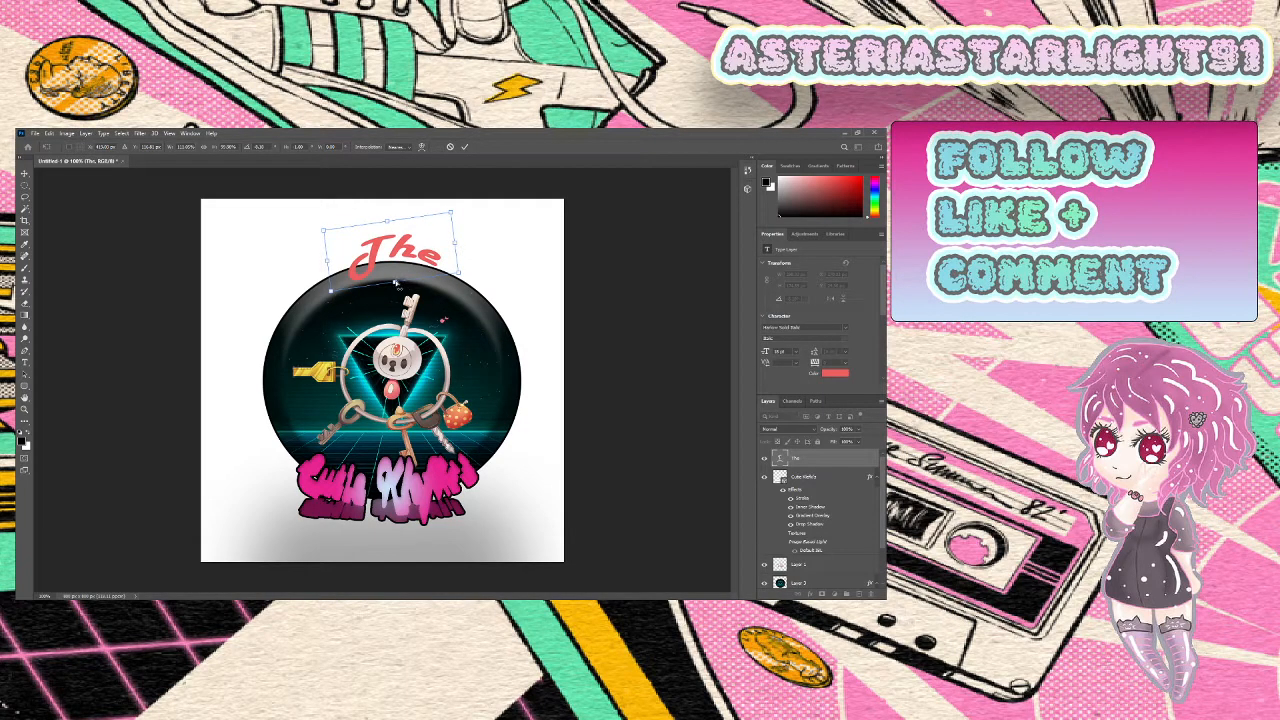
pyautogui.moveTo(398, 285); pyautogui.dragTo(377, 287)
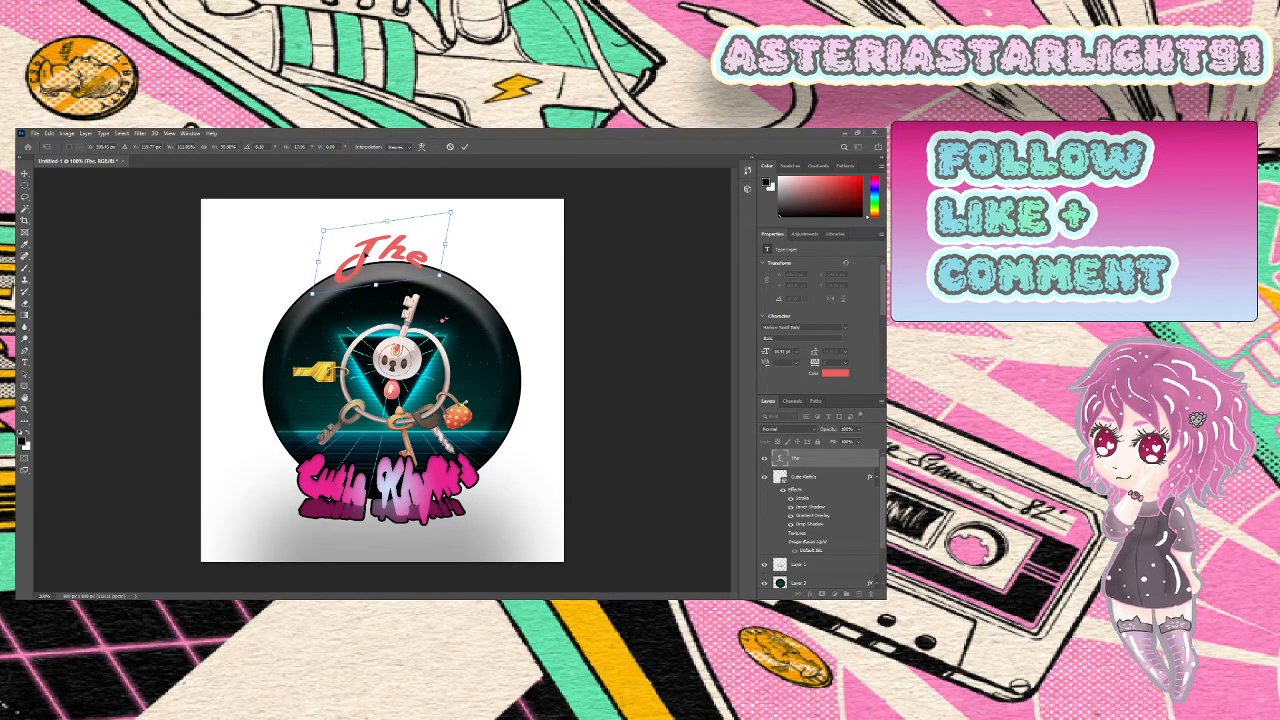
pyautogui.press('Return')
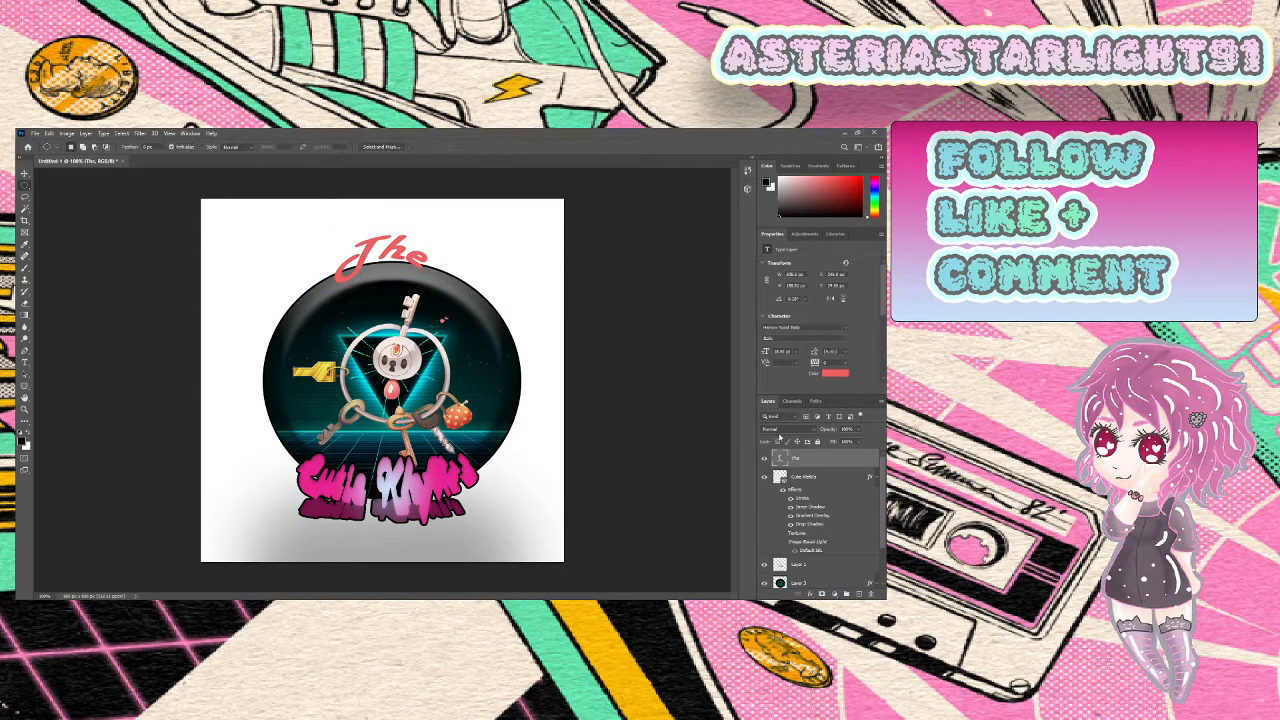
# Delete the 3D "Cutie Klefki's" text layer
pyautogui.click(783, 484)
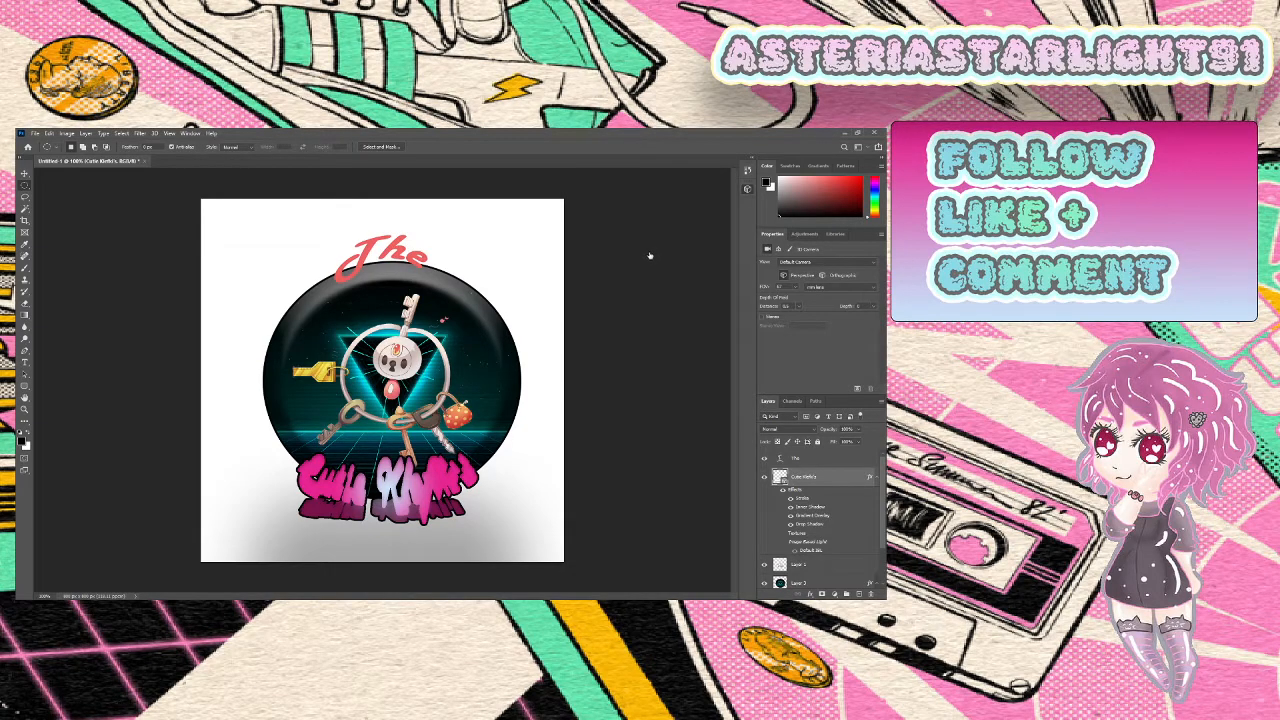
pyautogui.press('Delete')
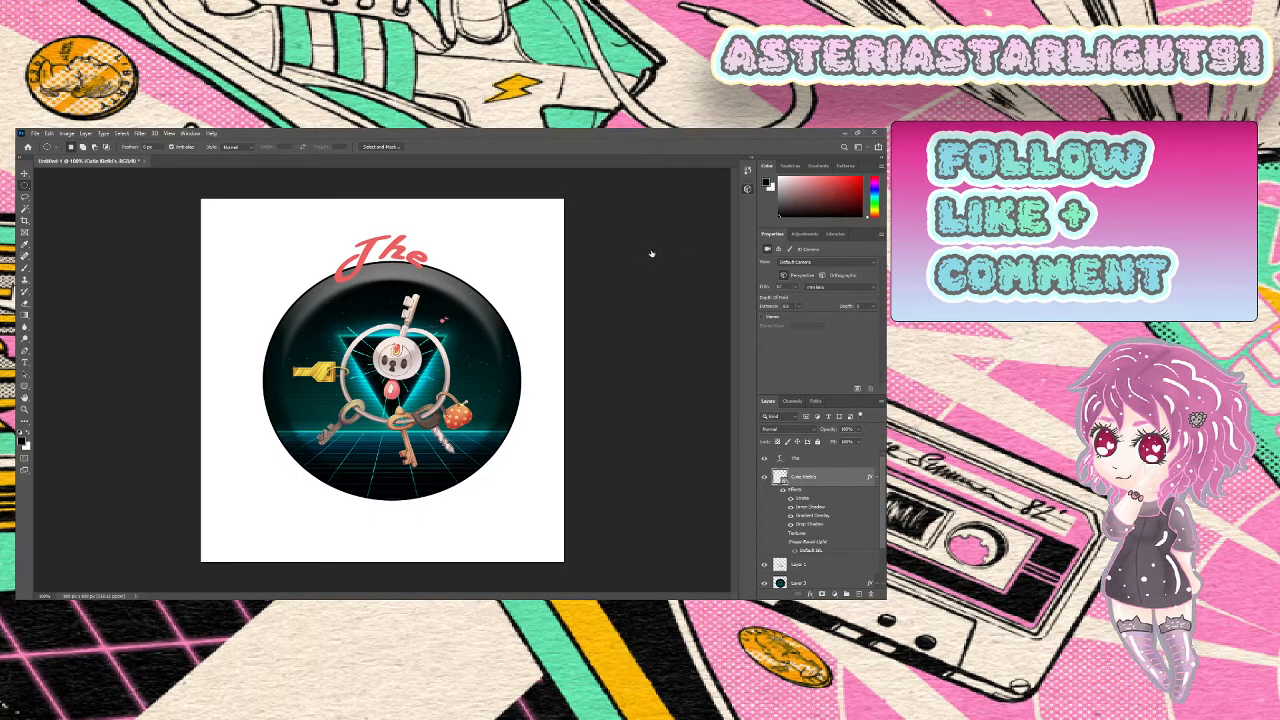
pyautogui.hotkey('ctrl', 'z')
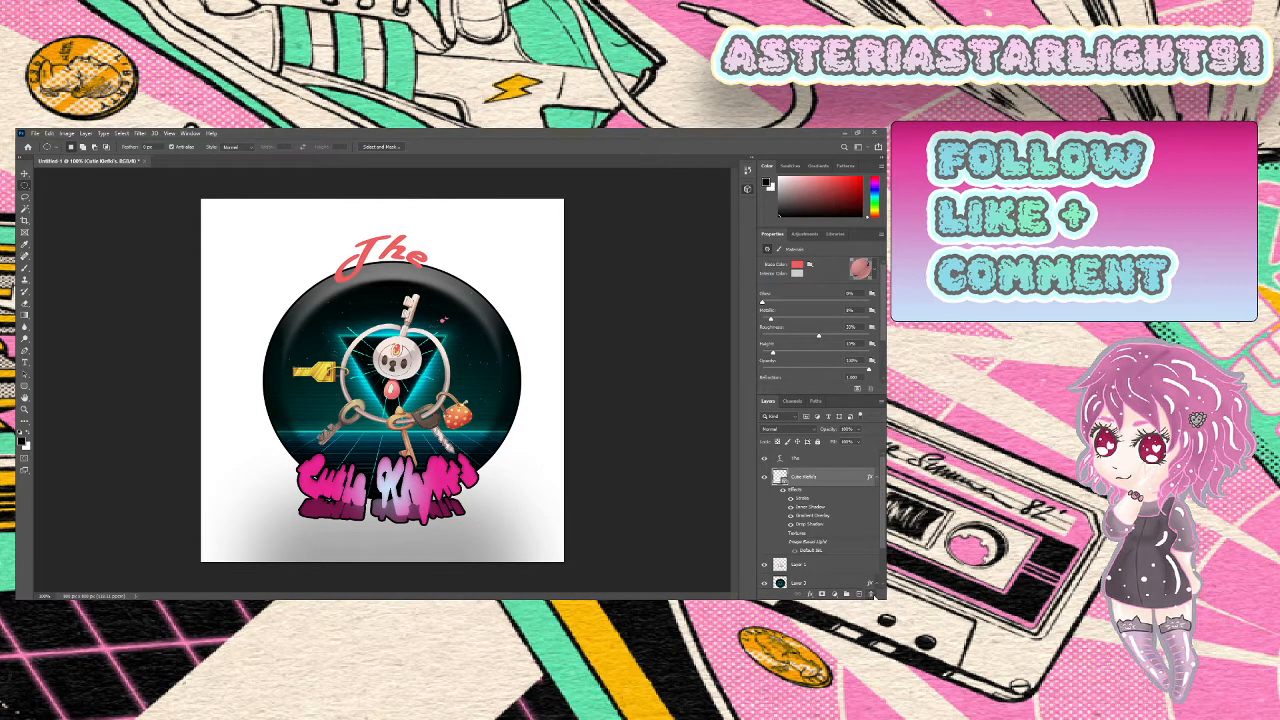
pyautogui.press('Delete')
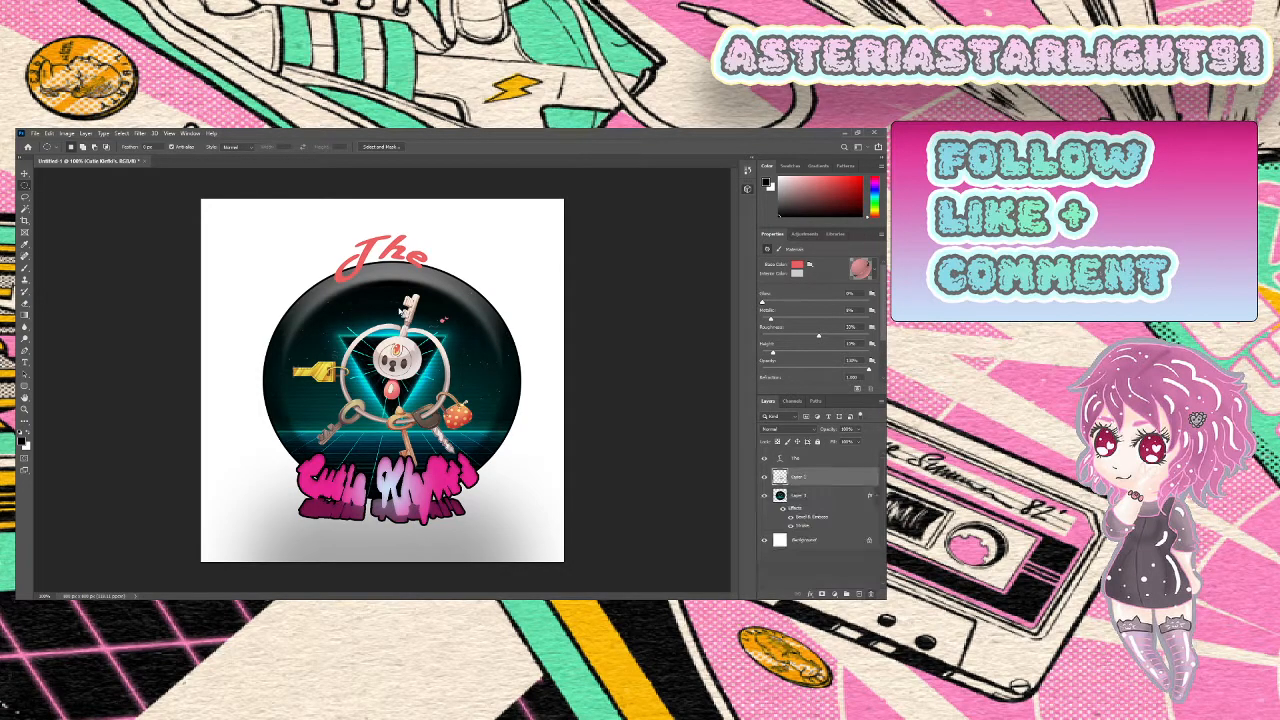
# Add new flat coral-red text "Cutie Klefki's" and position it across the badge's lower edge
pyautogui.click(25, 362)
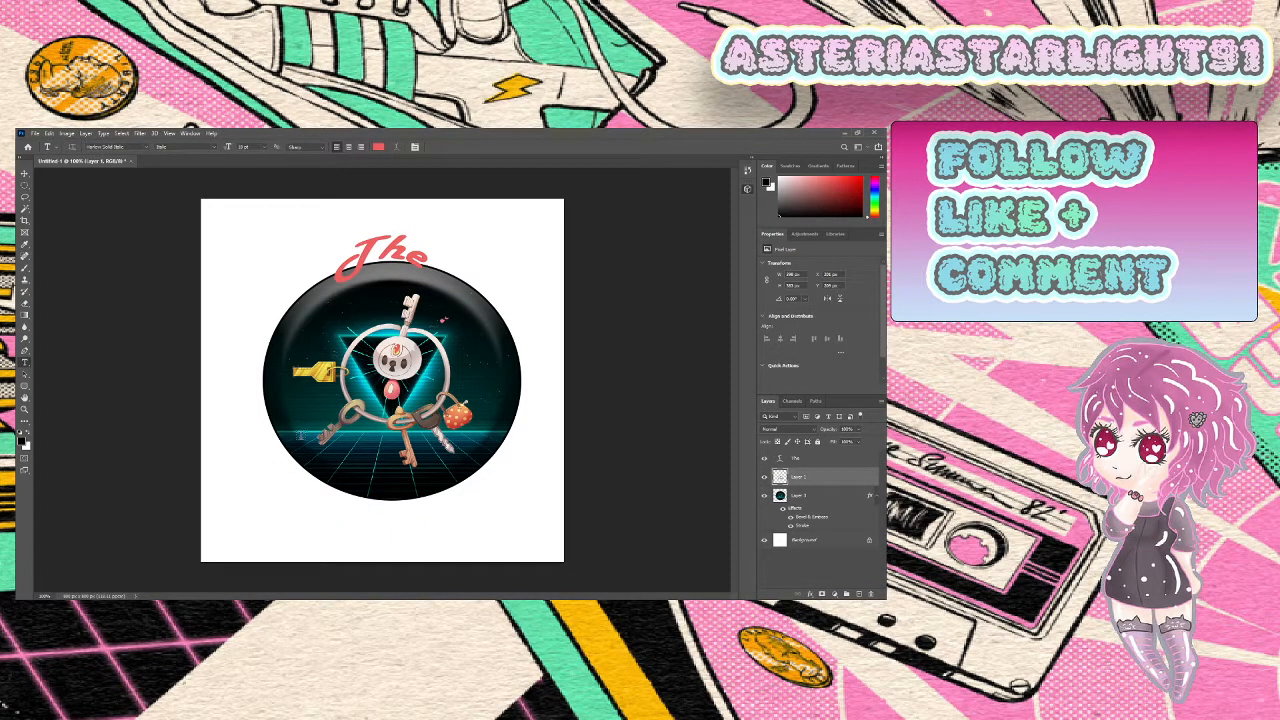
pyautogui.click(321, 453)
pyautogui.write('Cu')
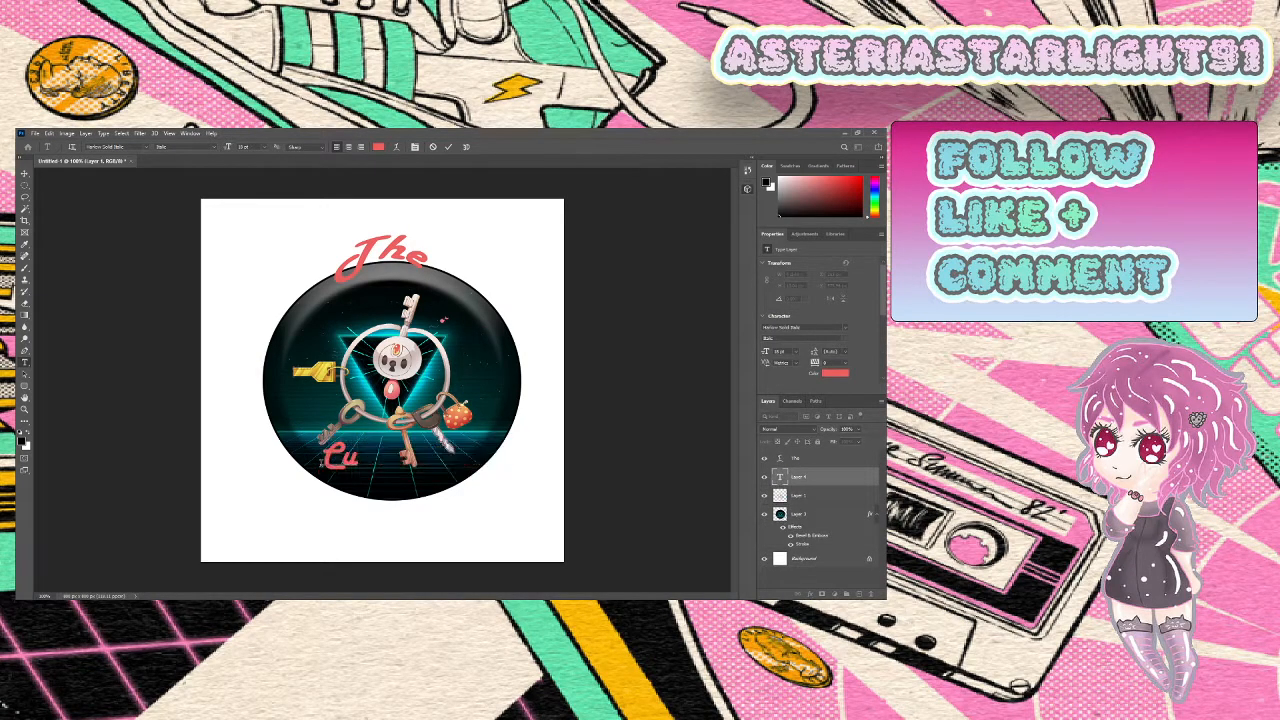
pyautogui.write('tie K')
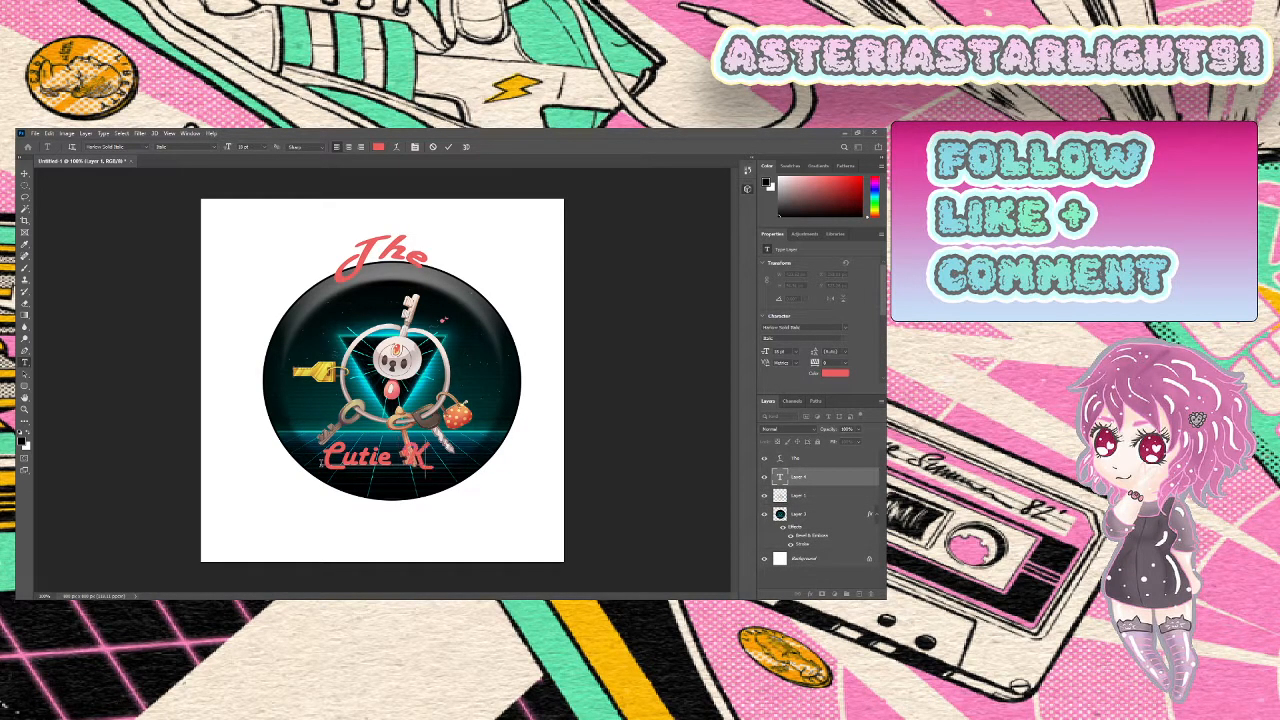
pyautogui.write("lefki's")
pyautogui.moveTo(400, 503); pyautogui.dragTo(380, 529)
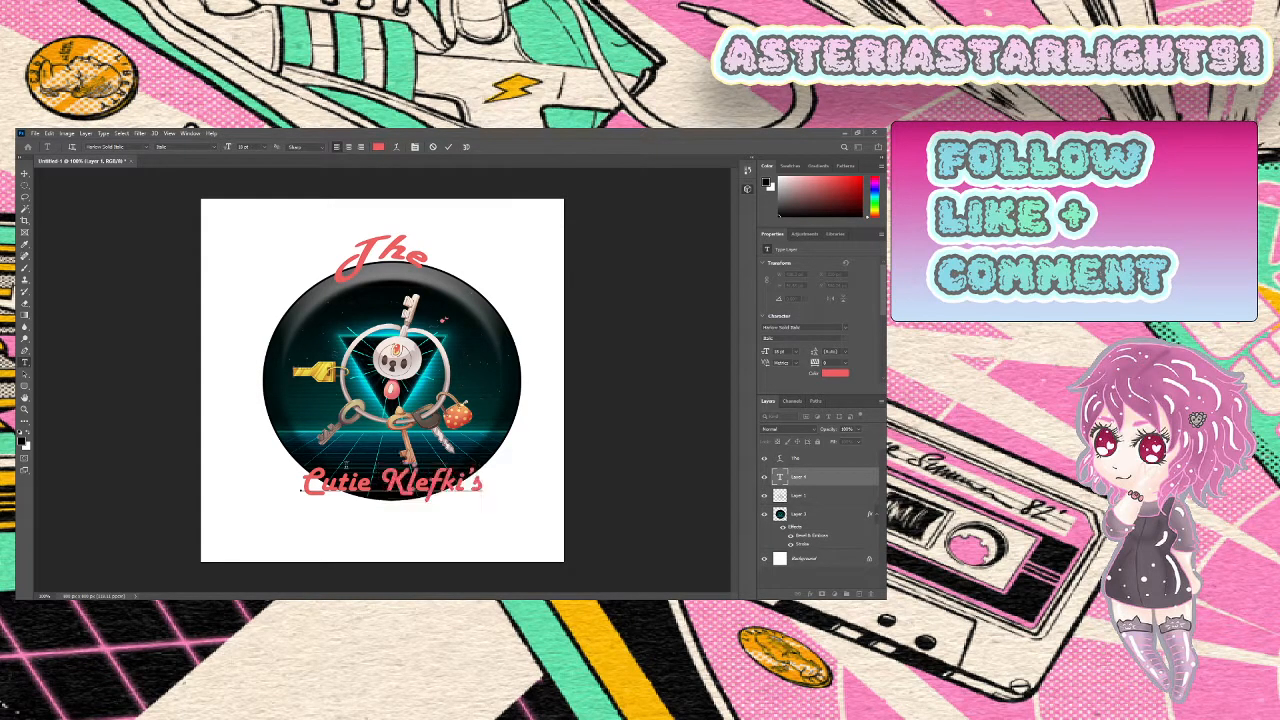
# Change the font of the "Cutie Klefki's" text to Neon Lights and shift it slightly to centre it across the badge's lower edge
pyautogui.moveTo(302, 491); pyautogui.dragTo(484, 490)
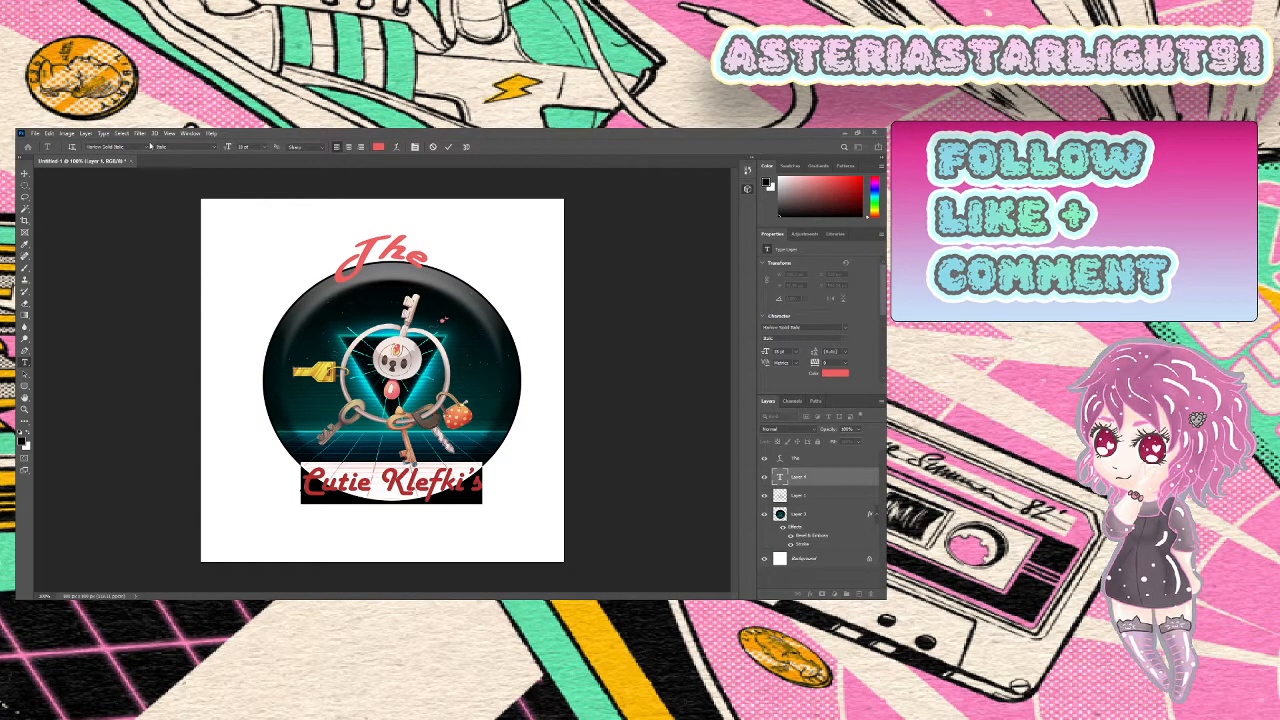
pyautogui.click(131, 146)
pyautogui.press('Down')
pyautogui.press('Down')
pyautogui.press('Down')
pyautogui.press('Down')
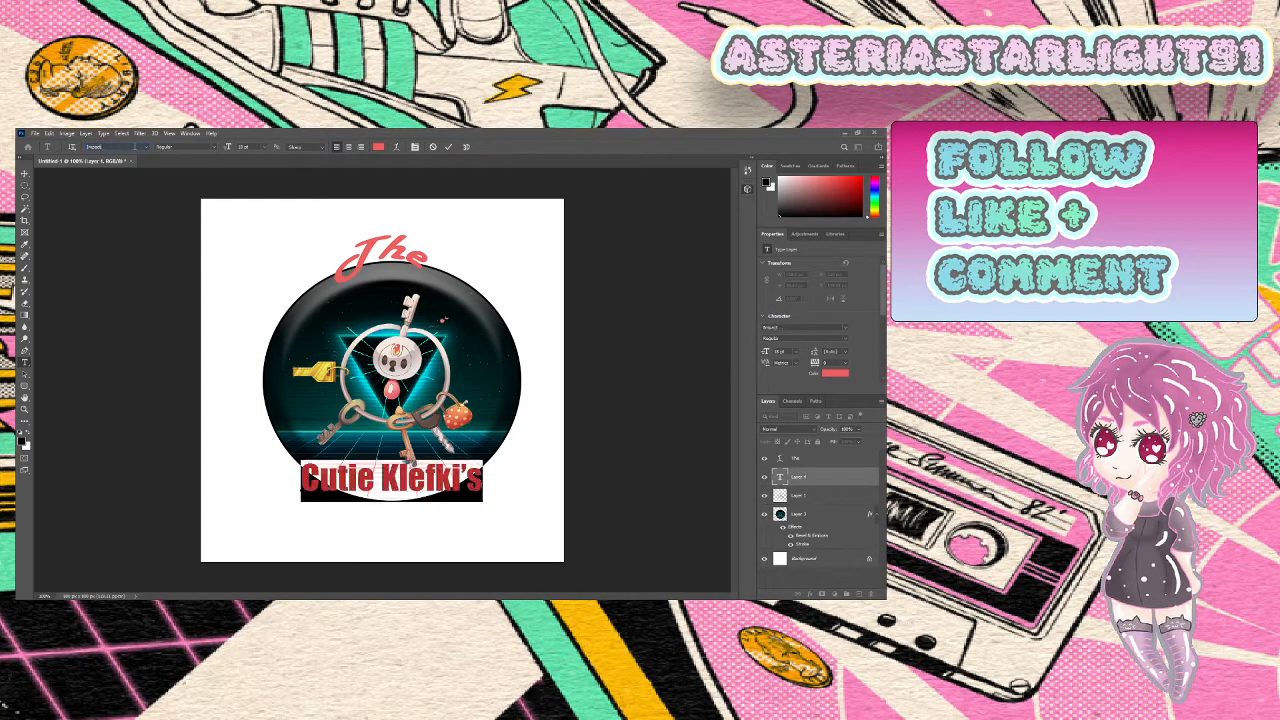
pyautogui.press('Down')
pyautogui.press('Down')
pyautogui.press('Down')
pyautogui.press('Down')
pyautogui.press('Down')
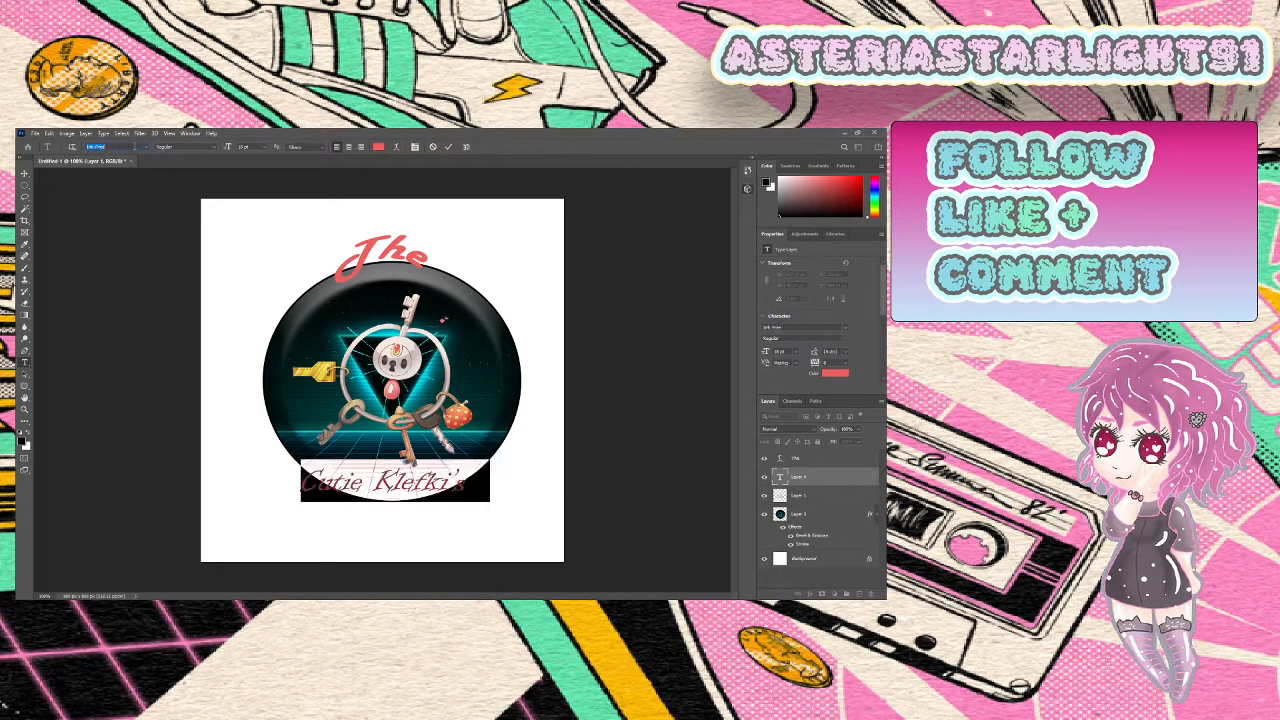
pyautogui.press('Down')
pyautogui.press('Down')
pyautogui.press('Down')
pyautogui.press('Down')
pyautogui.press('Down')
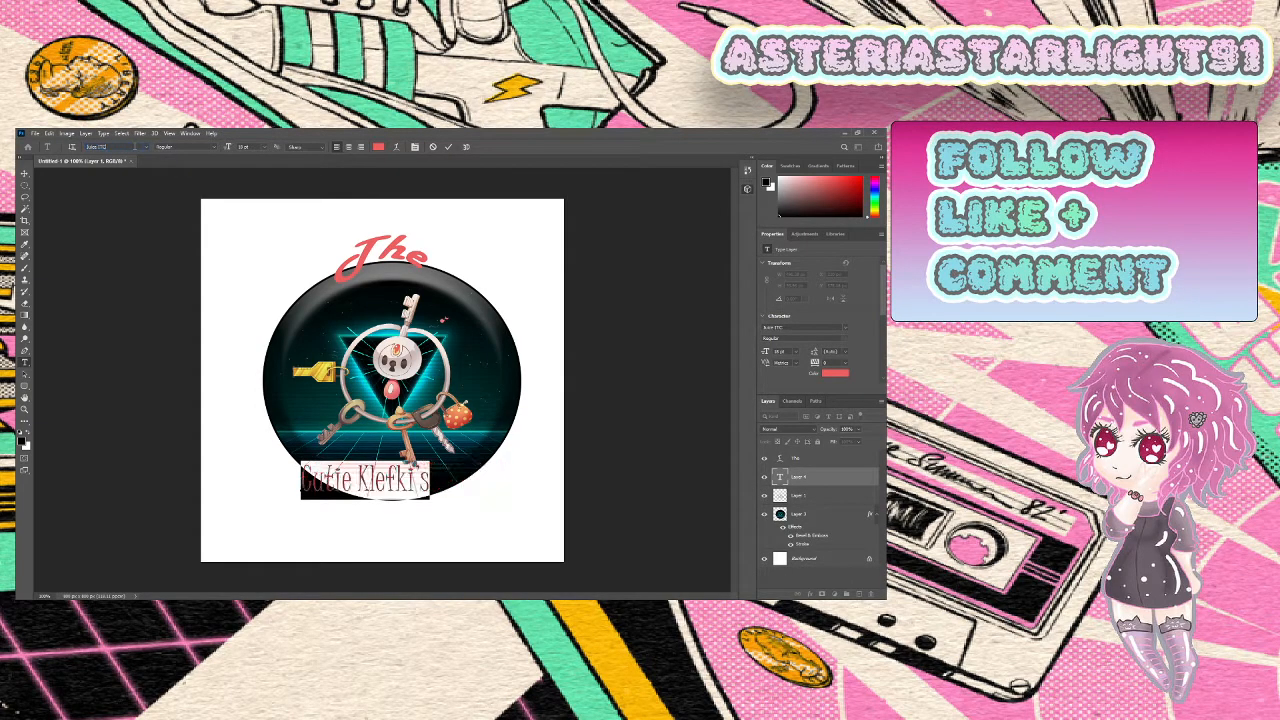
pyautogui.press('Down')
pyautogui.press('Down')
pyautogui.press('Down')
pyautogui.press('Down')
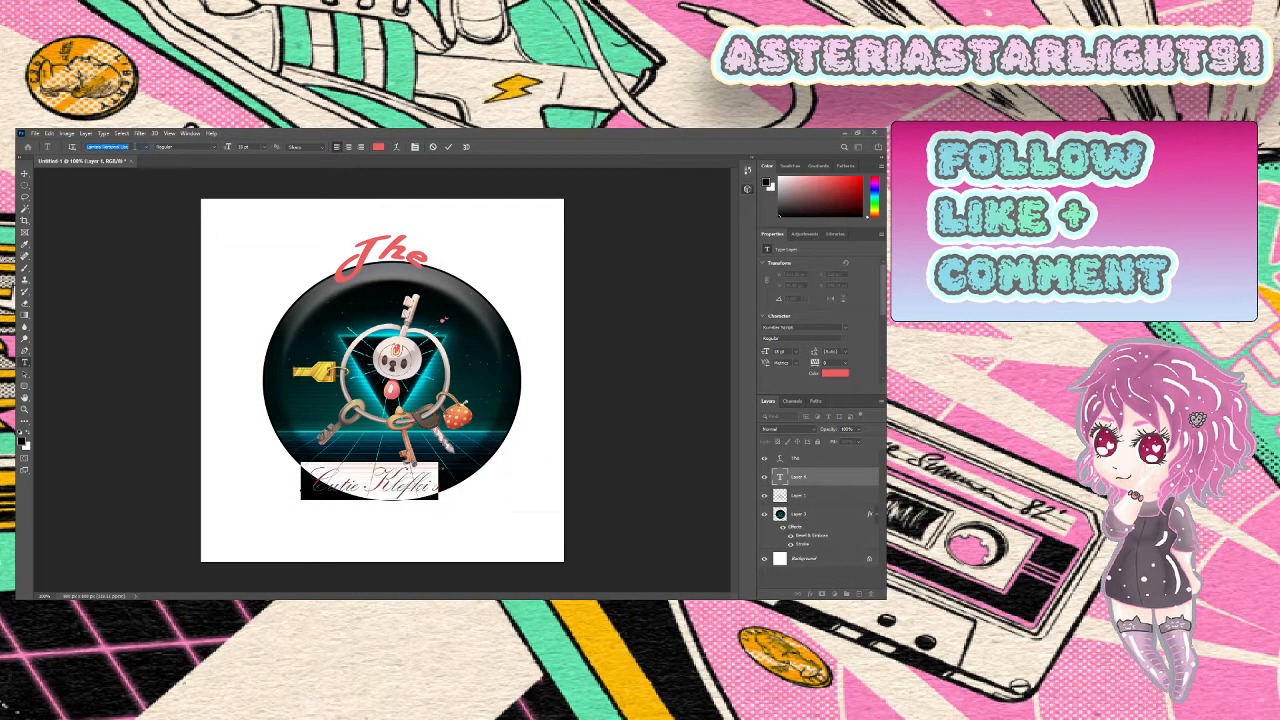
pyautogui.press('Up')
pyautogui.press('Up')
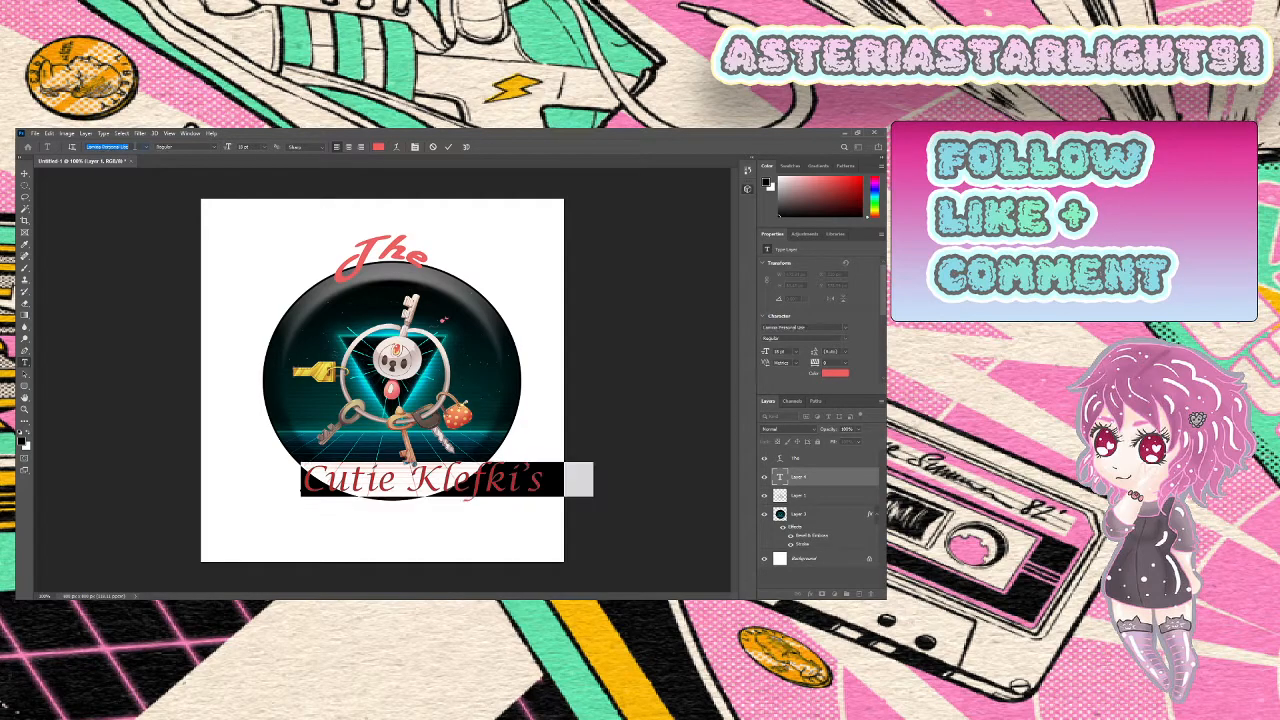
pyautogui.press('Down')
pyautogui.press('Down')
pyautogui.press('Down')
pyautogui.press('Down')
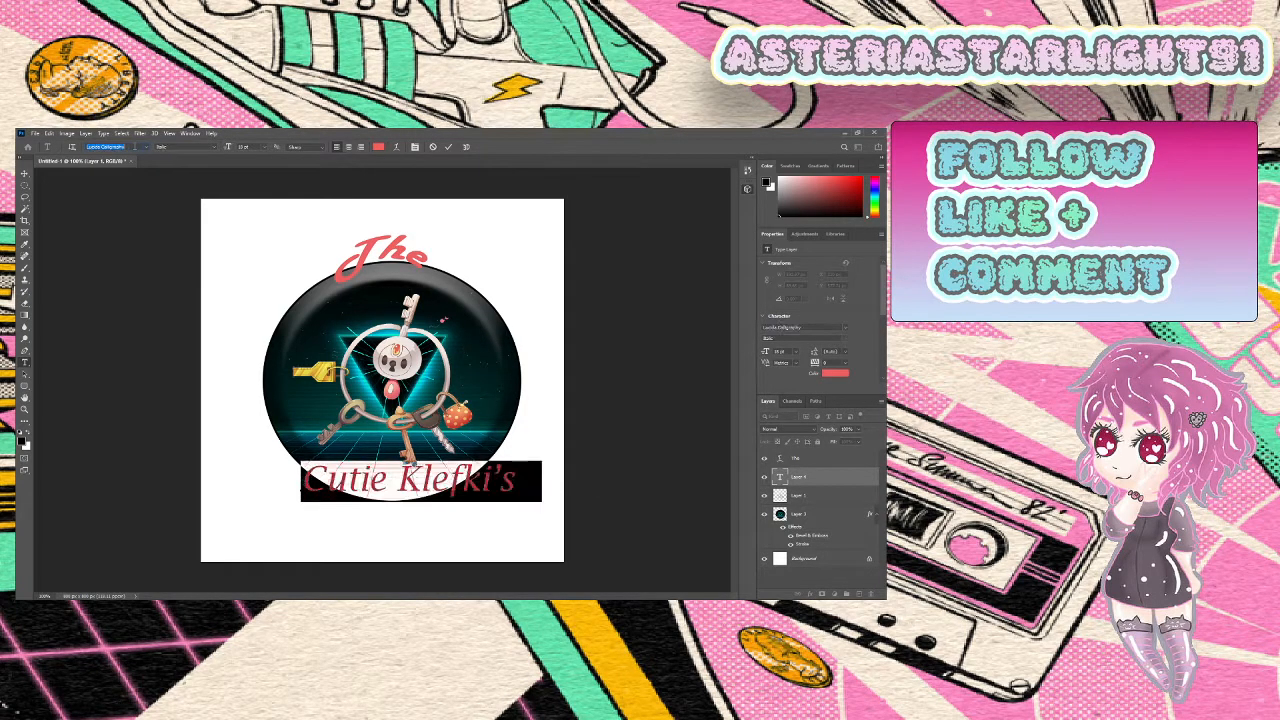
pyautogui.press('Down')
pyautogui.press('Down')
pyautogui.press('Down')
pyautogui.press('Down')
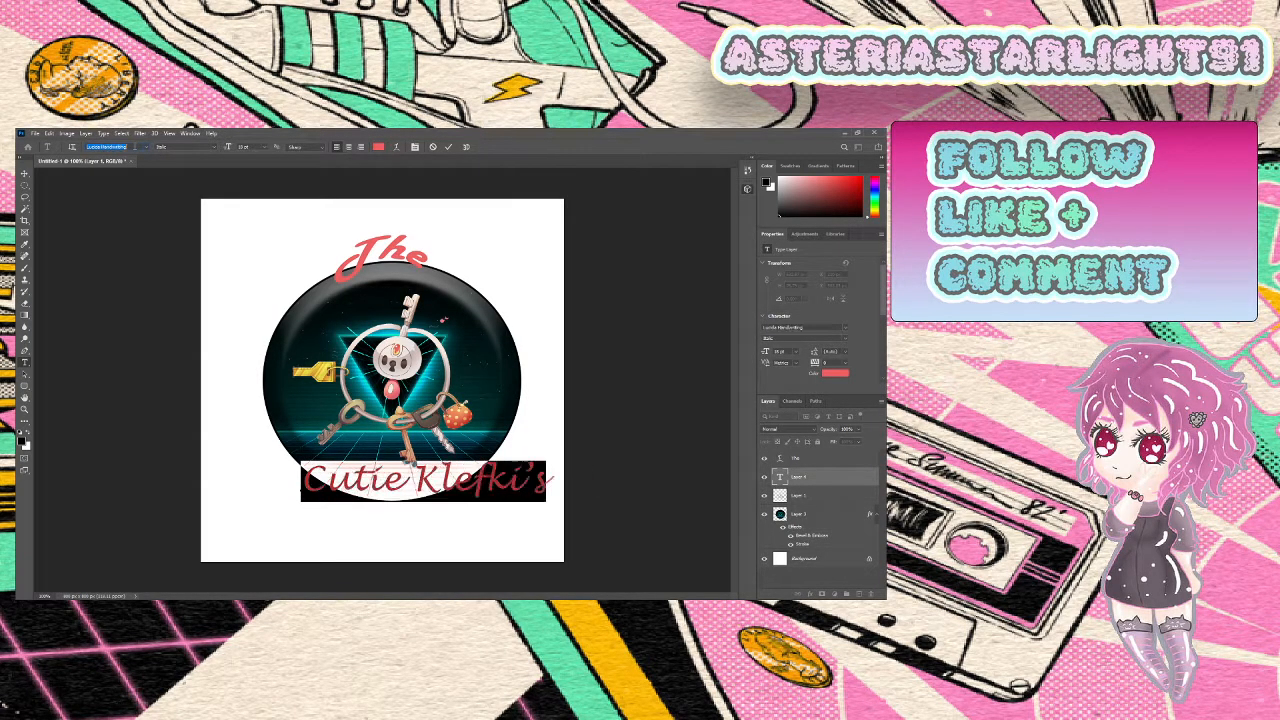
pyautogui.press('Down')
pyautogui.press('Down')
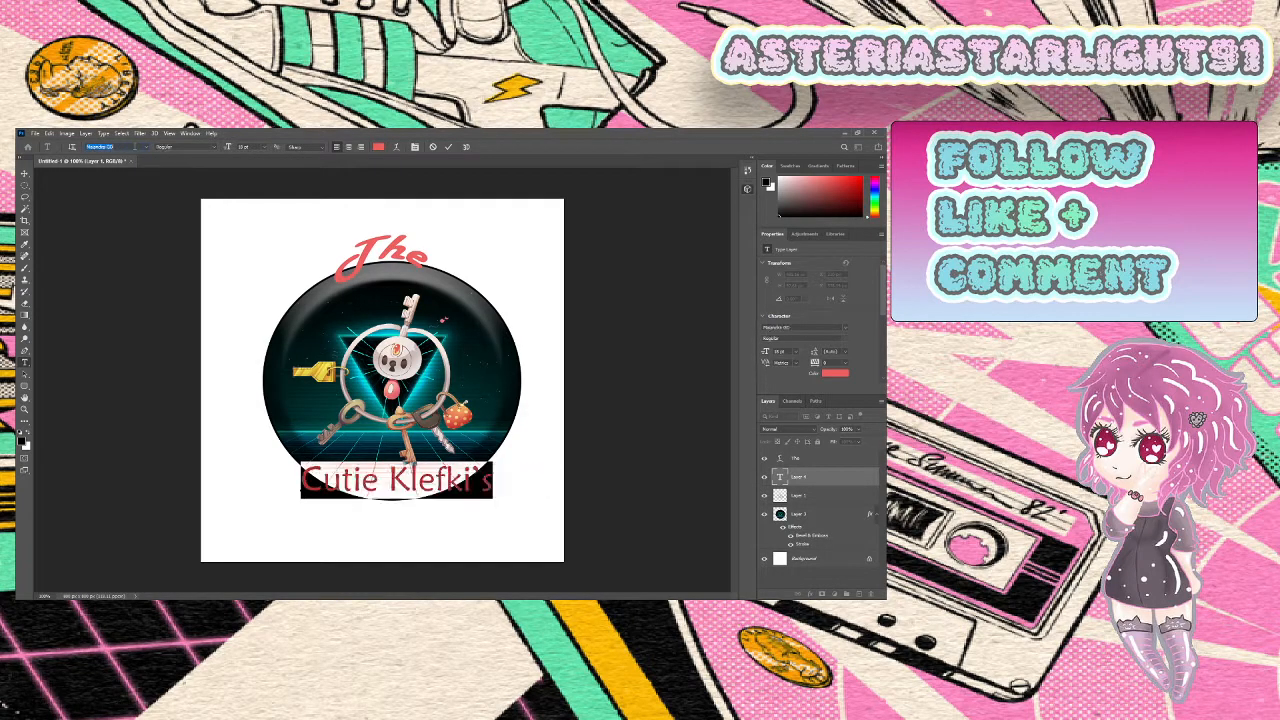
pyautogui.press('Down')
pyautogui.press('Down')
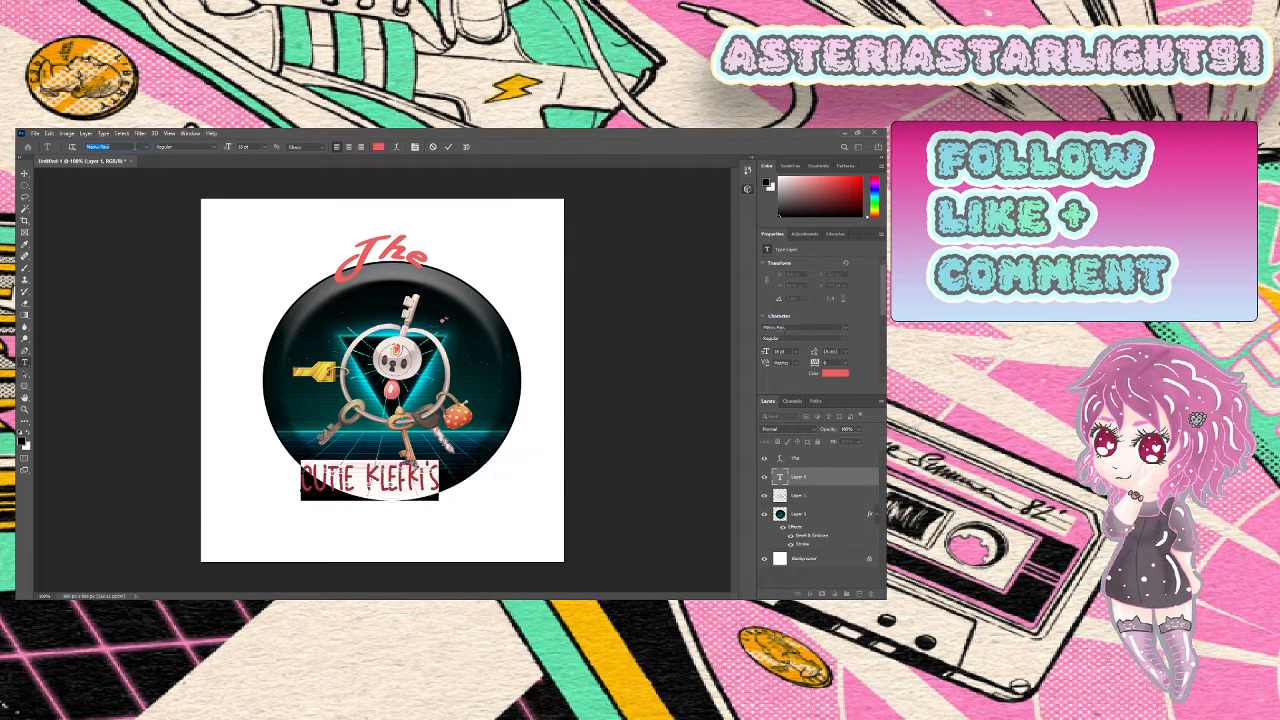
pyautogui.press('Down')
pyautogui.press('Down')
pyautogui.press('Down')
pyautogui.press('Down')
pyautogui.press('Down')
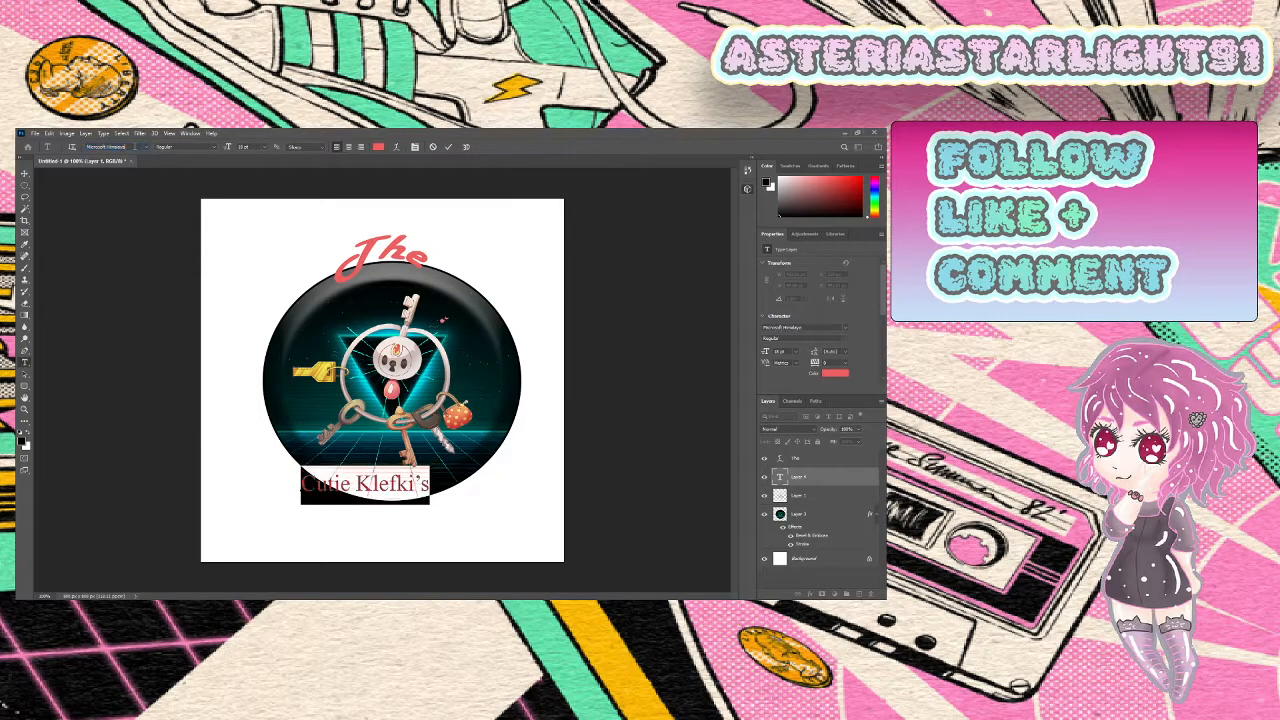
pyautogui.press('Down')
pyautogui.press('Down')
pyautogui.press('Down')
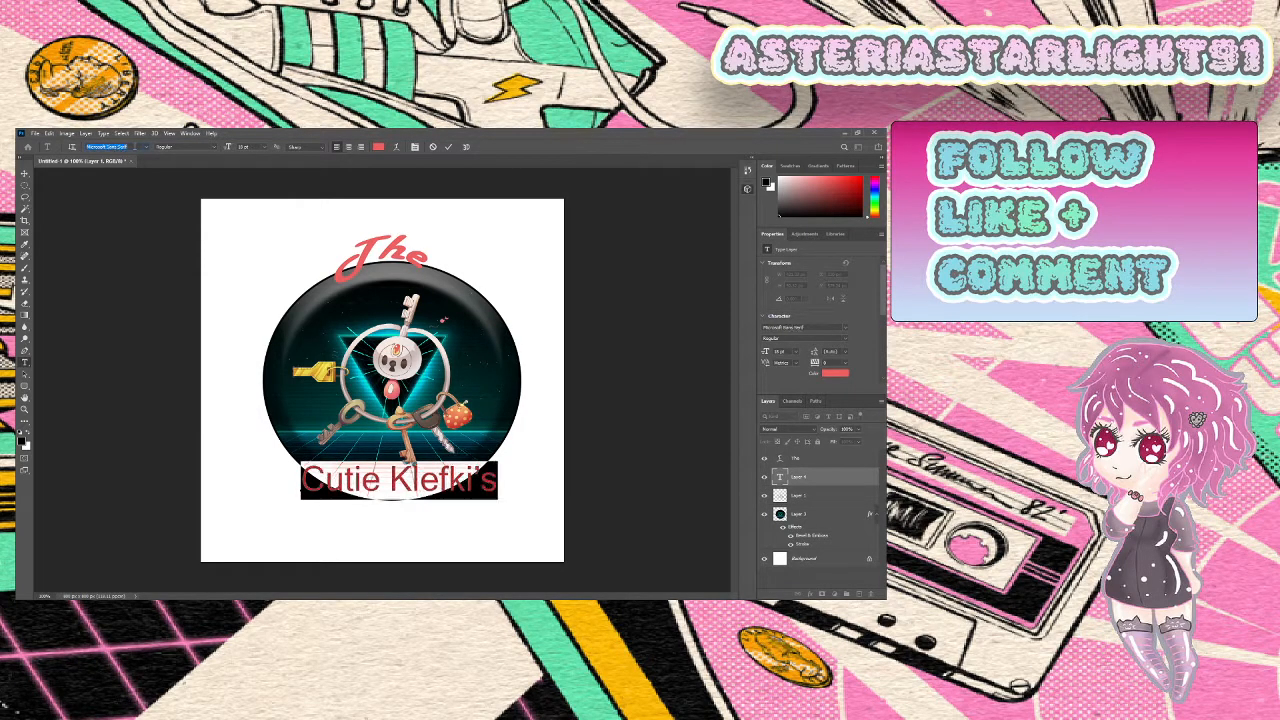
pyautogui.press('Down')
pyautogui.press('Down')
pyautogui.press('Down')
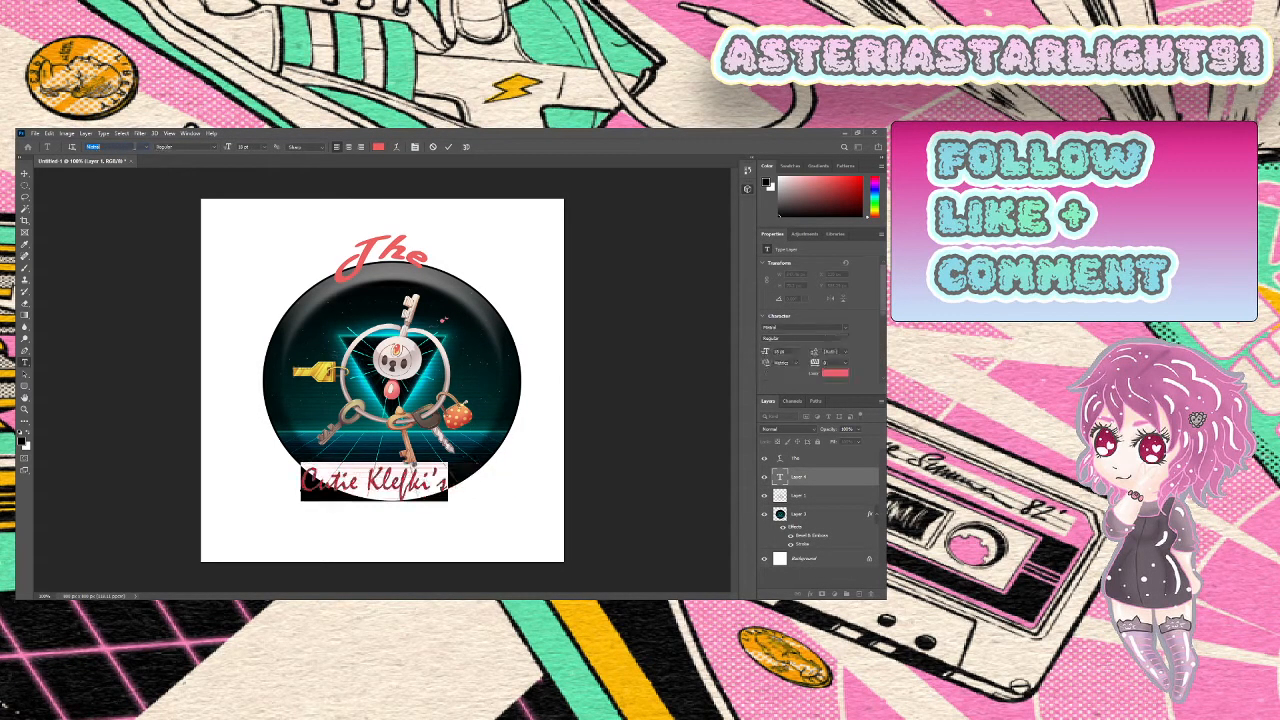
pyautogui.press('Down')
pyautogui.press('Down')
pyautogui.press('Down')
pyautogui.press('Down')
pyautogui.press('Down')
pyautogui.press('Down')
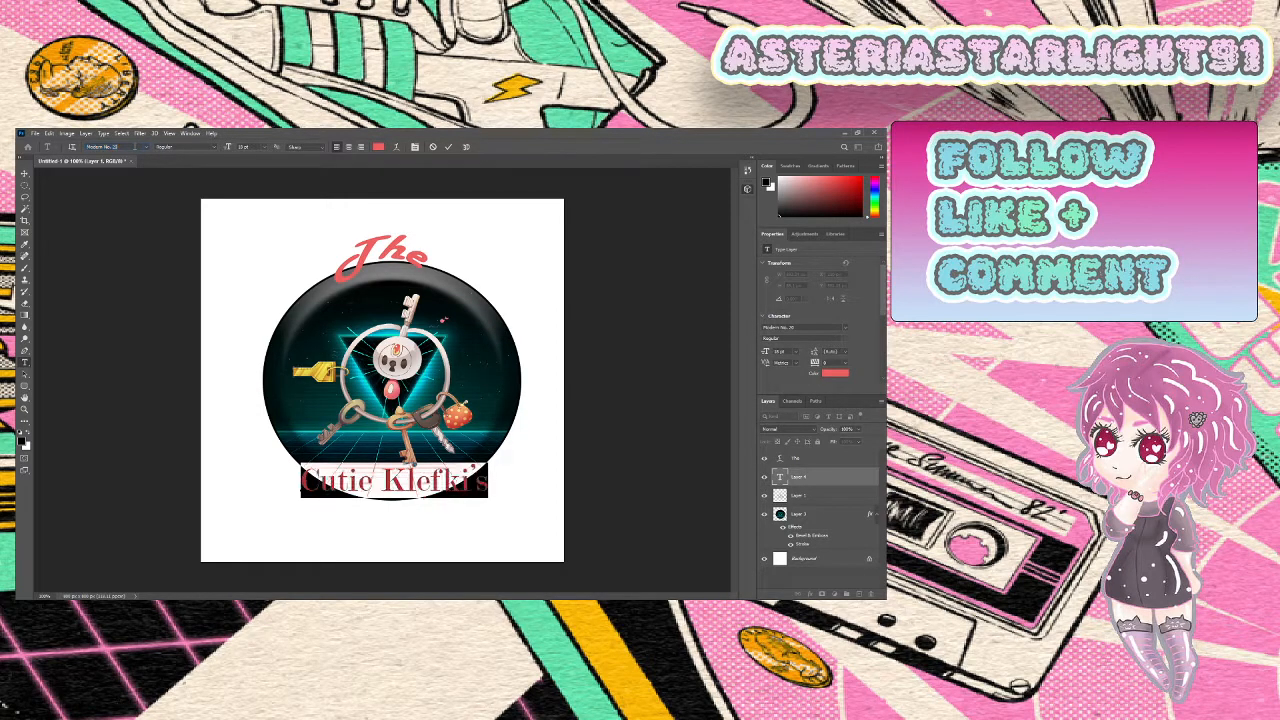
pyautogui.press('Down')
pyautogui.press('Down')
pyautogui.press('Down')
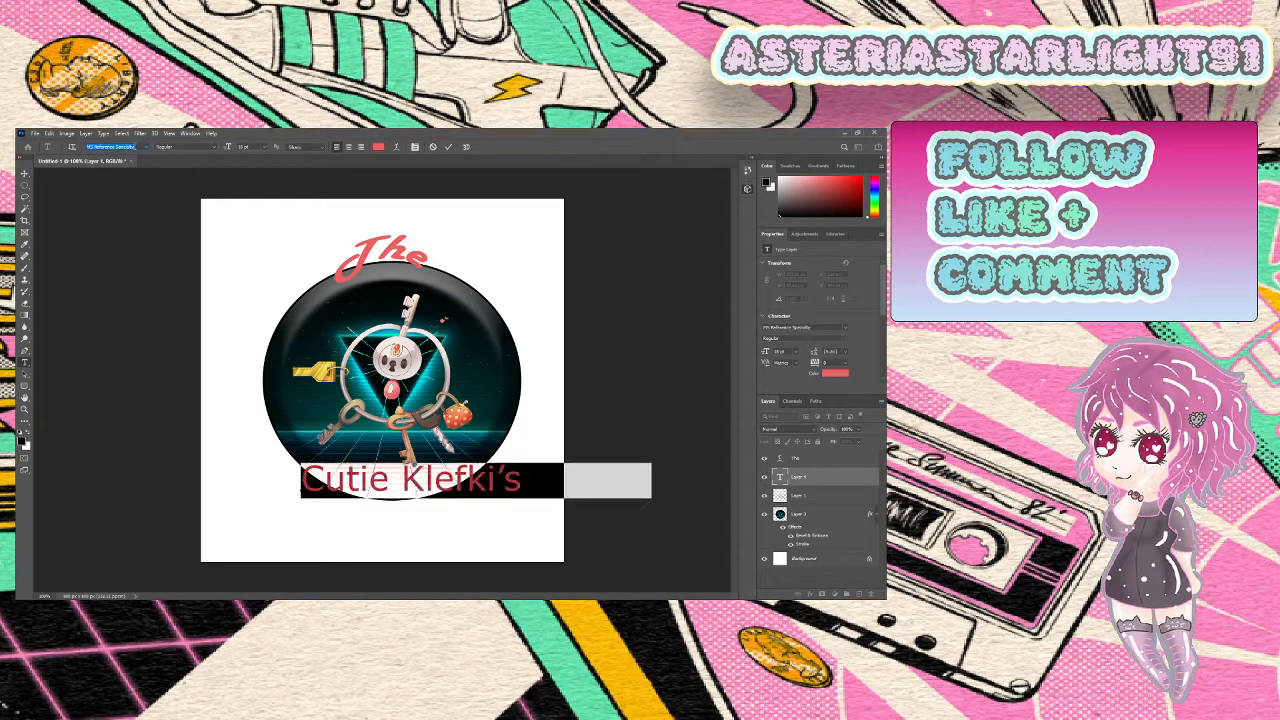
pyautogui.press('Down')
pyautogui.press('Down')
pyautogui.press('Down')
pyautogui.press('Down')
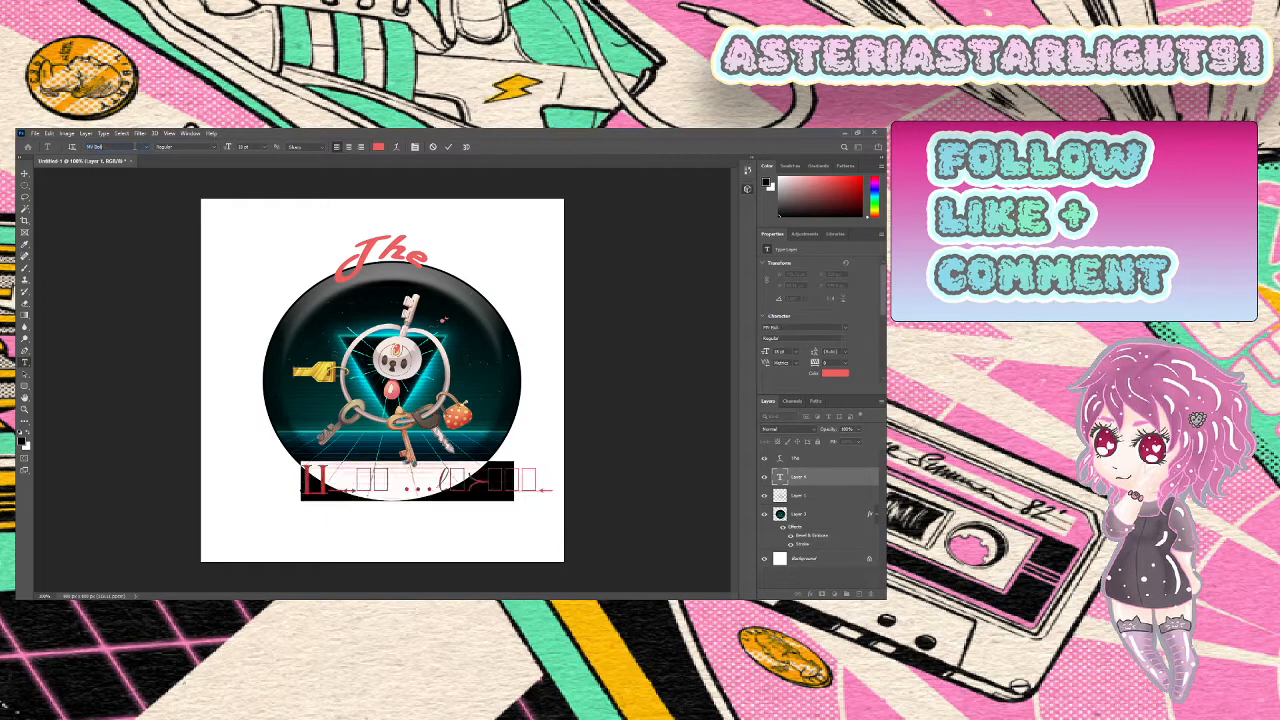
pyautogui.press('Down')
pyautogui.press('Down')
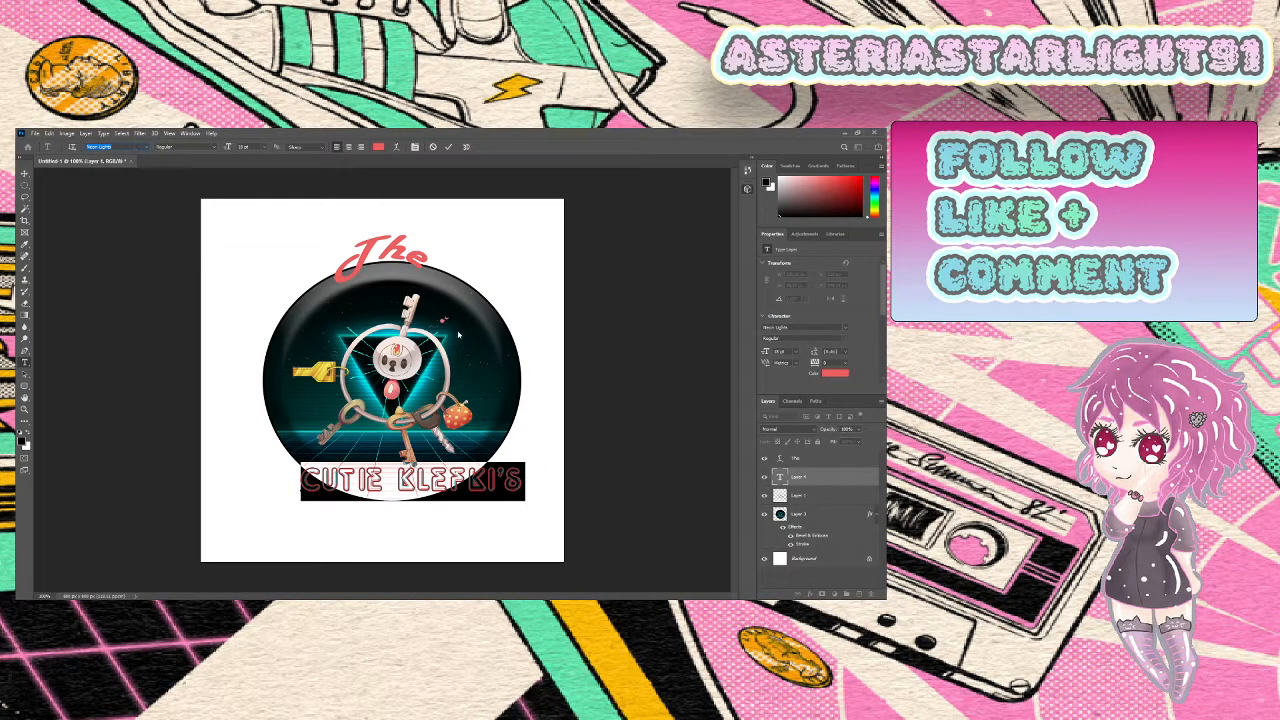
pyautogui.moveTo(417, 524); pyautogui.dragTo(407, 528)
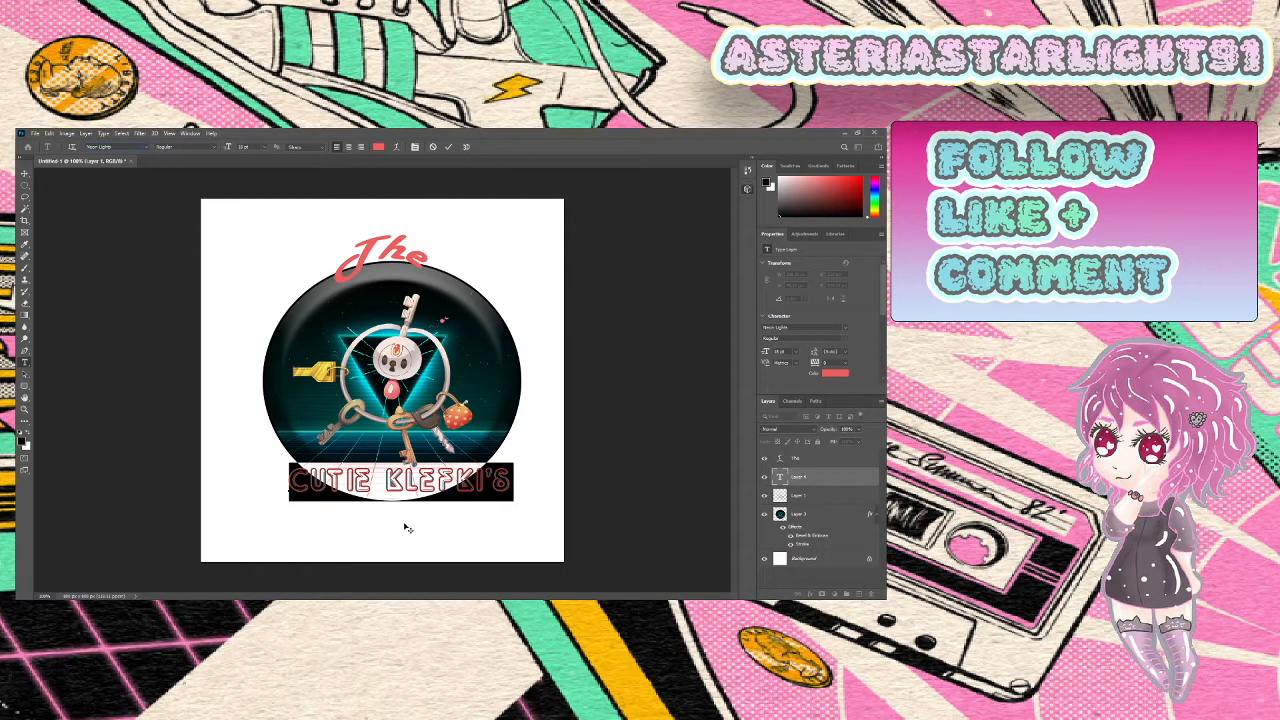
pyautogui.click(797, 463)
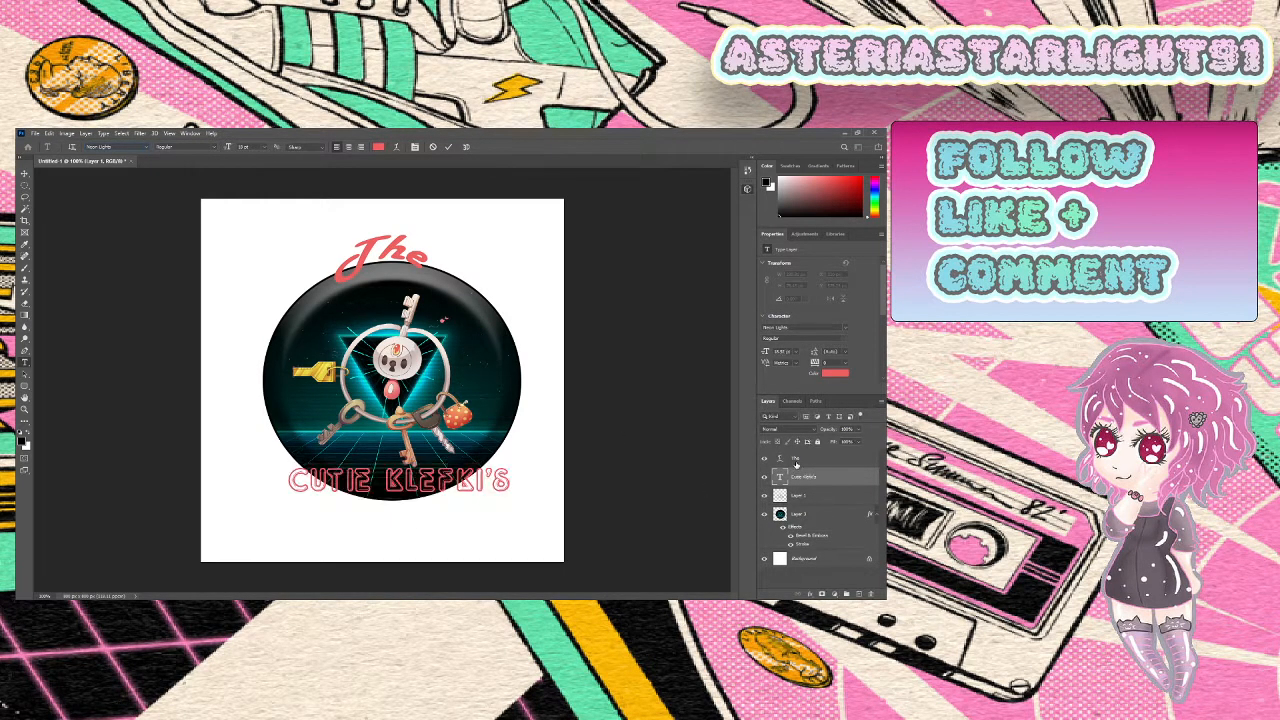
# Set the arched "The" text above the badge to the Neon Lights font
pyautogui.doubleClick(385, 255)
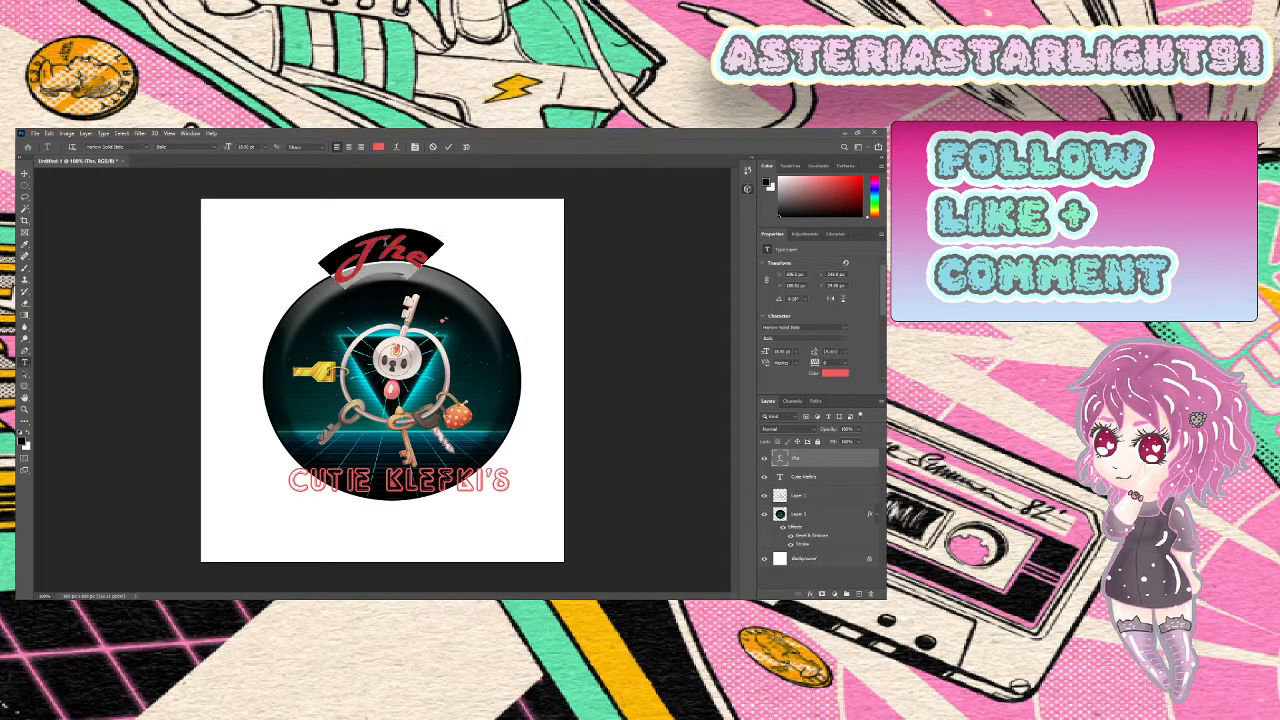
pyautogui.click(146, 149)
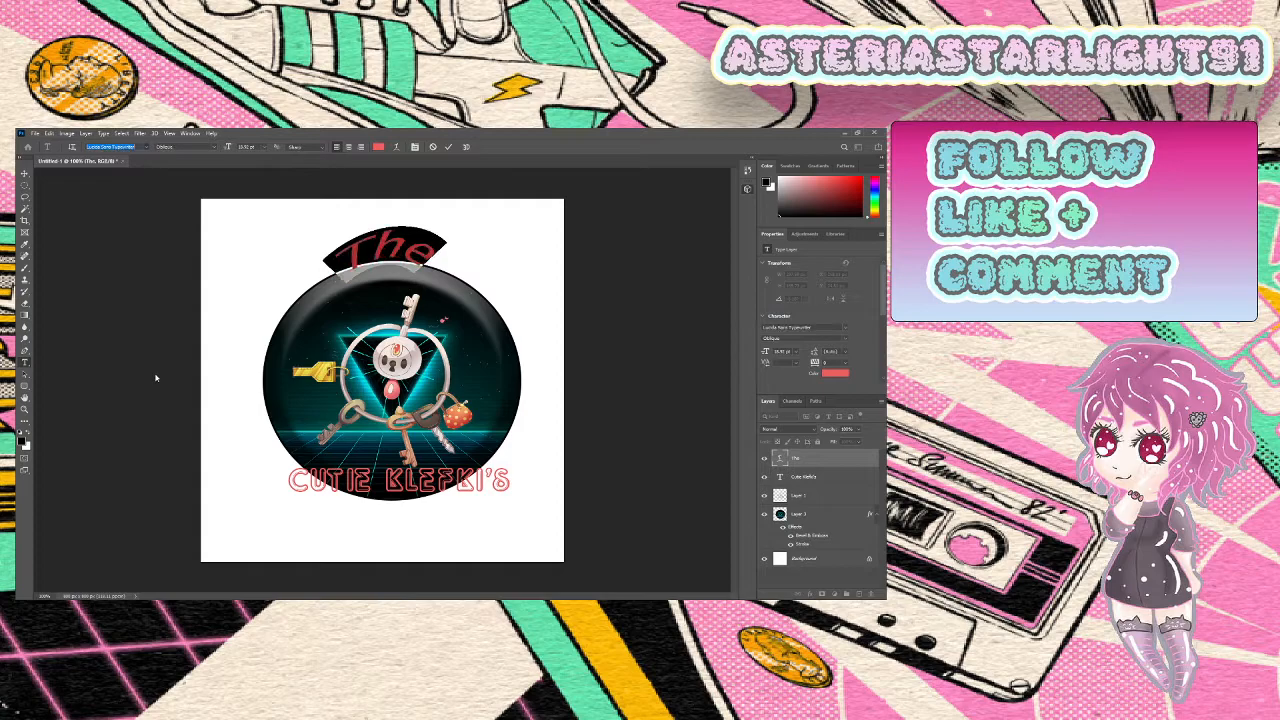
pyautogui.press('Down')
pyautogui.press('Down')
pyautogui.press('Down')
pyautogui.press('Down')
pyautogui.press('Down')
pyautogui.press('Down')
pyautogui.press('Down')
pyautogui.press('Down')
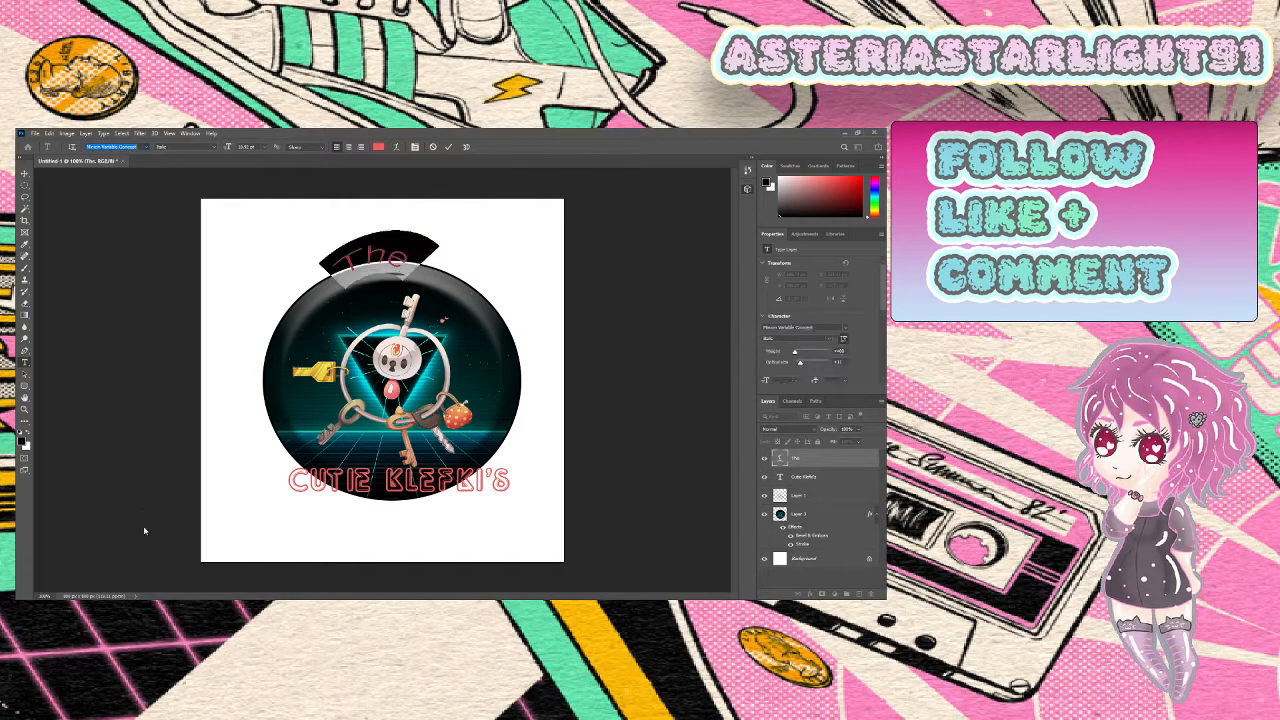
pyautogui.click(147, 588)
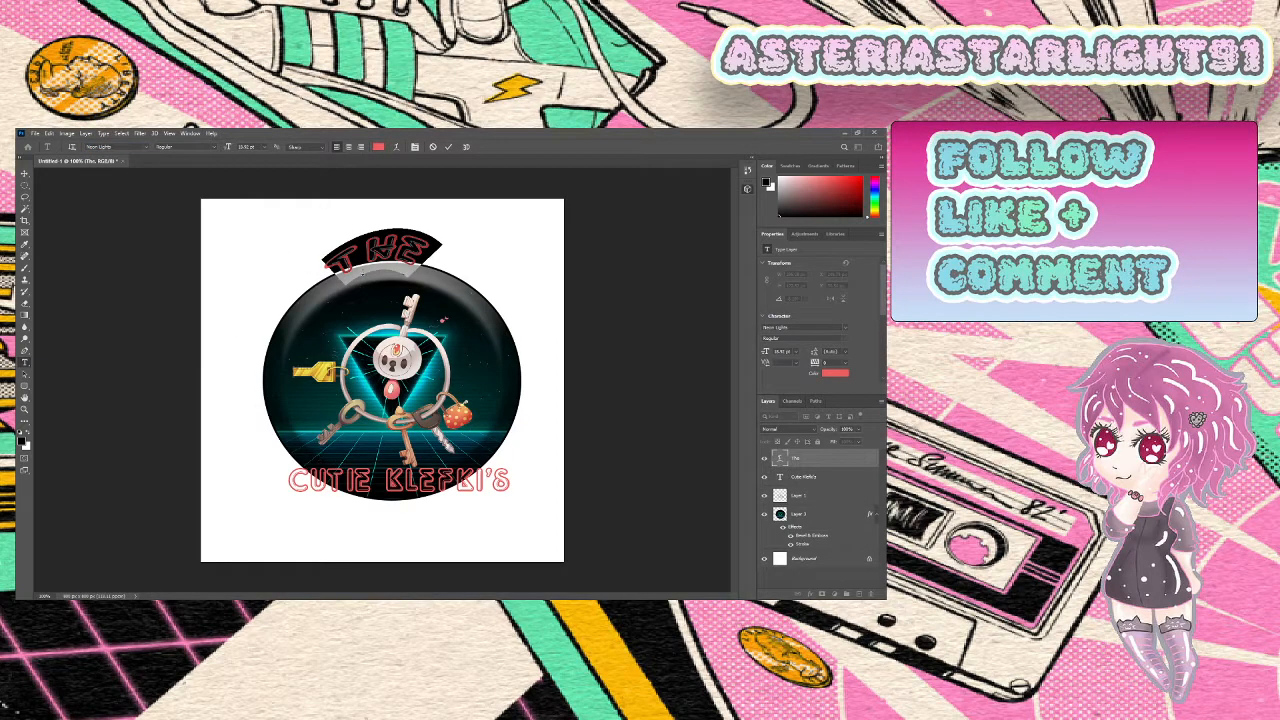
pyautogui.click(25, 185)
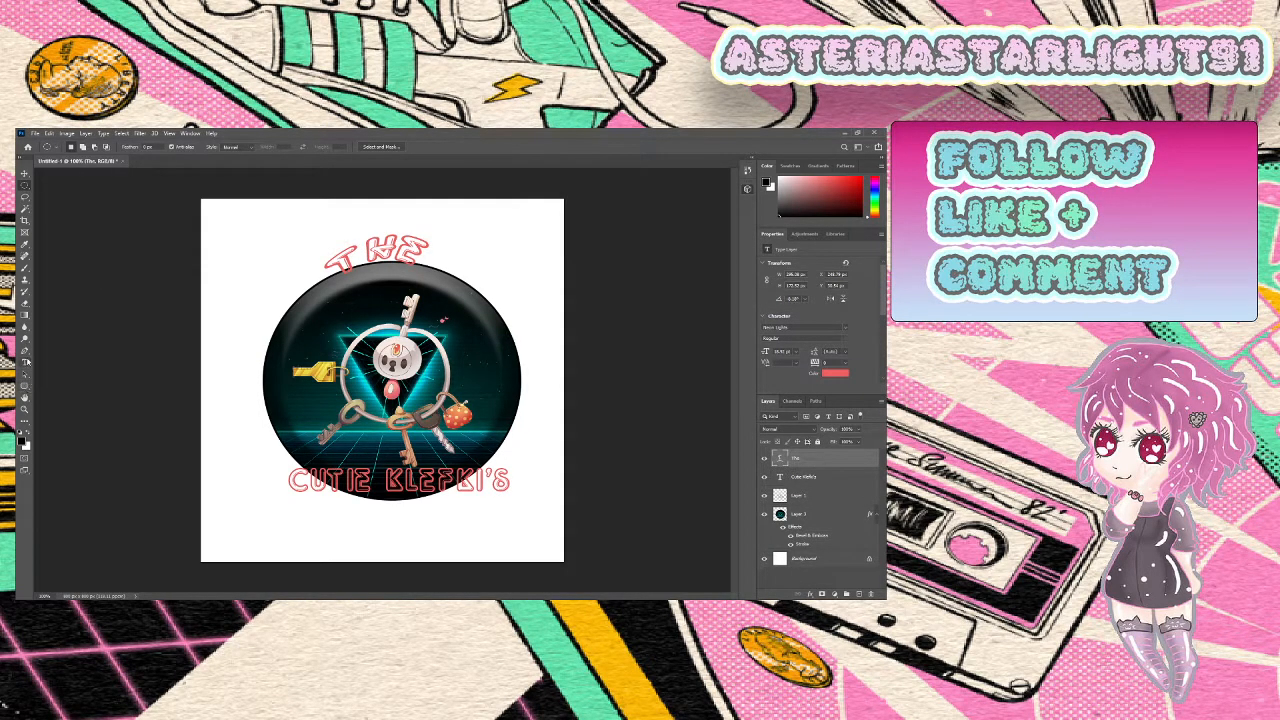
# Delete and retype the letter "T" in the arched "The" text
pyautogui.click(25, 363)
pyautogui.click(361, 257)
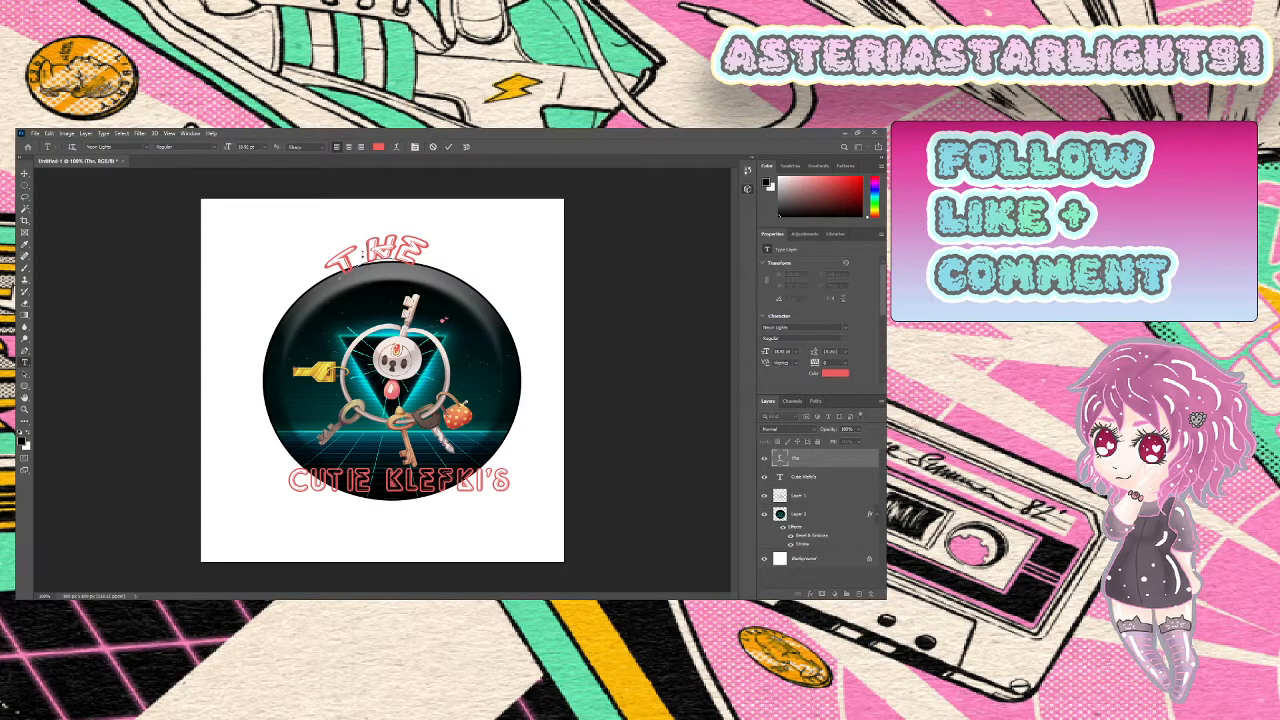
pyautogui.press('BackSpace')
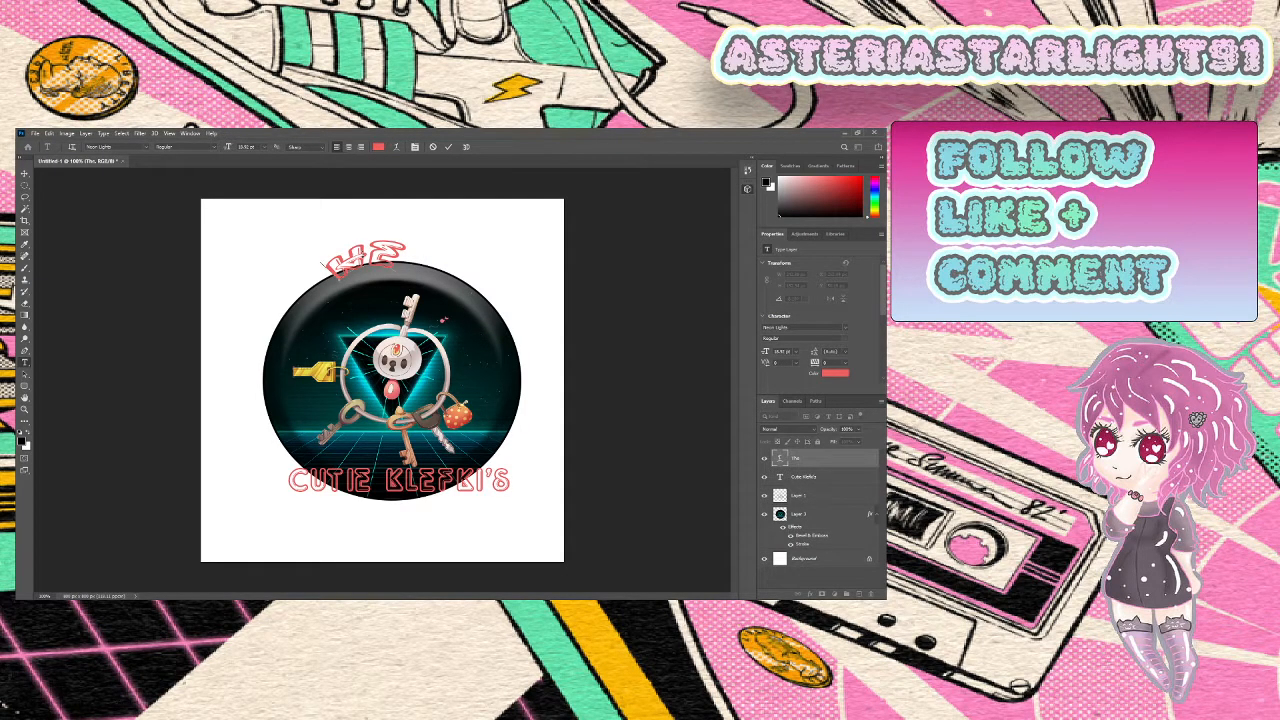
pyautogui.write('T')
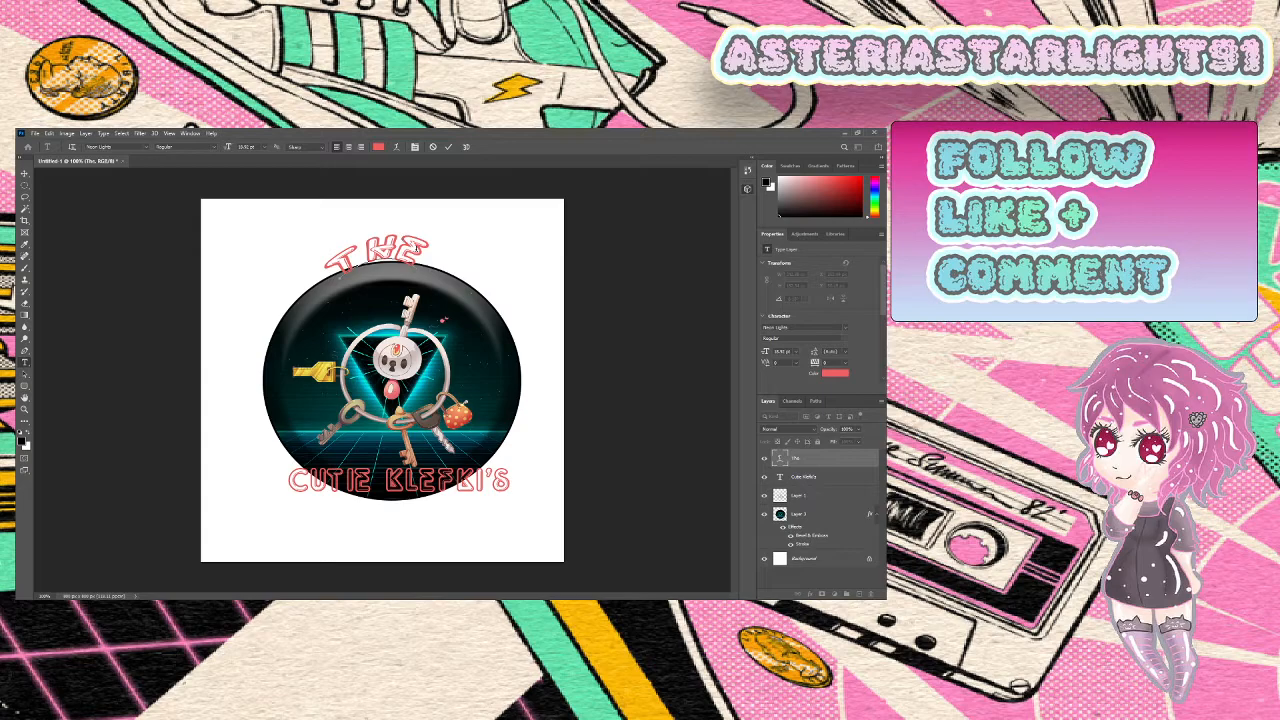
pyautogui.hotkey('ctrl', 'a')
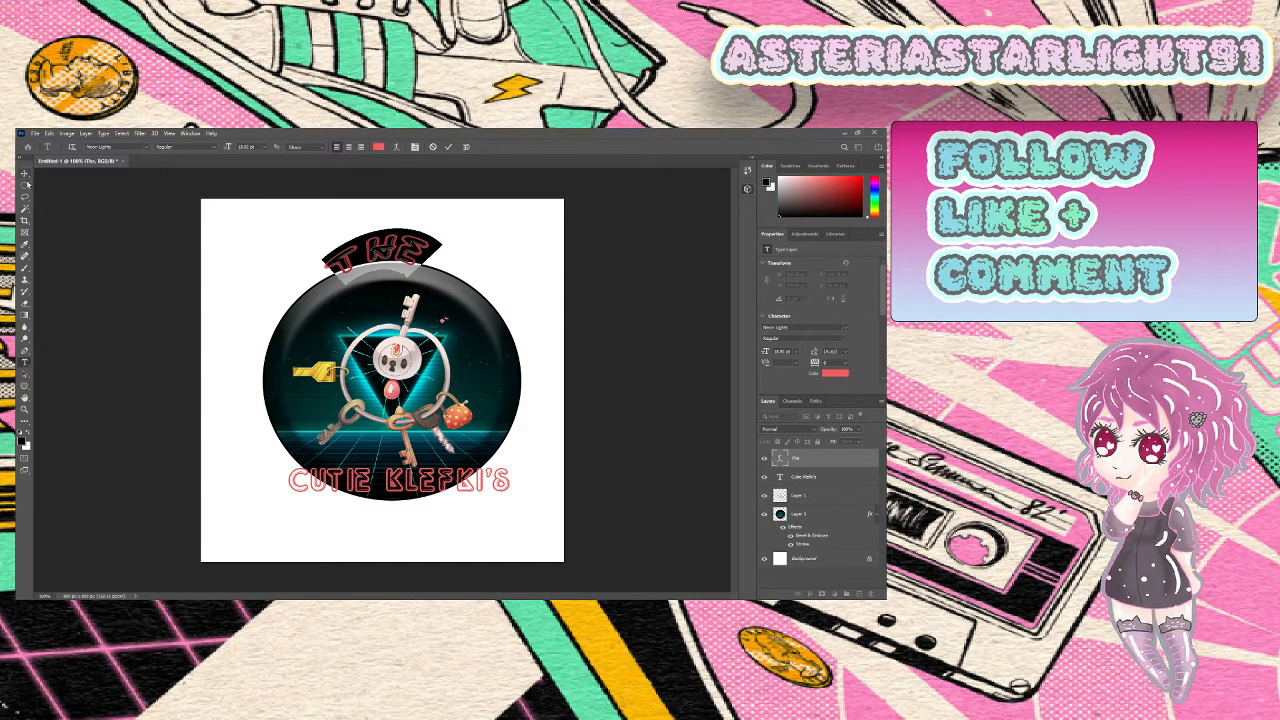
pyautogui.click(24, 186)
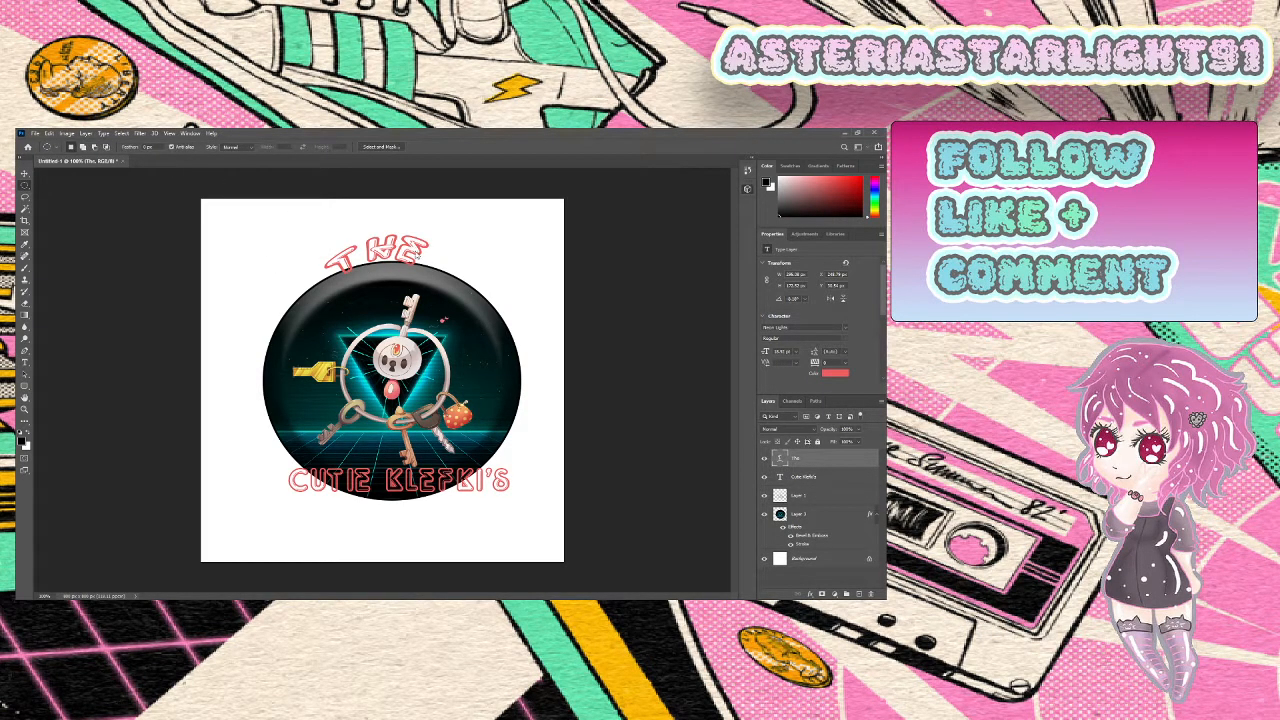
# Skew, rotate and narrow the arched "The" and move it down inside the badge's upper rim
pyautogui.hotkey('ctrl', 't')
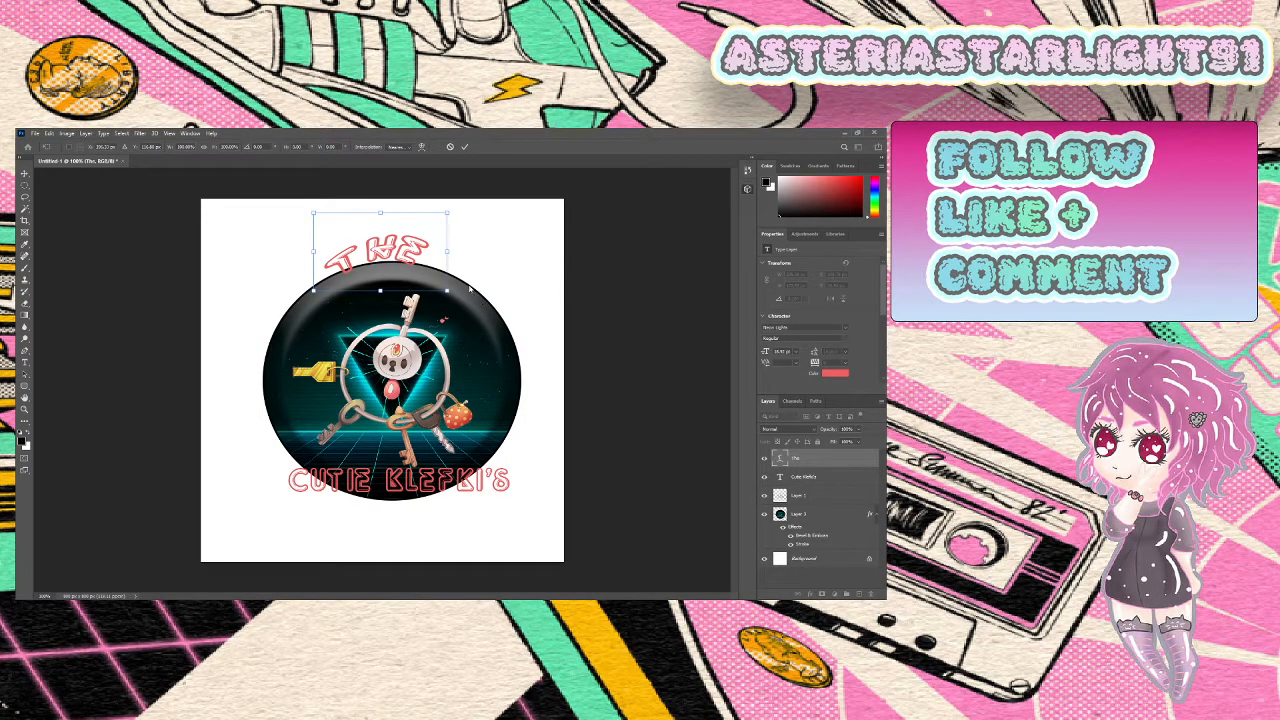
pyautogui.moveTo(390, 296)
pyautogui.mouseDown()
pyautogui.moveTo(379, 295)
pyautogui.moveTo(408, 293)
pyautogui.moveTo(391, 293)
pyautogui.mouseUp()
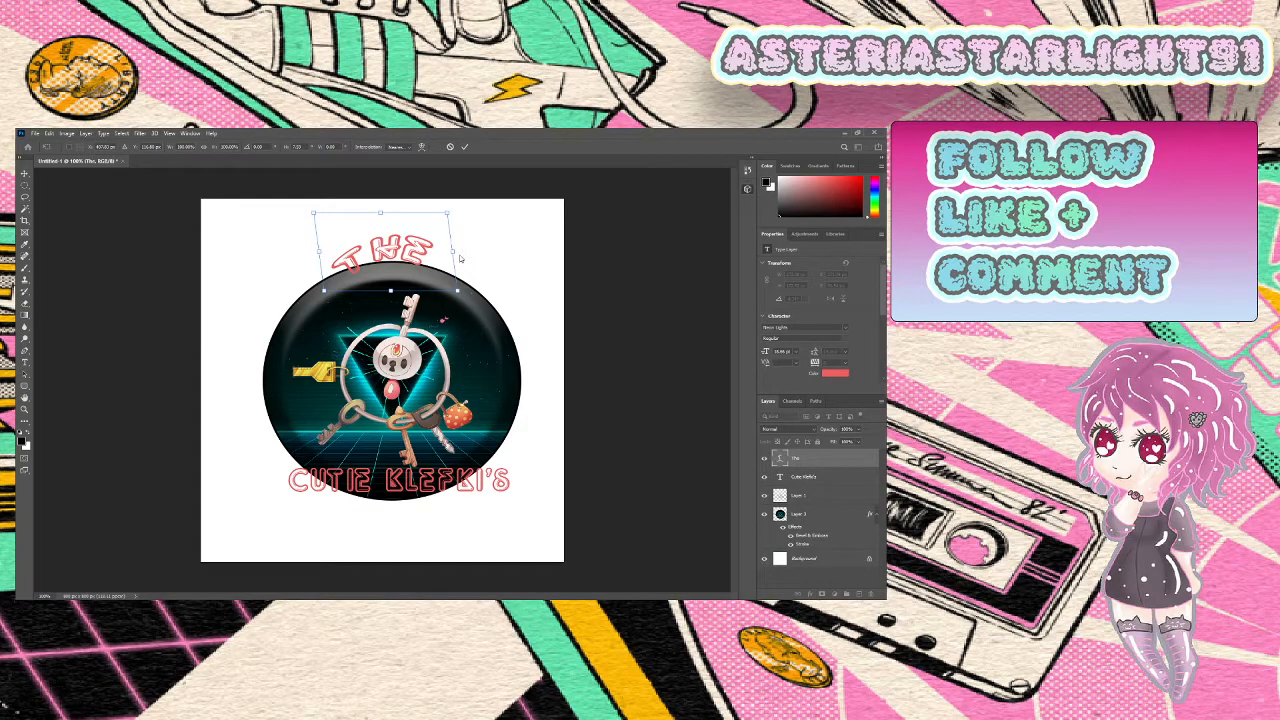
pyautogui.moveTo(453, 260); pyautogui.dragTo(456, 270)
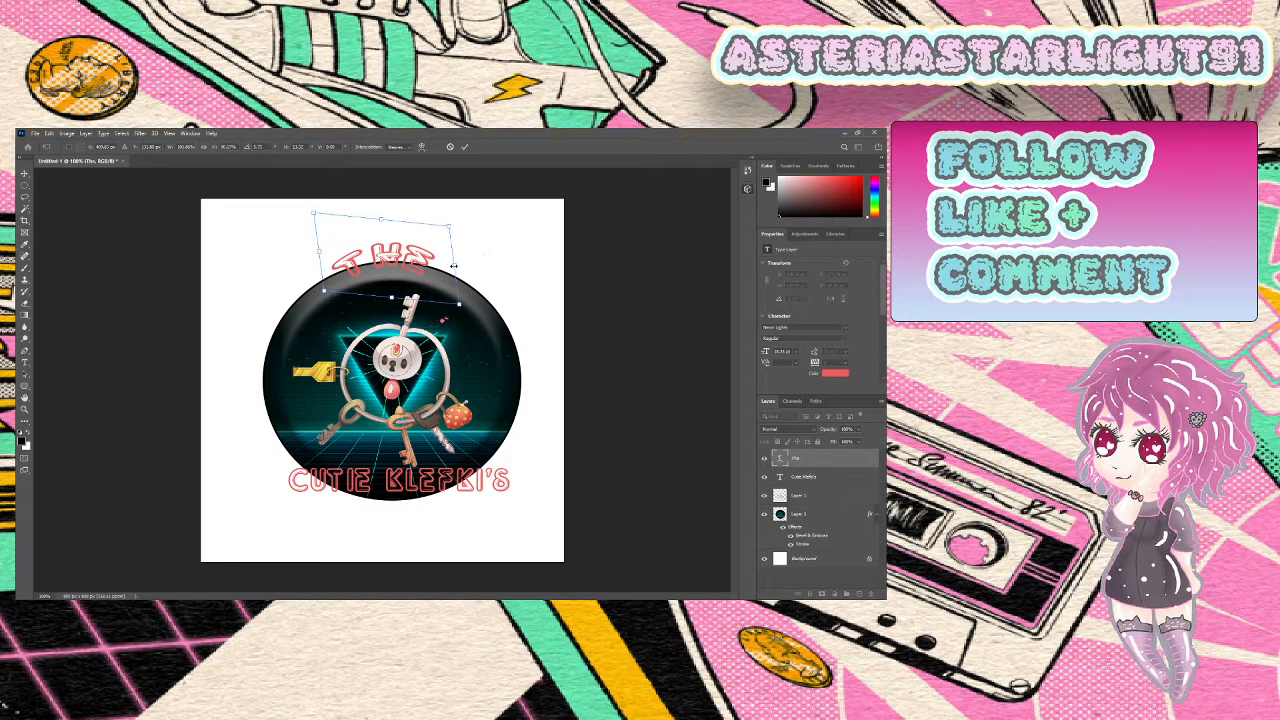
pyautogui.moveTo(453, 265); pyautogui.dragTo(426, 295)
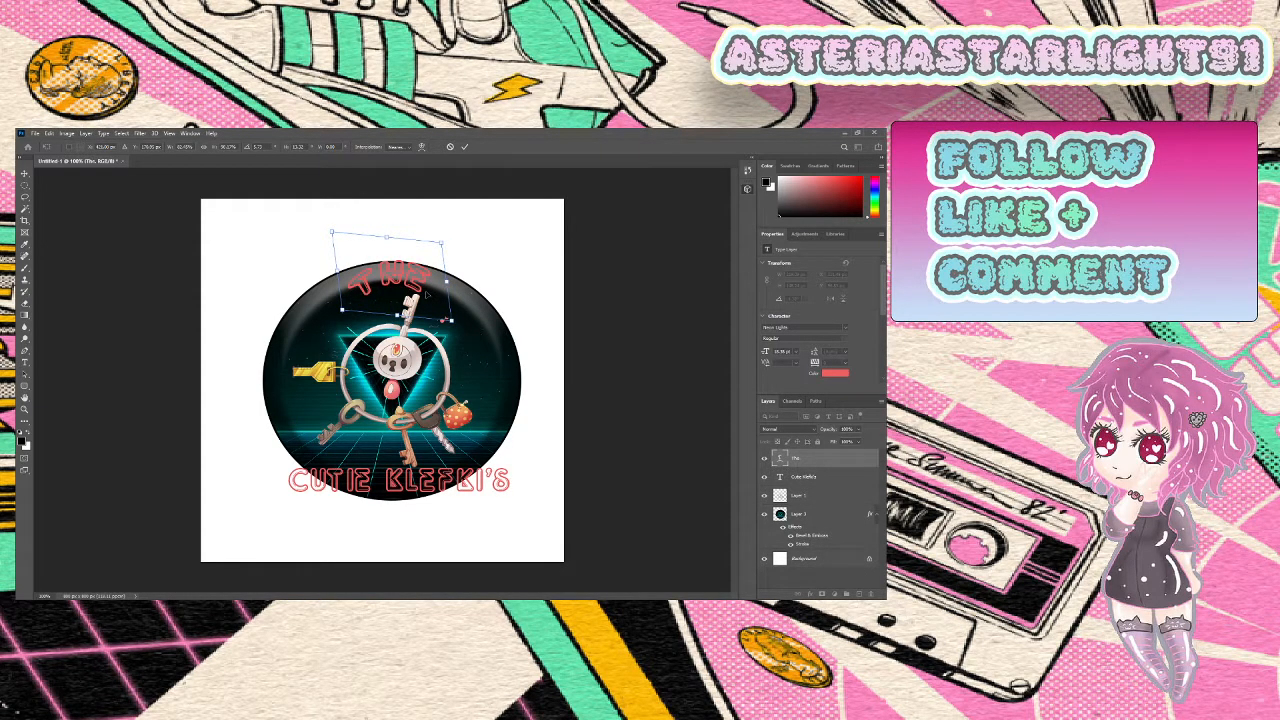
pyautogui.press('Return')
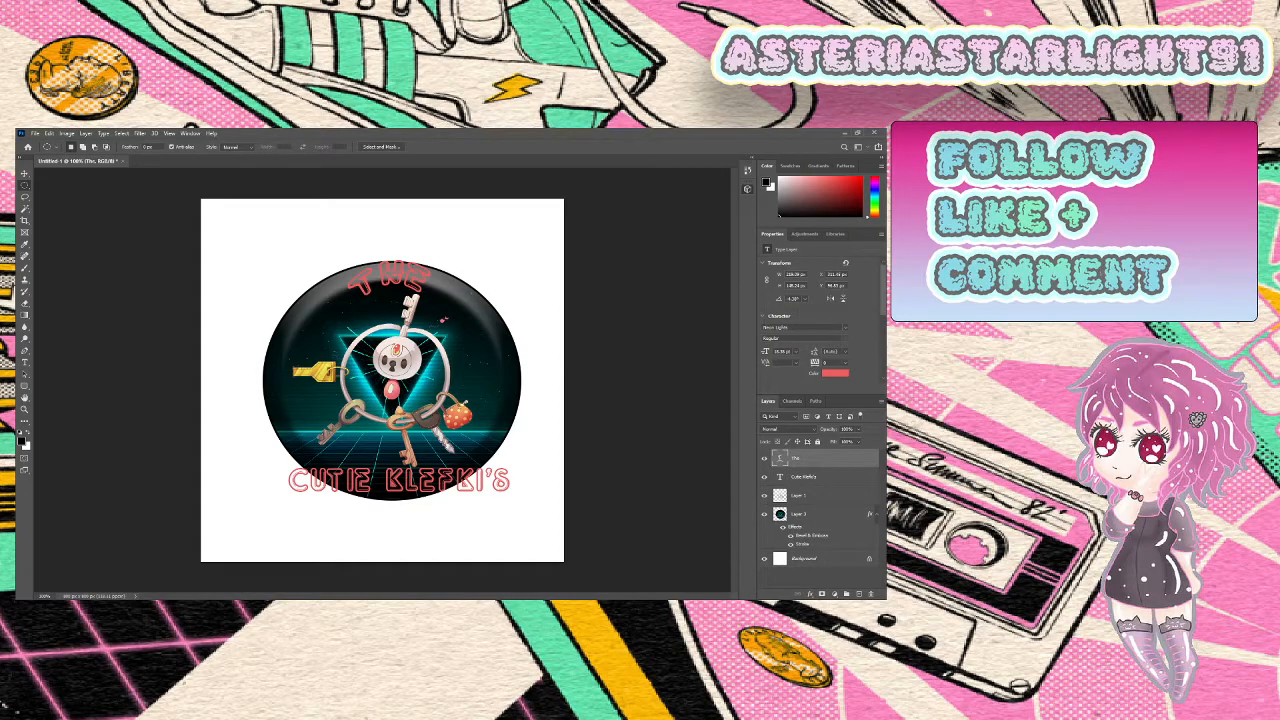
# Add a Gradient Overlay effect to the arched "The" text, using a gradient that blends blue at the ends with green in the middle
pyautogui.click(818, 565)
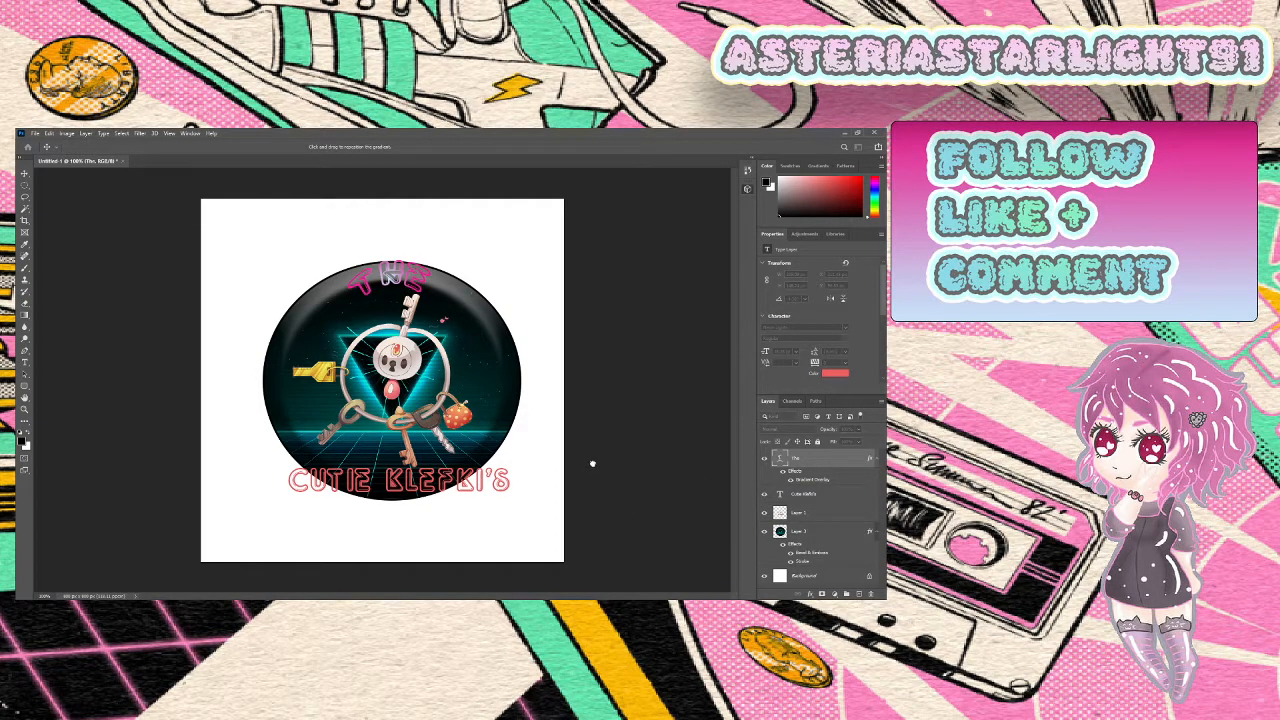
pyautogui.click(644, 495)
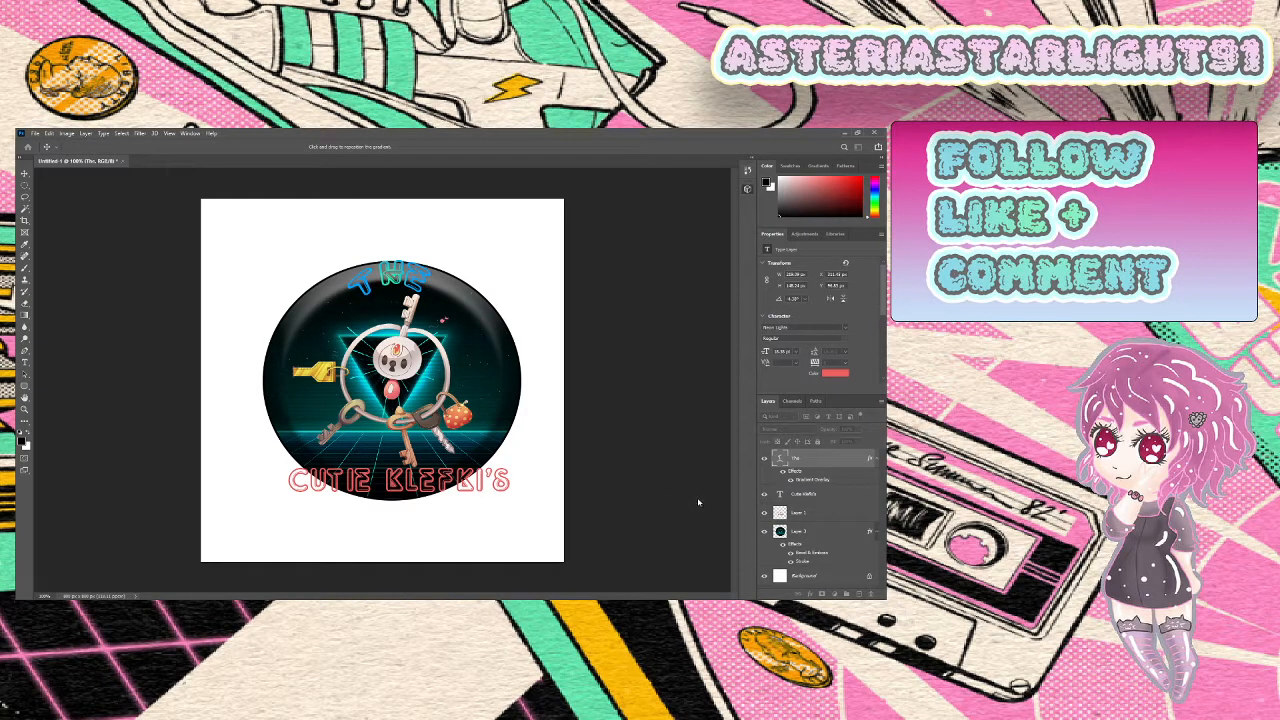
pyautogui.click(662, 474)
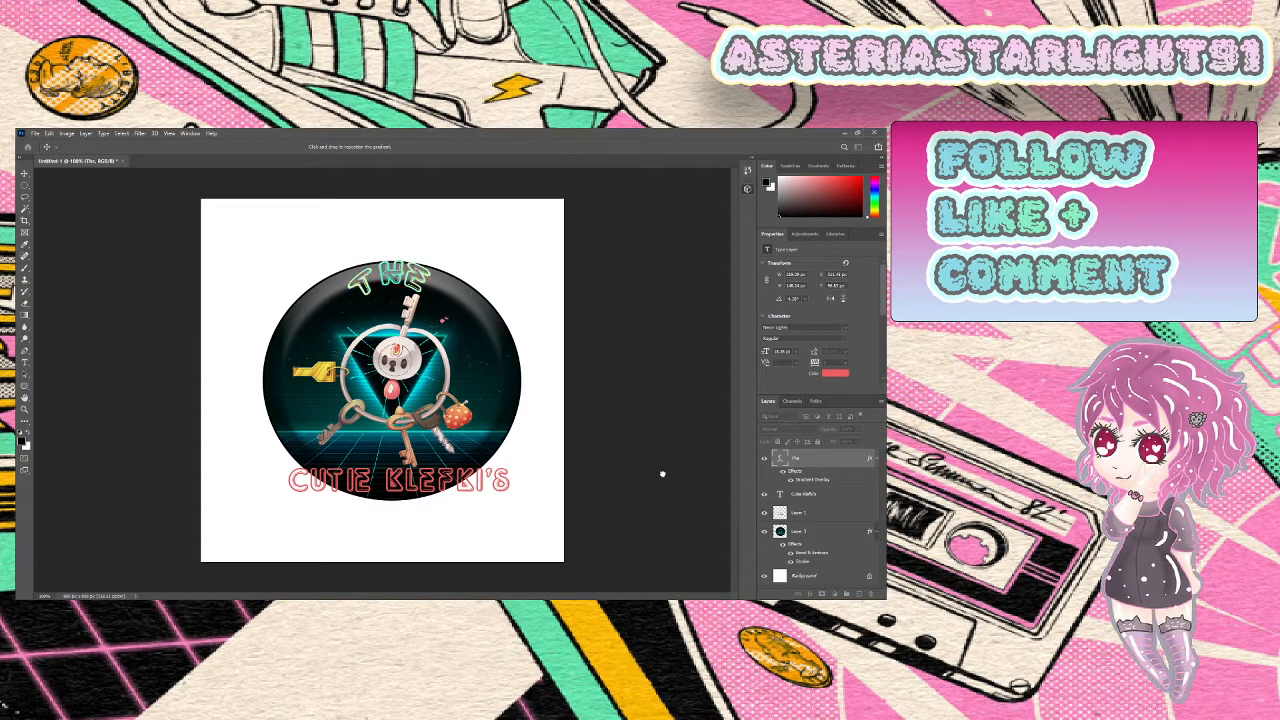
pyautogui.click(602, 489)
pyautogui.click(636, 484)
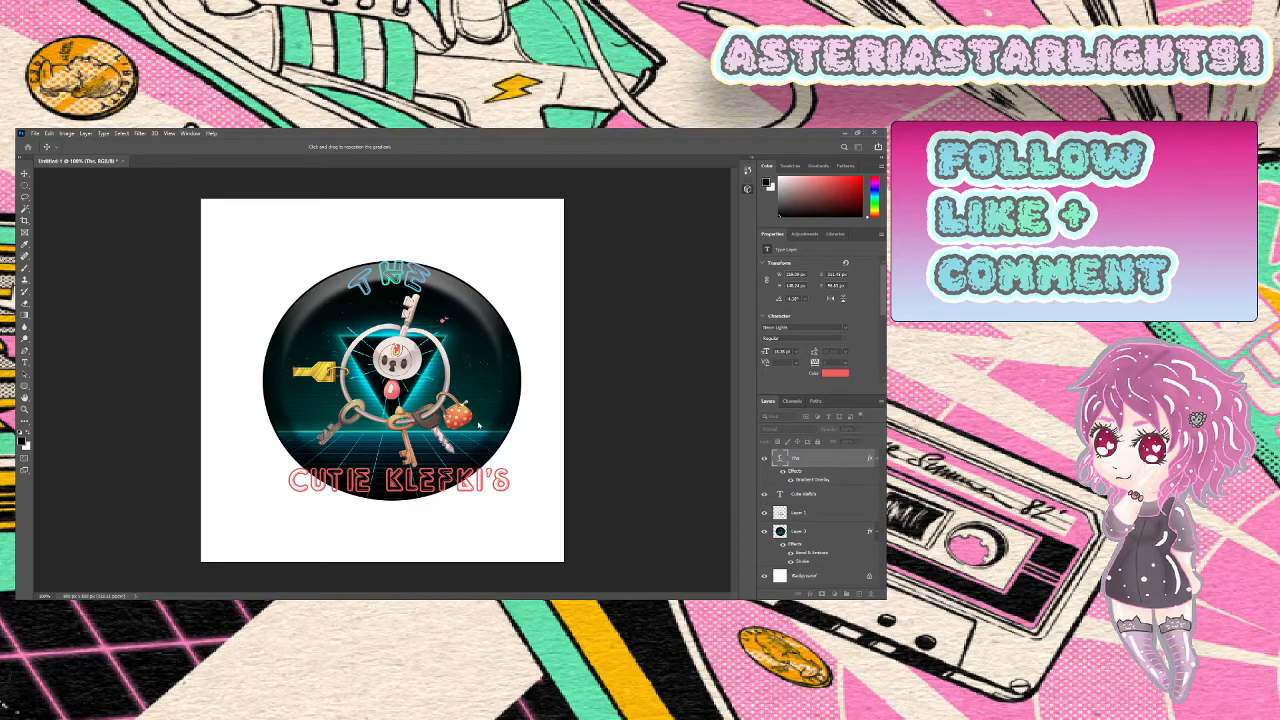
# Add a thin black Stroke effect around the arched "The" text and apply the layer style
pyautogui.click(470, 492)
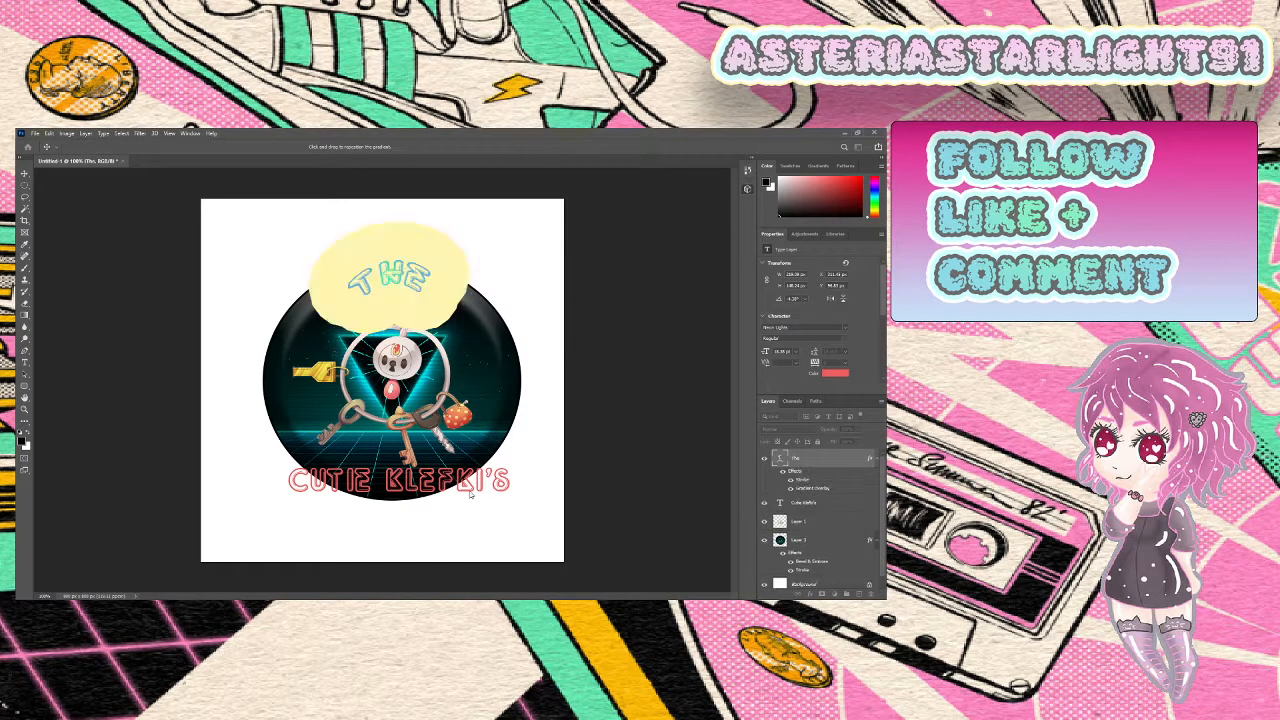
pyautogui.click(470, 493)
pyautogui.click(467, 506)
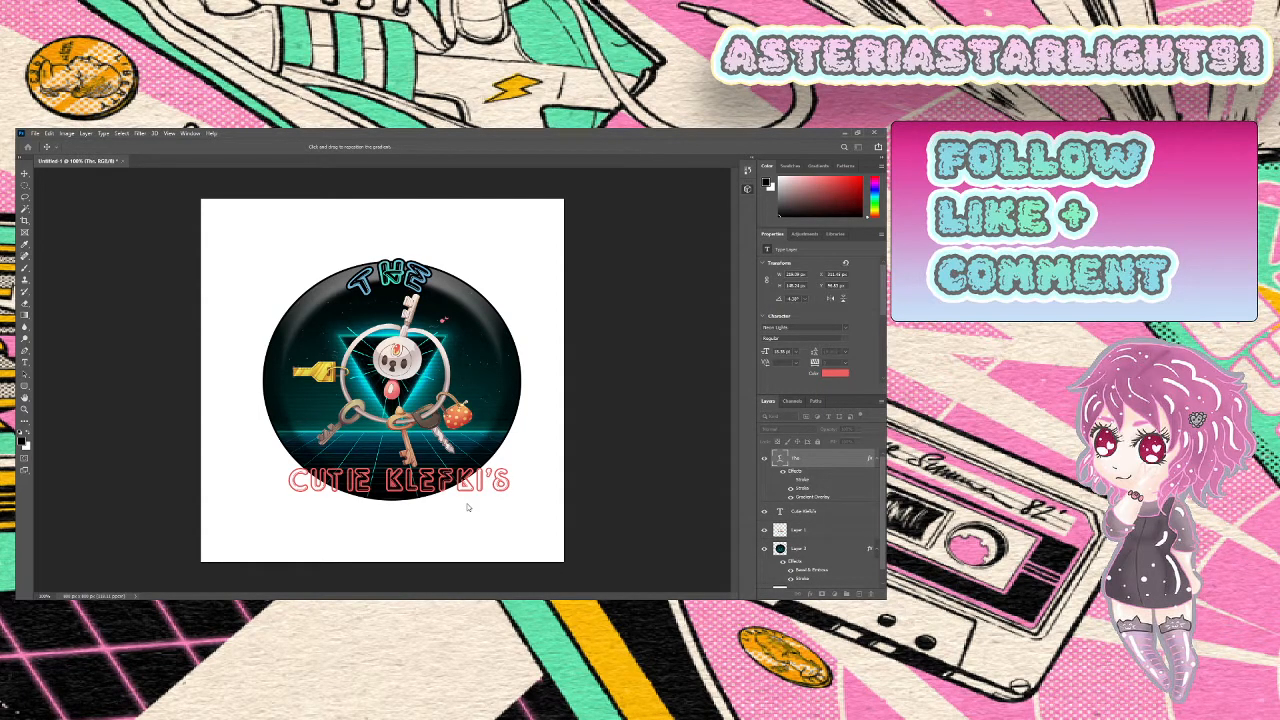
pyautogui.click(763, 430)
# Select the "Cutie Klefki's" text layer and open its layer effects choices
pyautogui.click(798, 504)
pyautogui.click(810, 595)
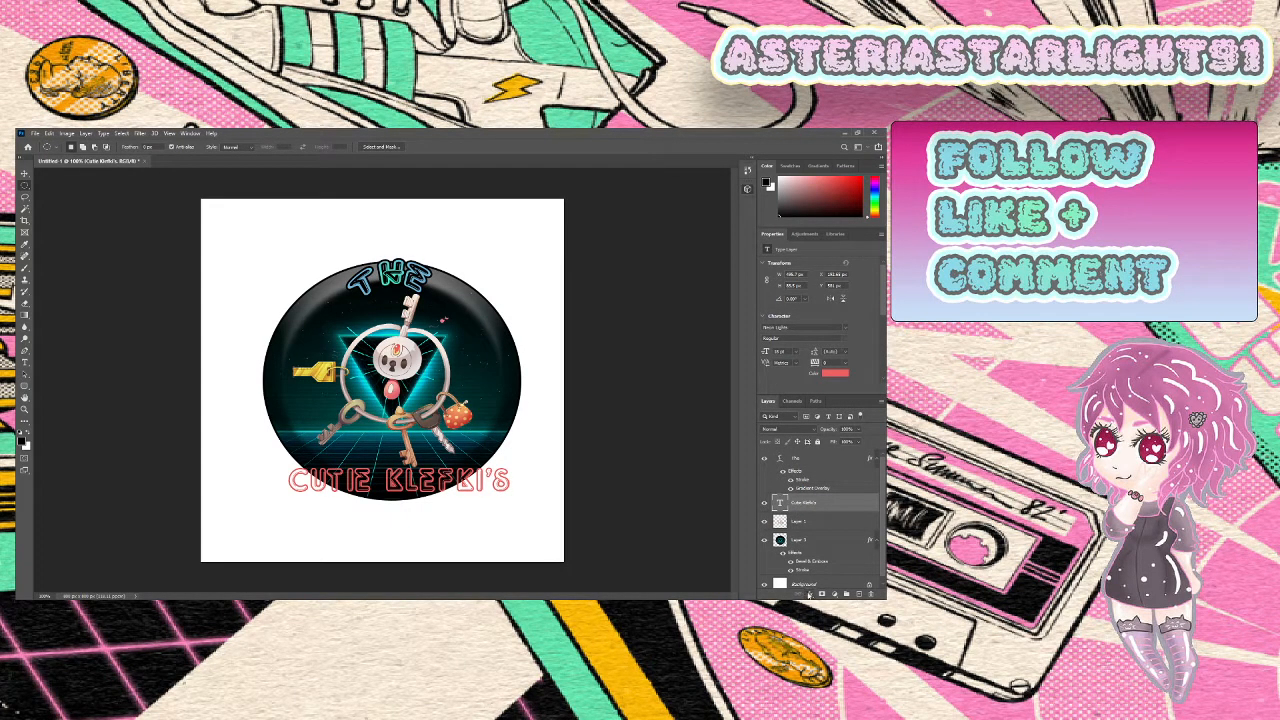